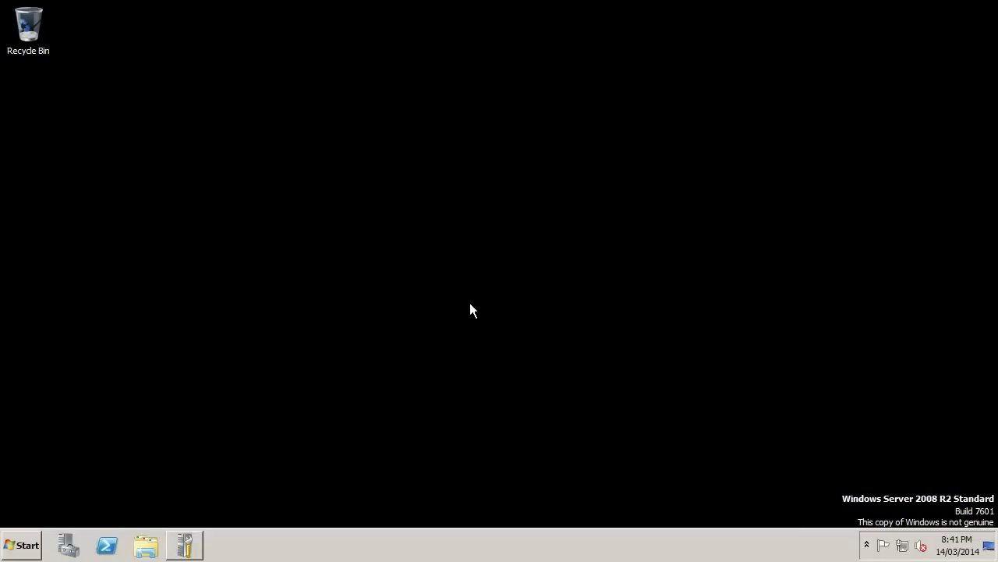
- Launch Server Manager from the Start menu's Administrative Tools folder
{"action": "left_click", "coordinate": [18, 548]}
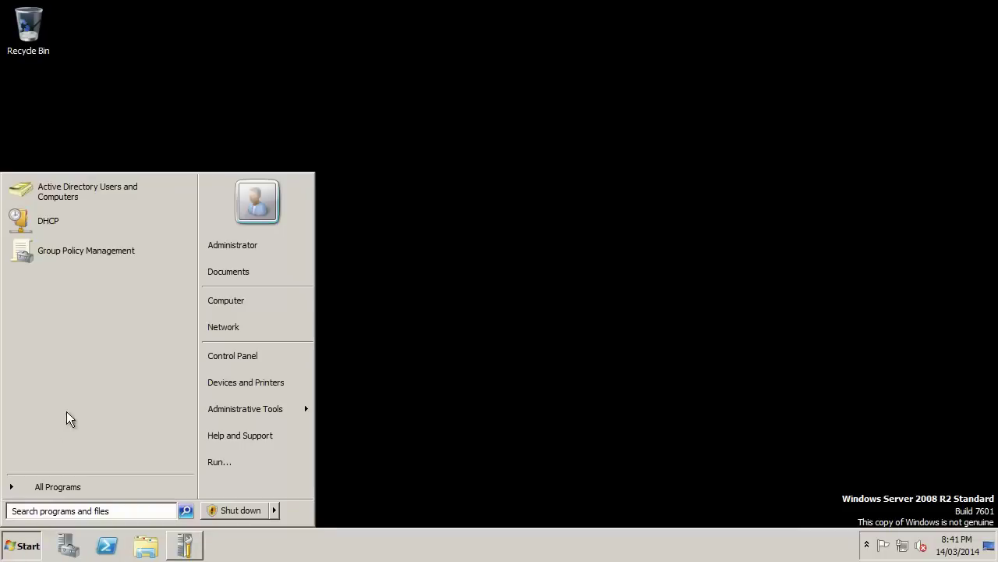
{"action": "left_click", "coordinate": [62, 485]}
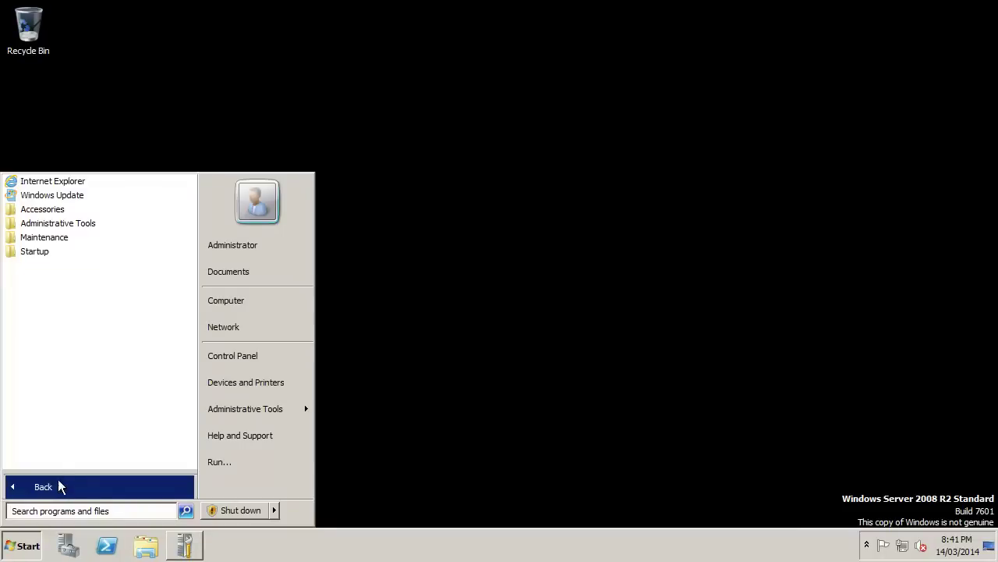
{"action": "left_click", "coordinate": [70, 227]}
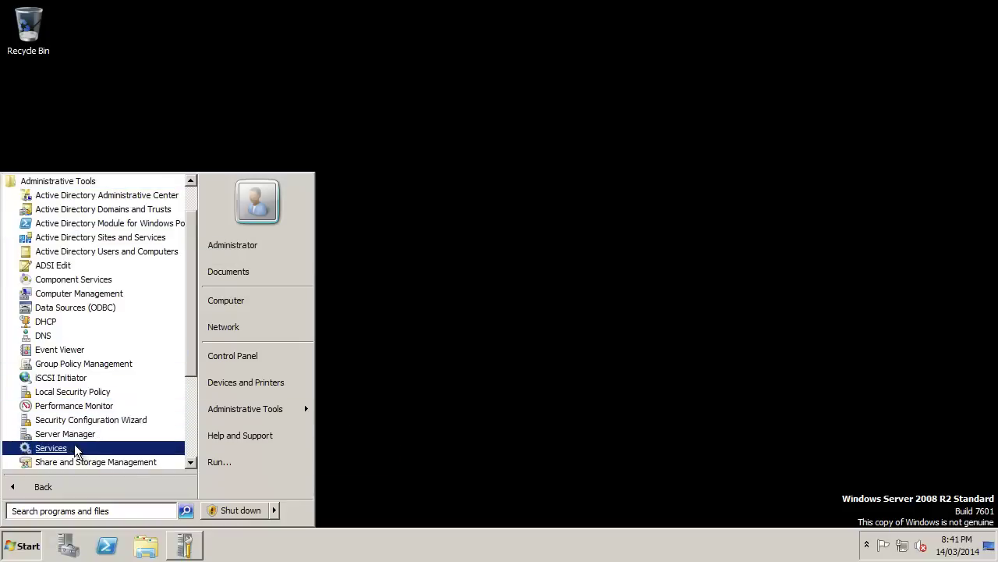
{"action": "left_click", "coordinate": [75, 386]}
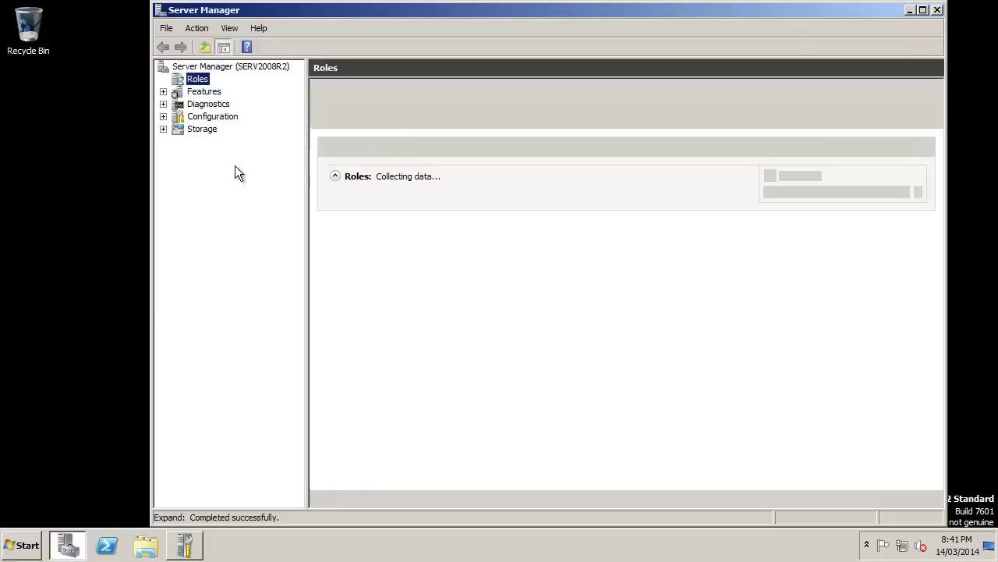
- Maximize Server Manager and install Print and Document Services with the Print Server role service
{"action": "double_click", "coordinate": [301, 11]}
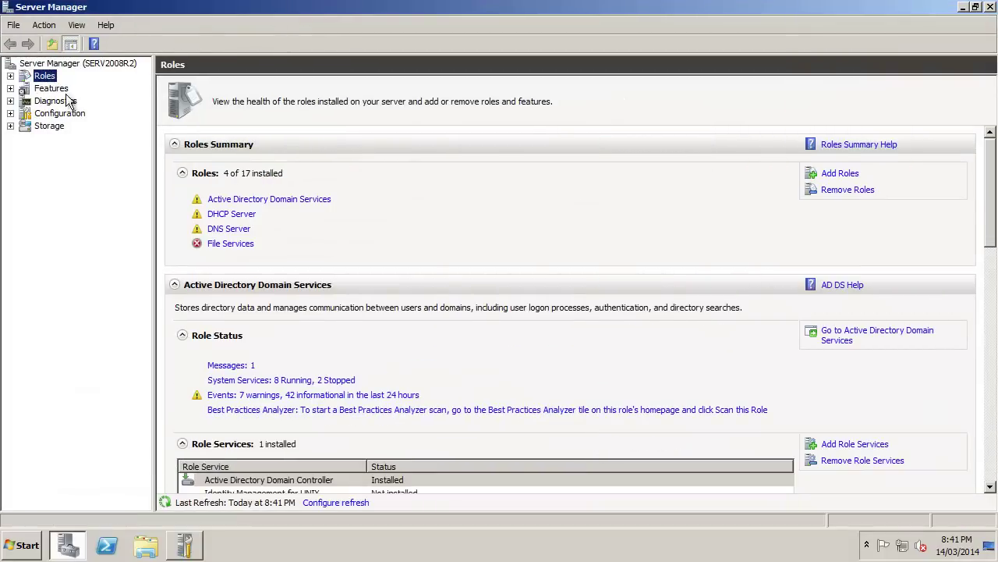
{"action": "left_click", "coordinate": [840, 175]}
{"action": "left_click", "coordinate": [629, 465]}
{"action": "left_click", "coordinate": [376, 309]}
{"action": "left_click", "coordinate": [628, 466]}
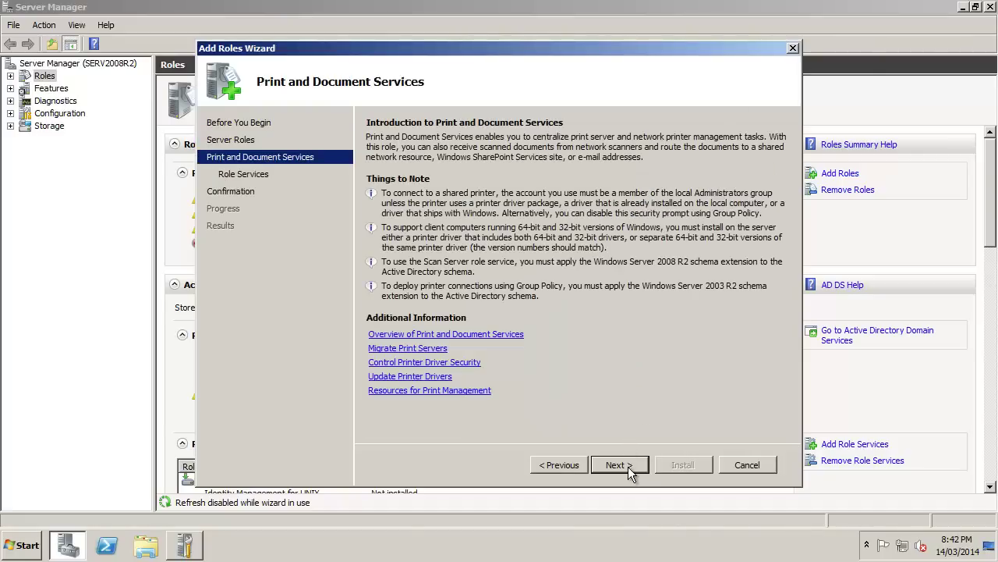
{"action": "left_click", "coordinate": [628, 466]}
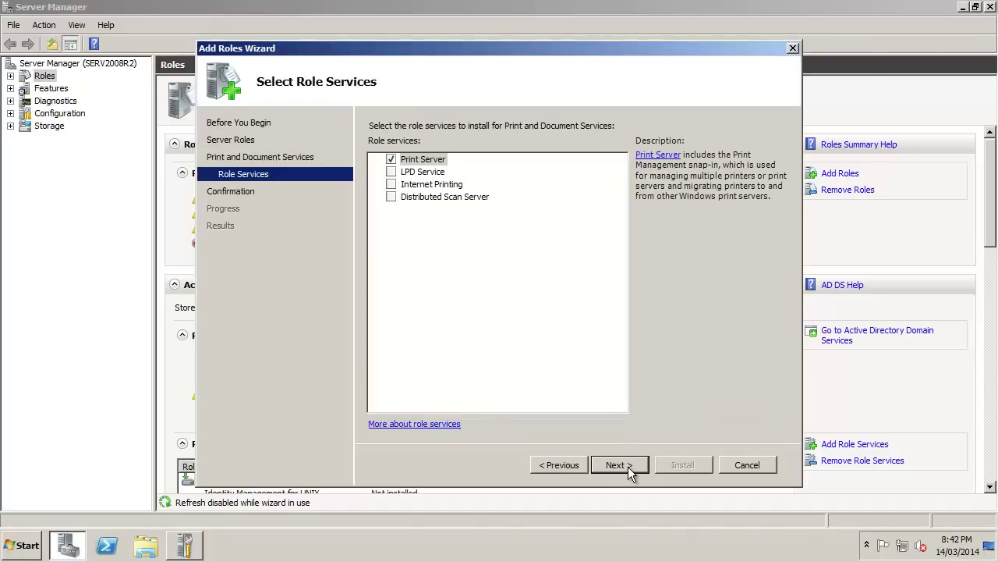
{"action": "left_click", "coordinate": [628, 465]}
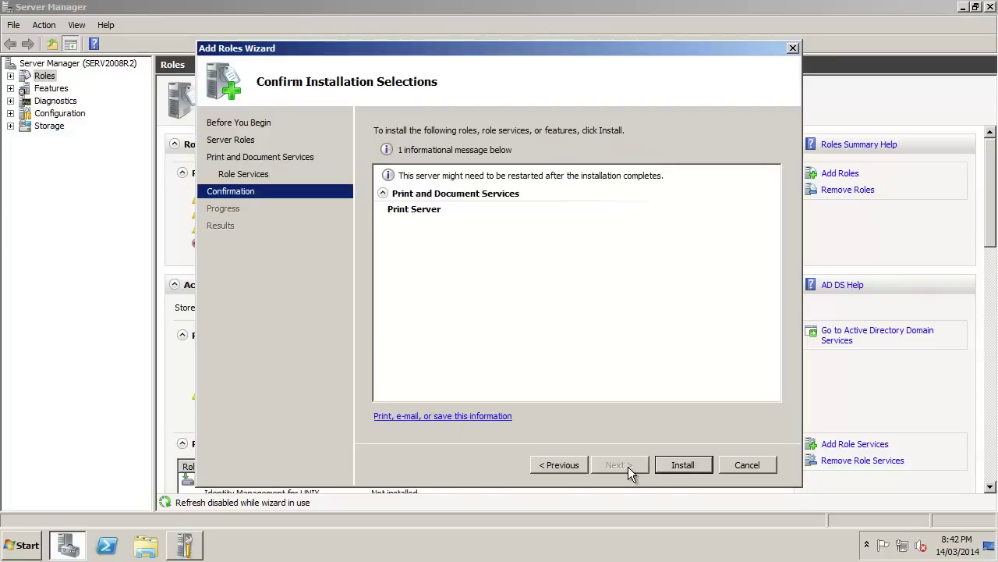
{"action": "left_click", "coordinate": [666, 465]}
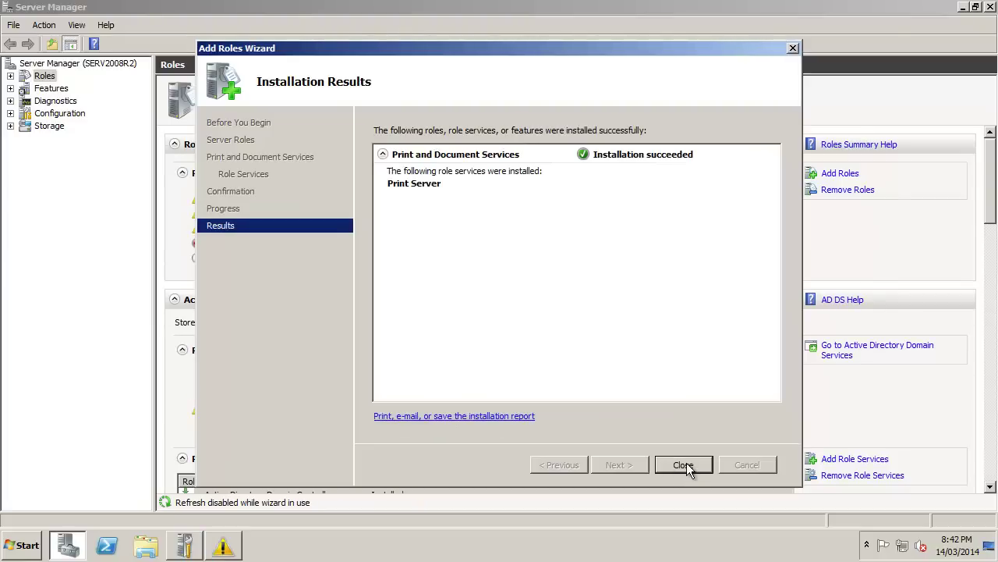
{"action": "left_click", "coordinate": [684, 465]}
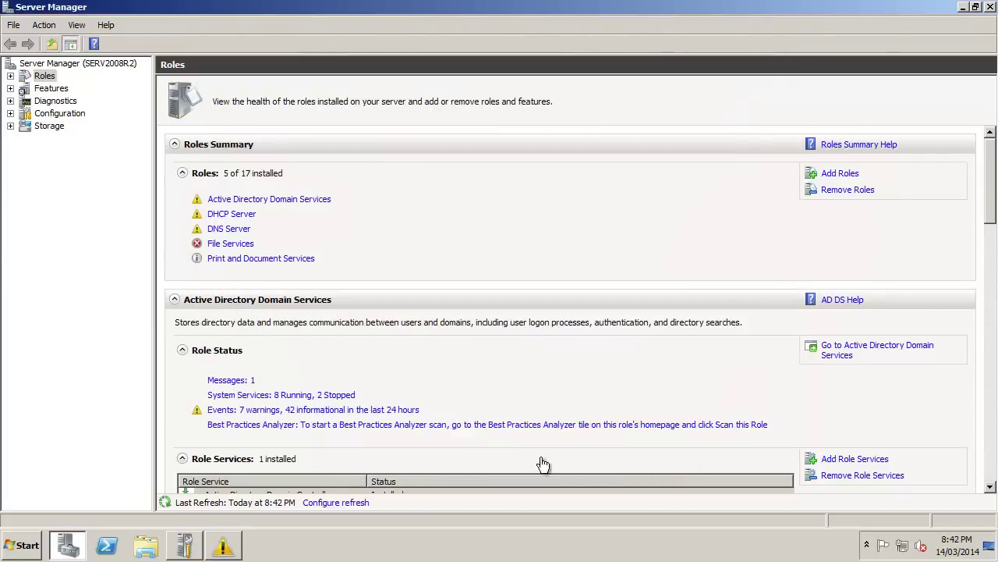
- Launch Print Management from the Administrative Tools folder
{"action": "left_click", "coordinate": [24, 545]}
{"action": "left_click", "coordinate": [89, 493]}
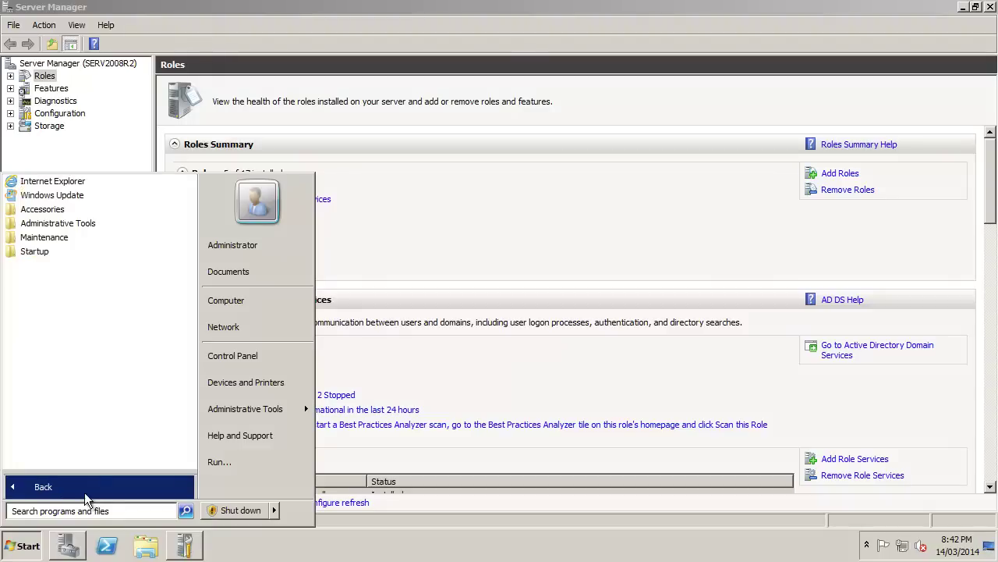
{"action": "left_click", "coordinate": [55, 224]}
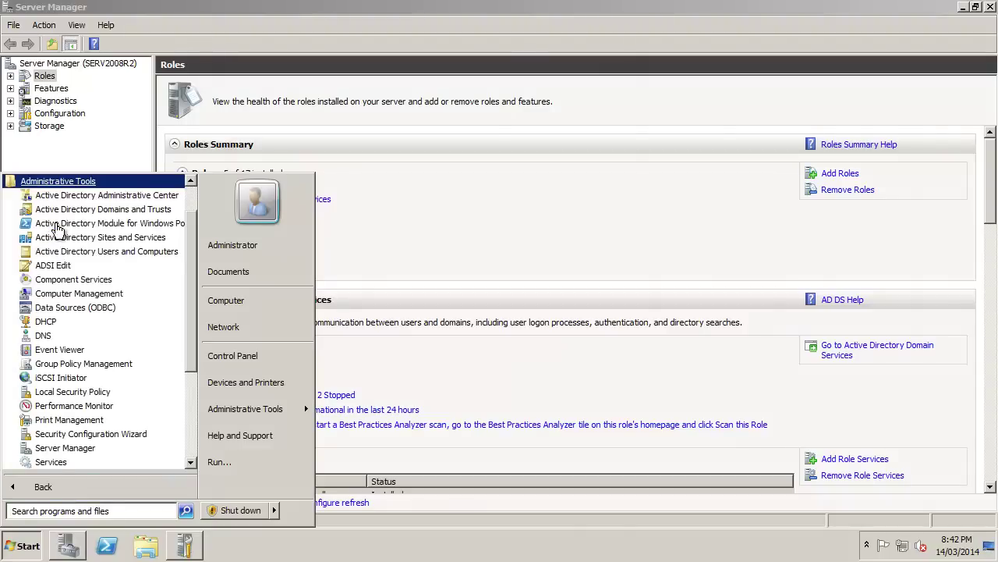
{"action": "left_click", "coordinate": [92, 422]}
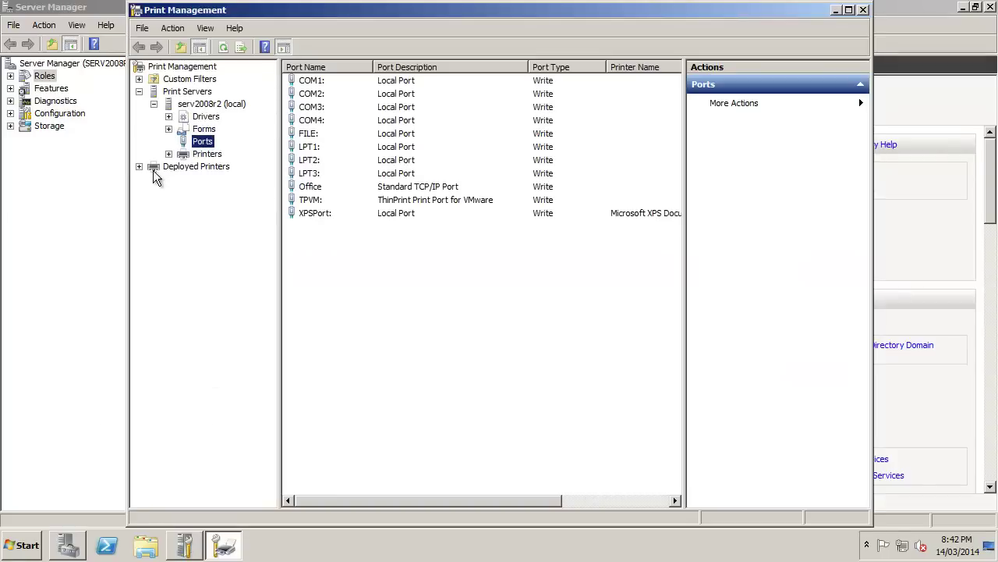
- Show the Drivers list of the local serv2008r2 print server
{"action": "left_click", "coordinate": [208, 107]}
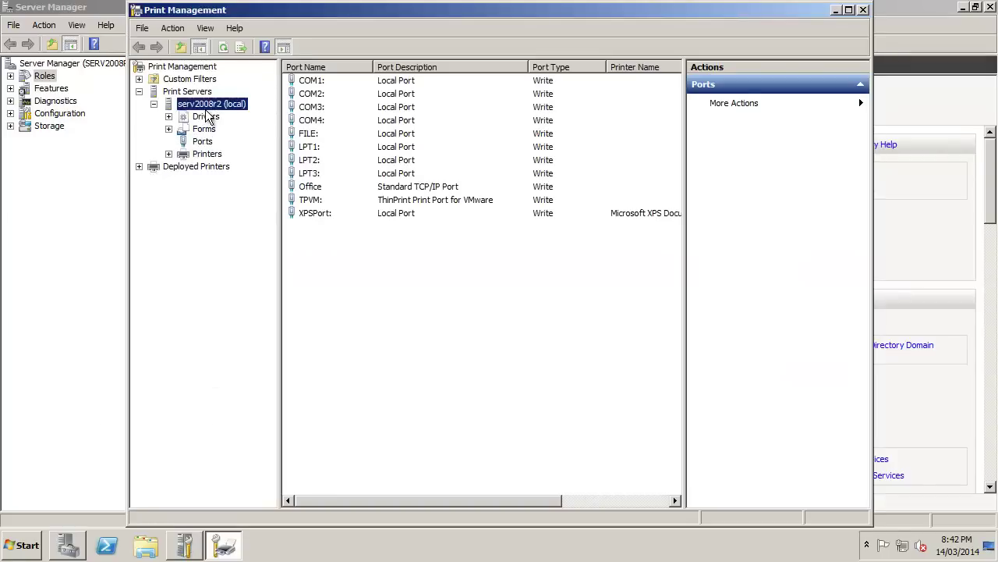
{"action": "left_click", "coordinate": [207, 117]}
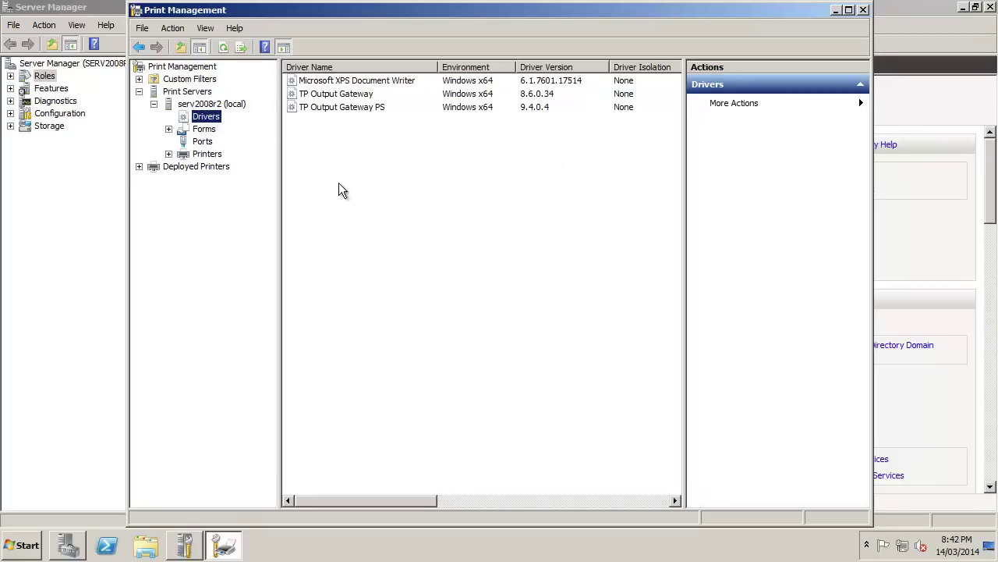
{"action": "right_click", "coordinate": [217, 117]}
- Start the Add Printer Driver Wizard and keep x64 Type 3 - User Mode selected
{"action": "left_click", "coordinate": [244, 125]}
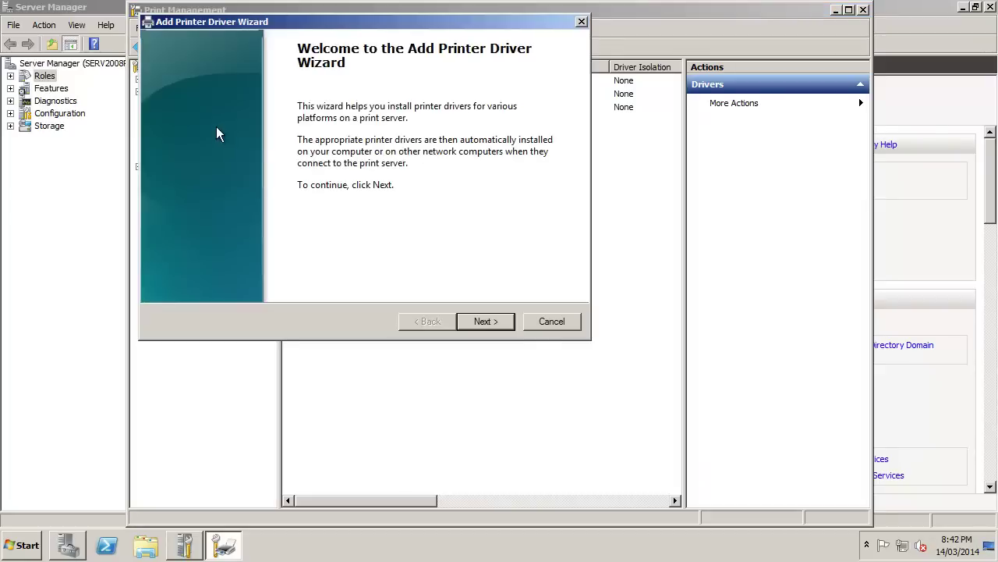
{"action": "left_click", "coordinate": [499, 321]}
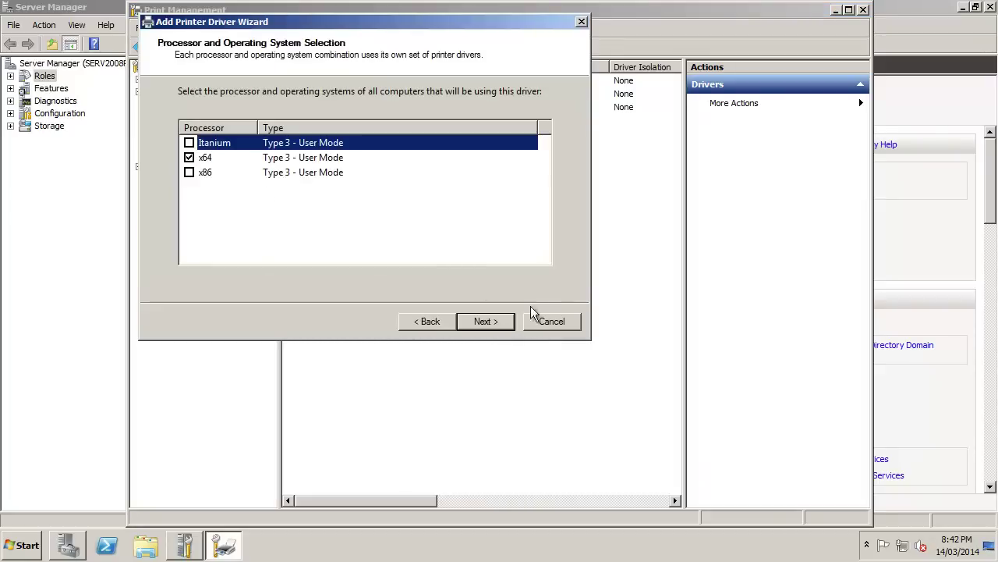
{"action": "left_click", "coordinate": [206, 173]}
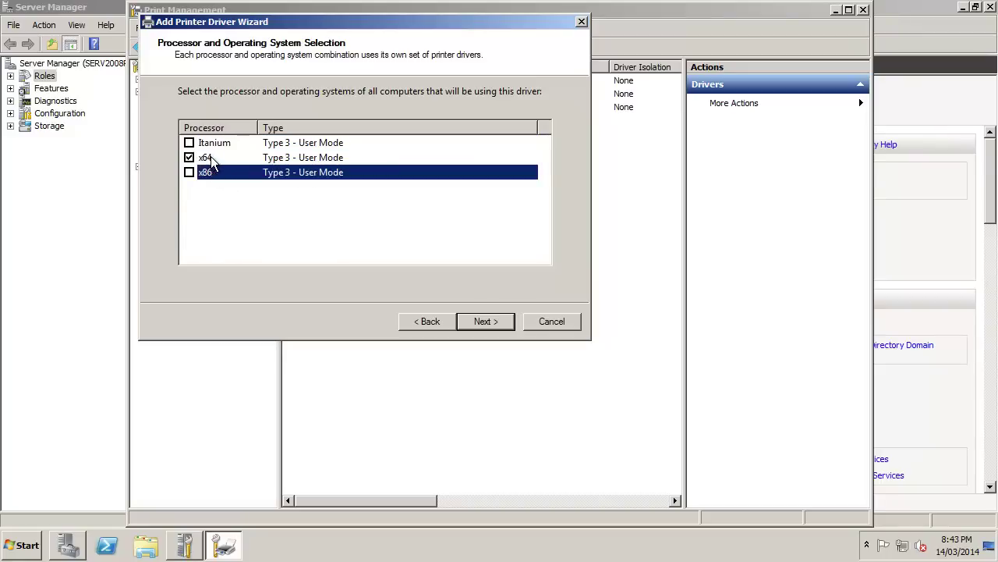
{"action": "left_click", "coordinate": [211, 159]}
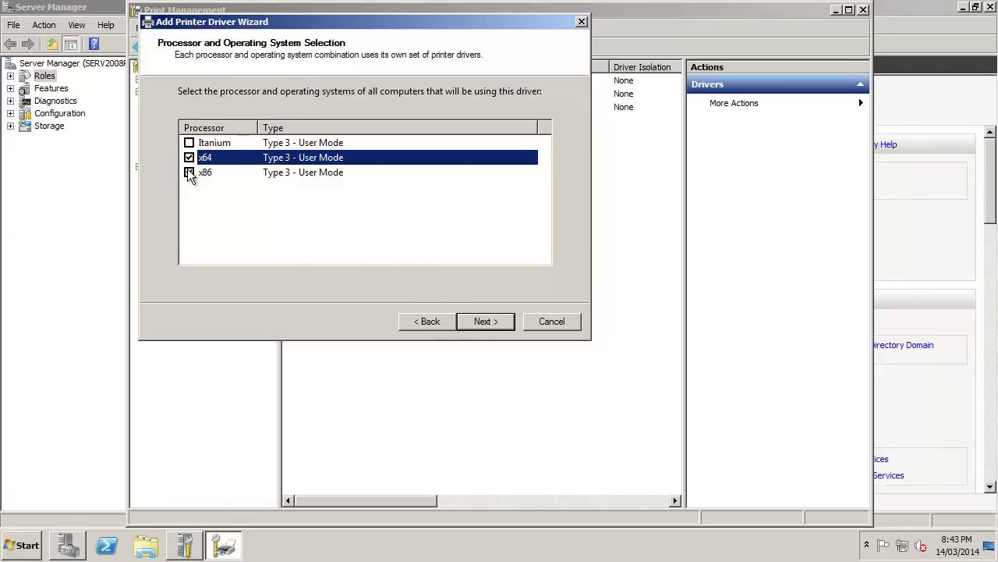
- Continue to driver selection and choose to install a driver from disk
{"action": "left_click", "coordinate": [505, 323]}
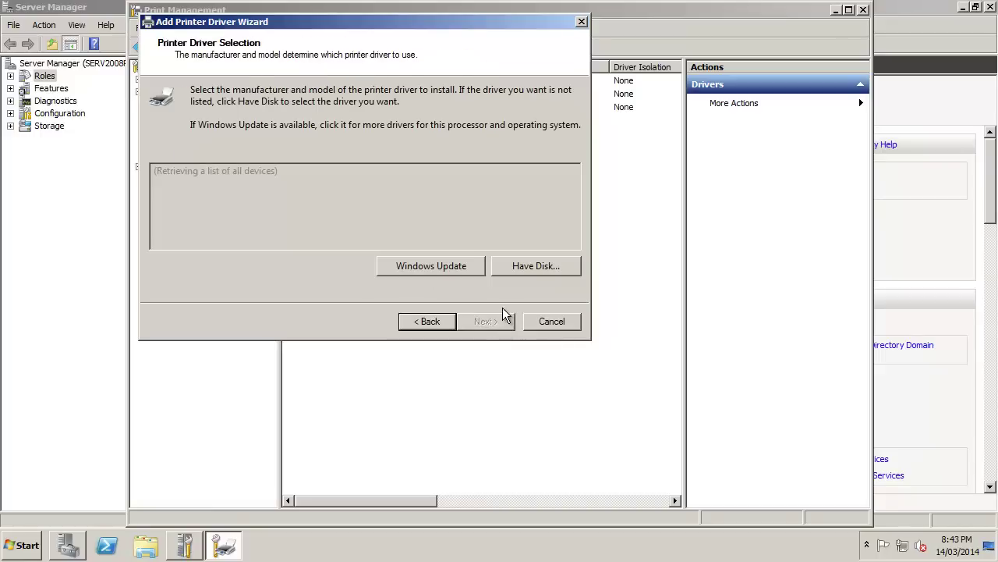
{"action": "left_click", "coordinate": [532, 266]}
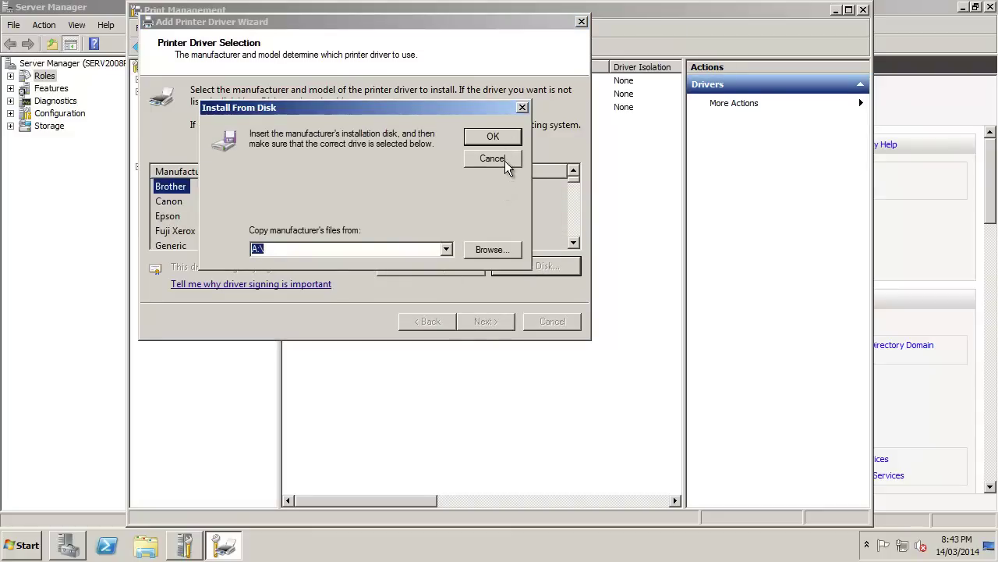
{"action": "left_click", "coordinate": [485, 249]}
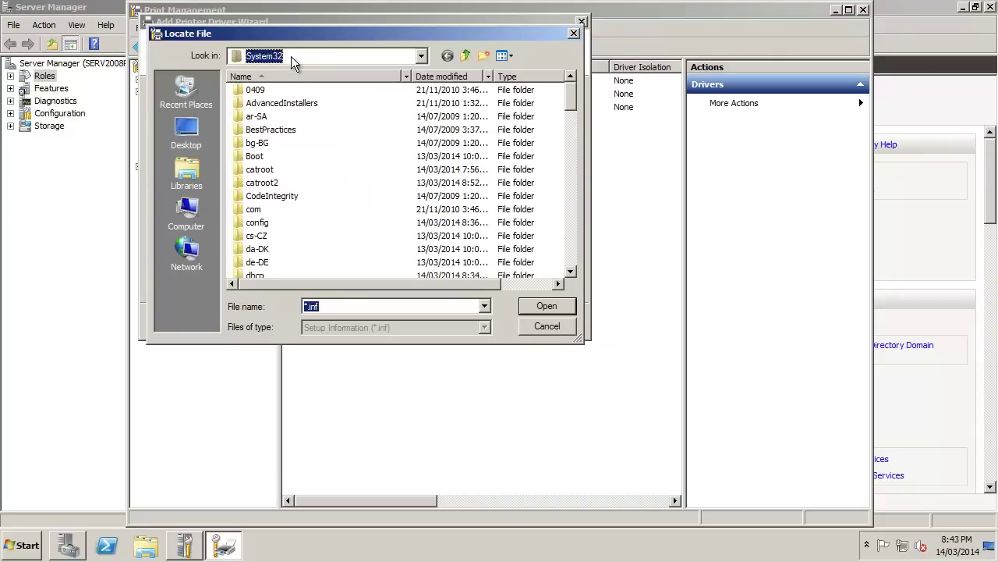
- Browse C: to HP Universal Print Driver's pcl6-x64 folder and select hpcu160u.inf
{"action": "left_click", "coordinate": [291, 56]}
{"action": "left_click", "coordinate": [293, 148]}
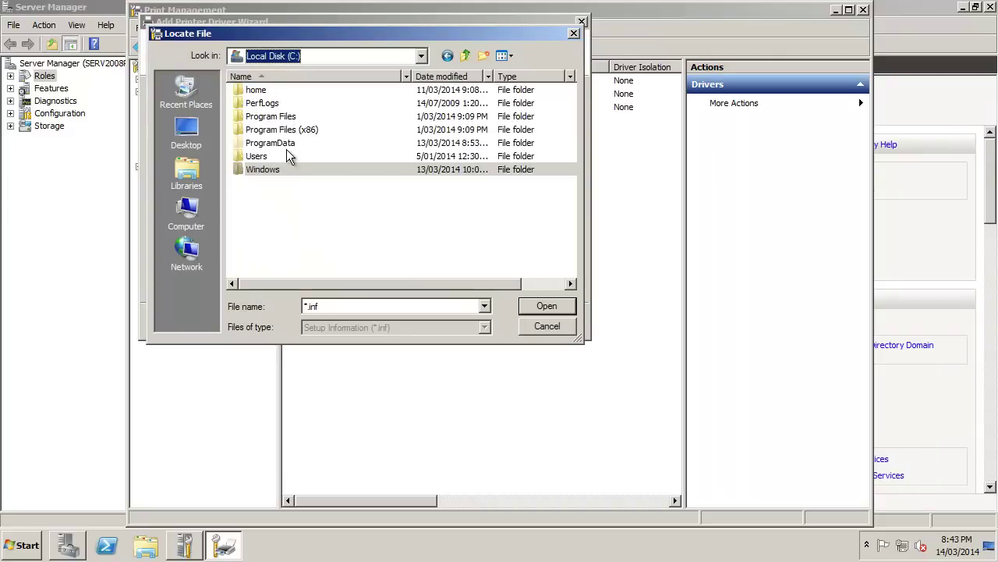
{"action": "double_click", "coordinate": [257, 92]}
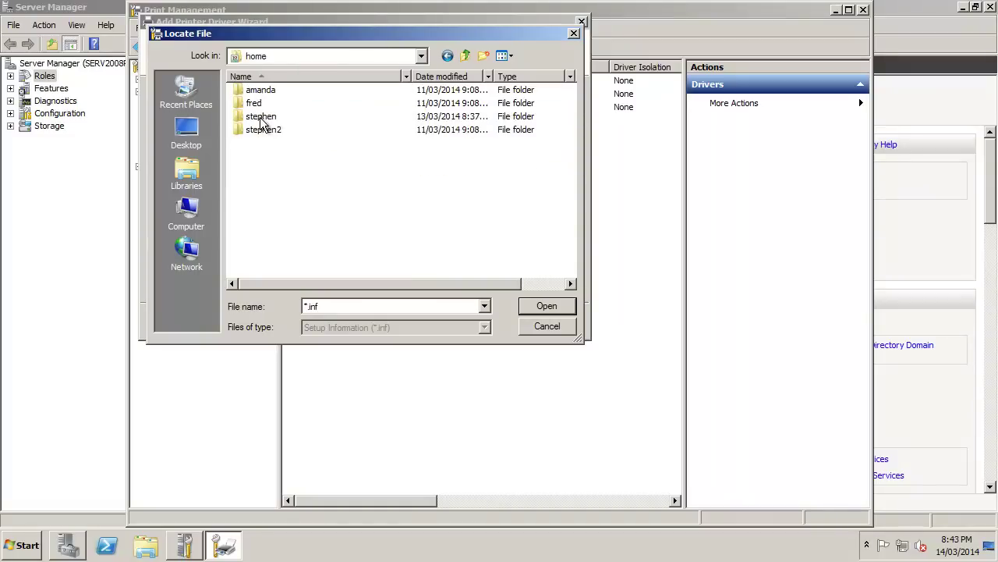
{"action": "double_click", "coordinate": [267, 117]}
{"action": "double_click", "coordinate": [281, 90]}
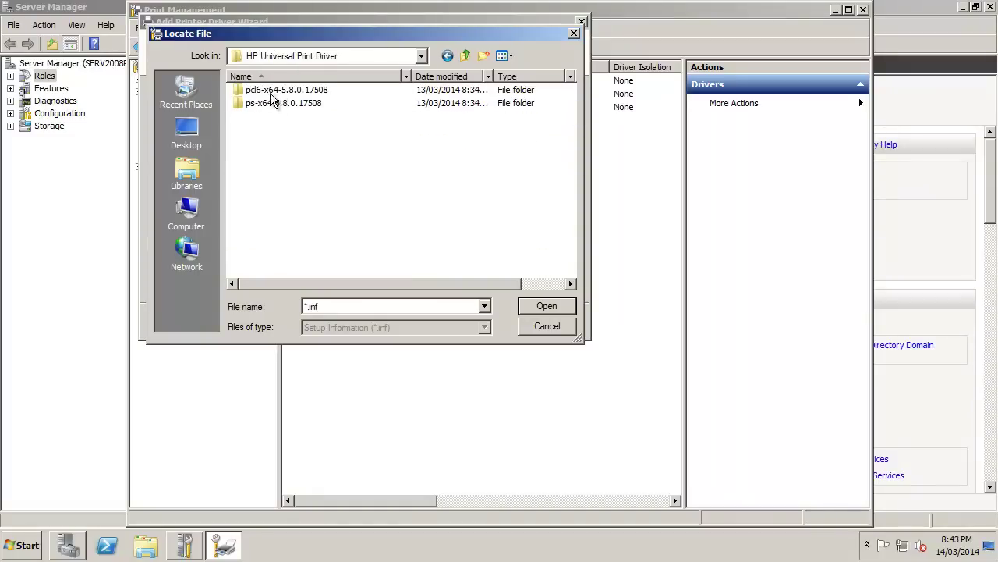
{"action": "left_click", "coordinate": [272, 105]}
{"action": "left_click", "coordinate": [269, 92]}
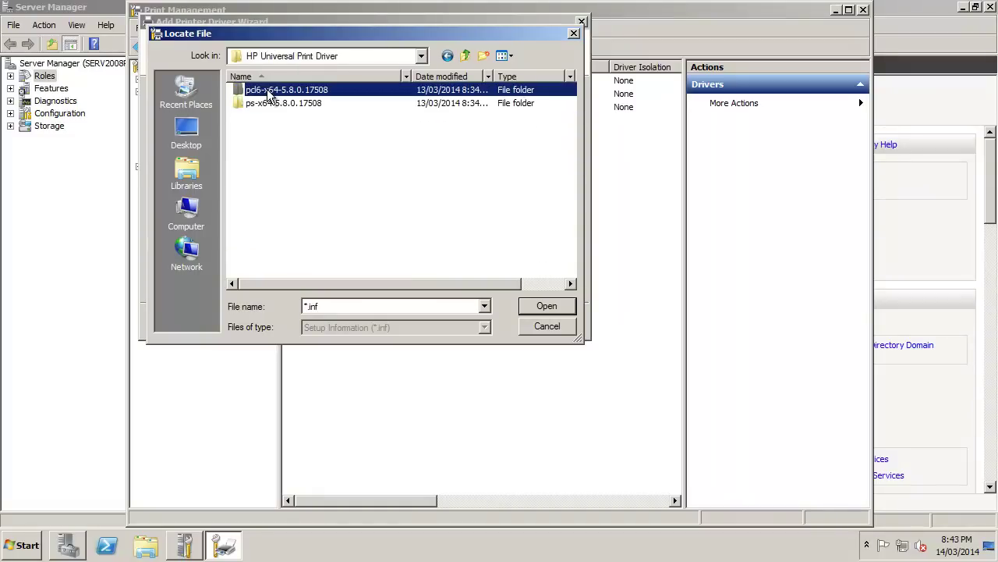
{"action": "double_click", "coordinate": [269, 93]}
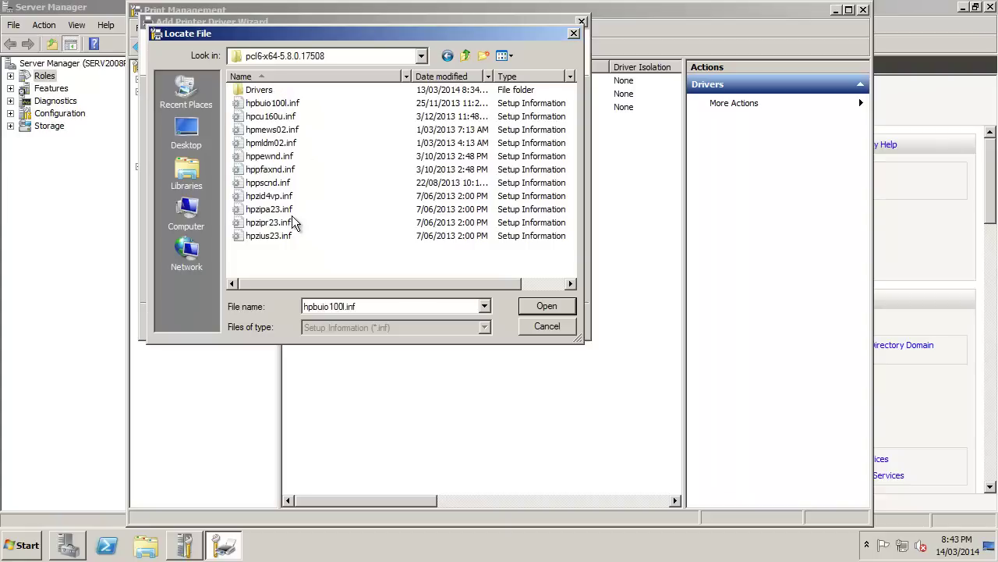
{"action": "left_click", "coordinate": [275, 117]}
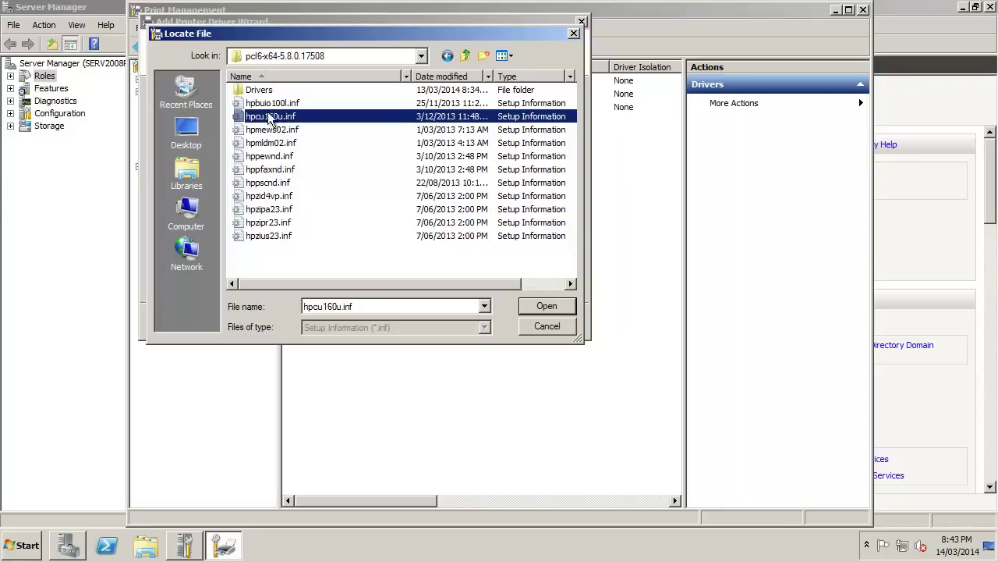
- In Windows Explorer, navigate from Local Disk (C:) into the pcl6-x64-5.8.0.17508 driver folder
{"action": "left_click", "coordinate": [145, 545]}
{"action": "left_click", "coordinate": [406, 265]}
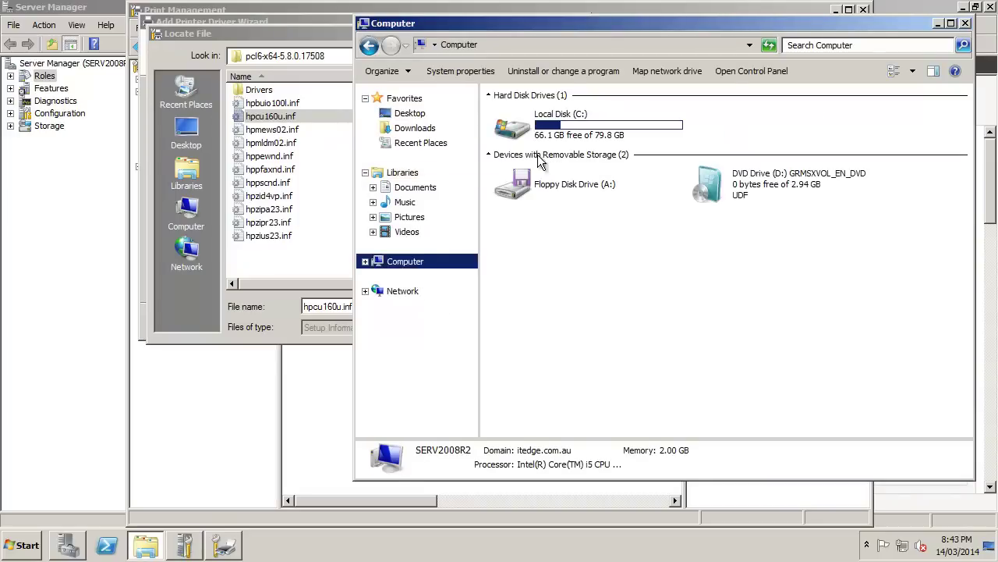
{"action": "double_click", "coordinate": [552, 135]}
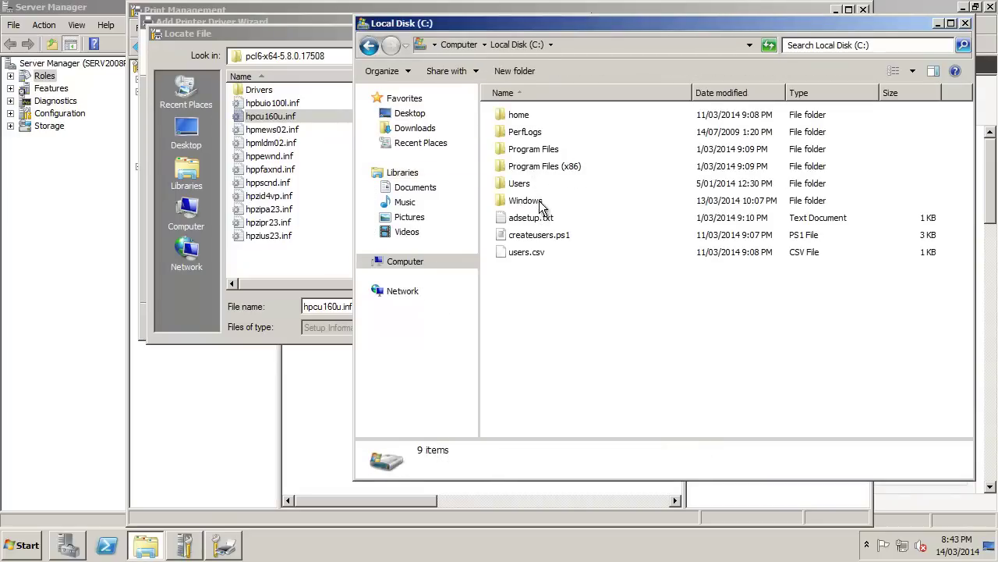
{"action": "double_click", "coordinate": [523, 115]}
{"action": "double_click", "coordinate": [538, 150]}
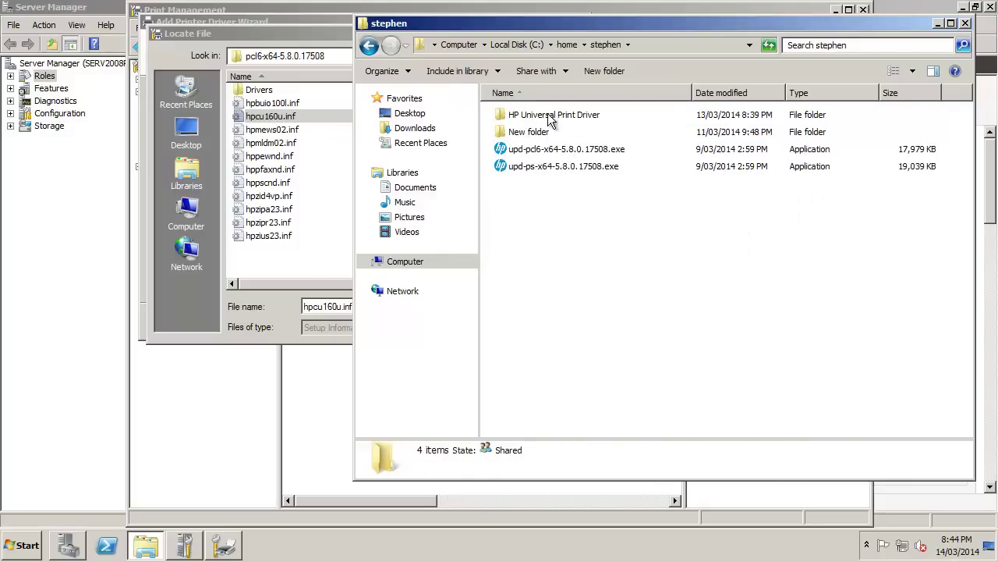
{"action": "double_click", "coordinate": [551, 115]}
{"action": "double_click", "coordinate": [546, 116]}
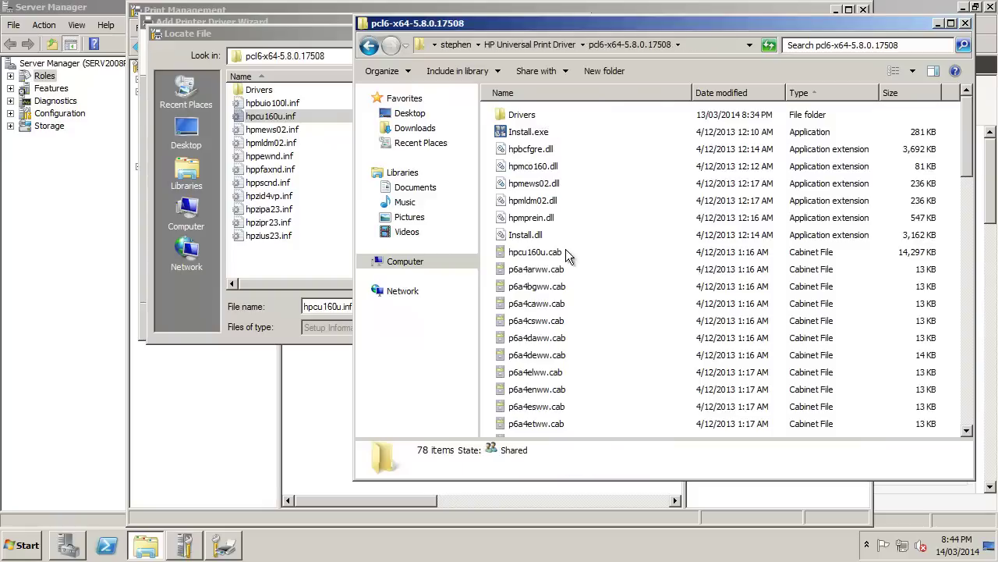
- Sort the driver folder's files by type in reverse order and review them
{"action": "left_click", "coordinate": [538, 271]}
{"action": "left_click", "coordinate": [800, 93]}
{"action": "scroll", "coordinate": [702, 276], "scroll_direction": "down", "scroll_amount": 3}
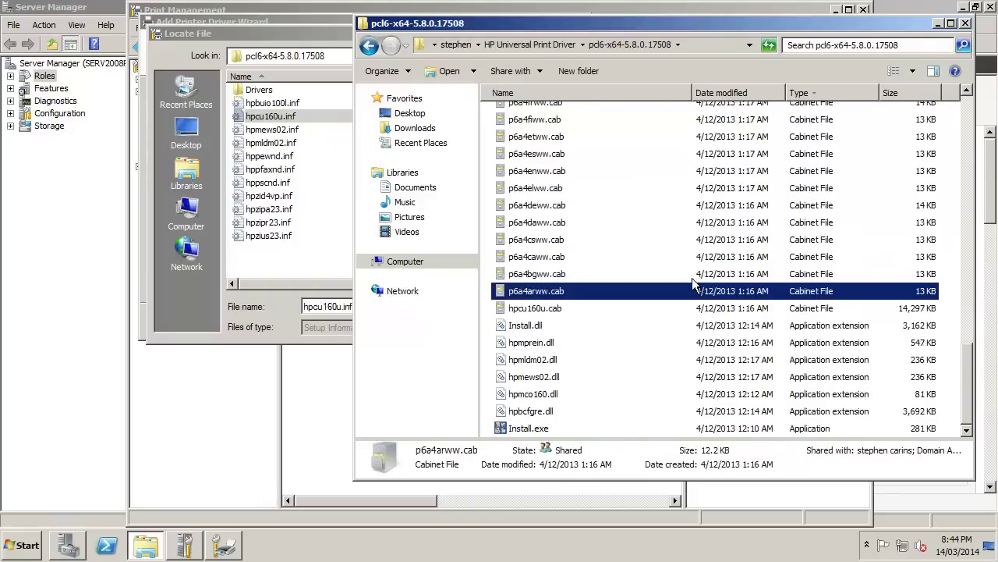
{"action": "scroll", "coordinate": [632, 218], "scroll_direction": "up", "scroll_amount": 10}
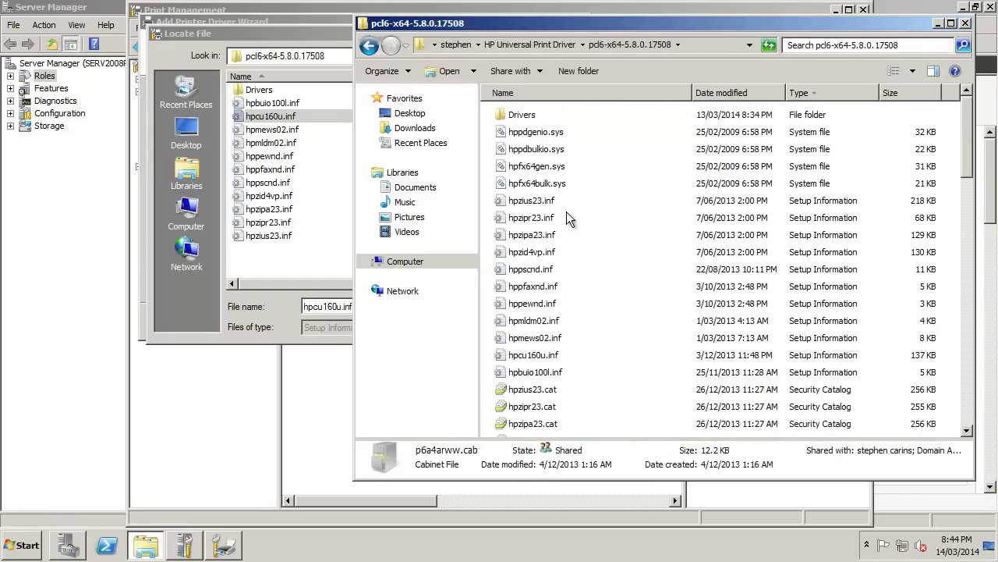
- Read through hppewnd.inf in Notepad, then close it
{"action": "left_click", "coordinate": [560, 205]}
{"action": "double_click", "coordinate": [540, 303]}
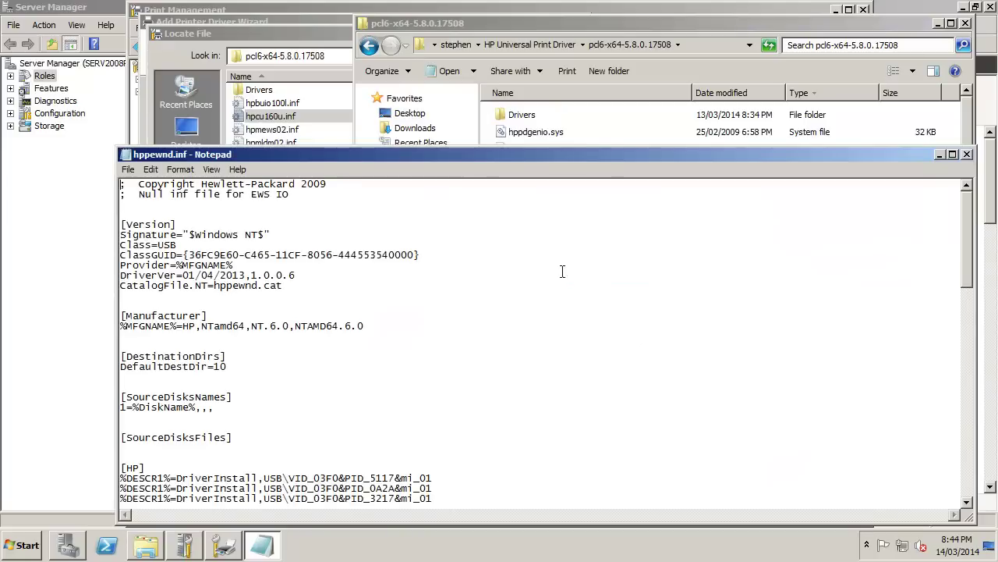
{"action": "scroll", "coordinate": [326, 312], "scroll_direction": "down", "scroll_amount": 20}
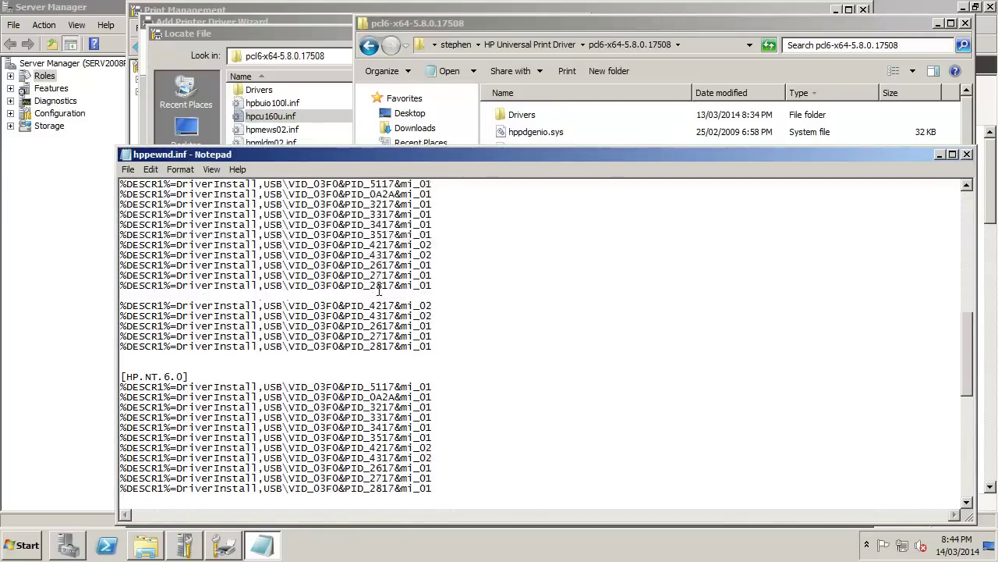
{"action": "scroll", "coordinate": [278, 330], "scroll_direction": "up", "scroll_amount": 14}
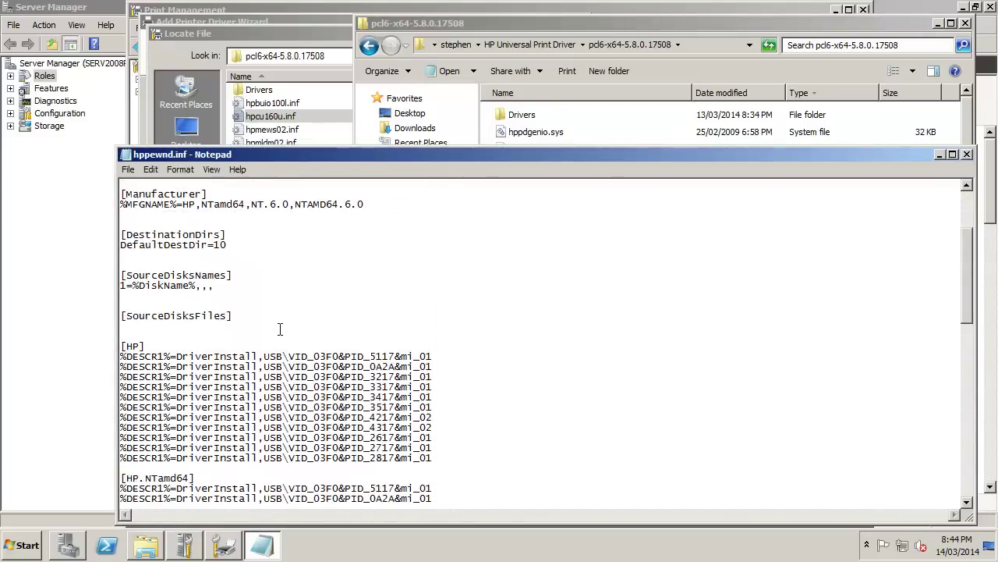
{"action": "left_click_drag", "start_coordinate": [146, 346], "coordinate": [120, 347]}
{"action": "scroll", "coordinate": [463, 314], "scroll_direction": "down", "scroll_amount": 2}
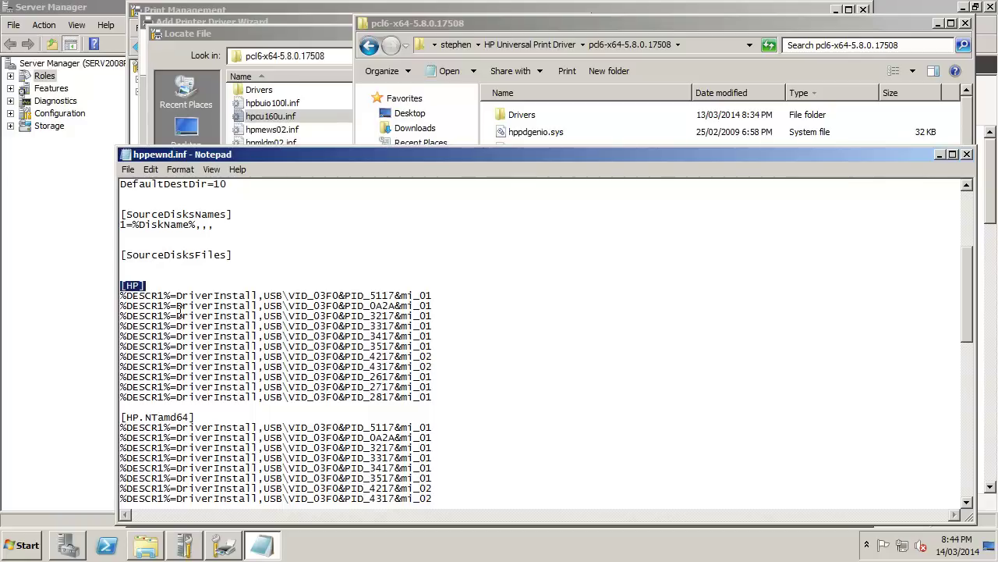
{"action": "left_click", "coordinate": [966, 153]}
- Read hpzipa23.inf, noting the HP Color LaserJet 3000 and LaserJet 3030 models, then close it
{"action": "double_click", "coordinate": [538, 235]}
{"action": "scroll", "coordinate": [336, 341], "scroll_direction": "down", "scroll_amount": 5}
{"action": "scroll", "coordinate": [337, 340], "scroll_direction": "down", "scroll_amount": 10}
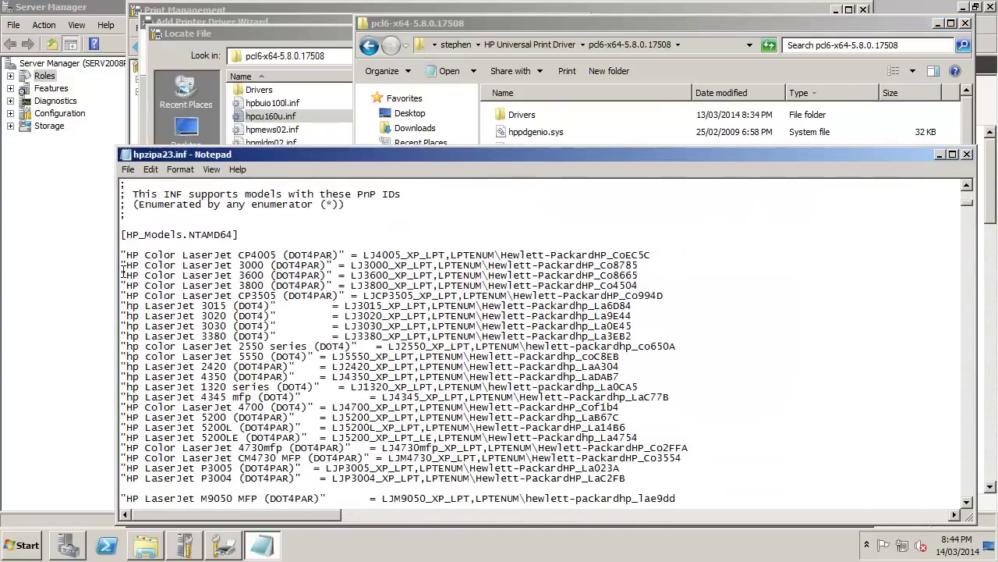
{"action": "left_click_drag", "start_coordinate": [265, 266], "coordinate": [127, 267]}
{"action": "left_click_drag", "start_coordinate": [227, 326], "coordinate": [121, 326]}
{"action": "left_click", "coordinate": [968, 154]}
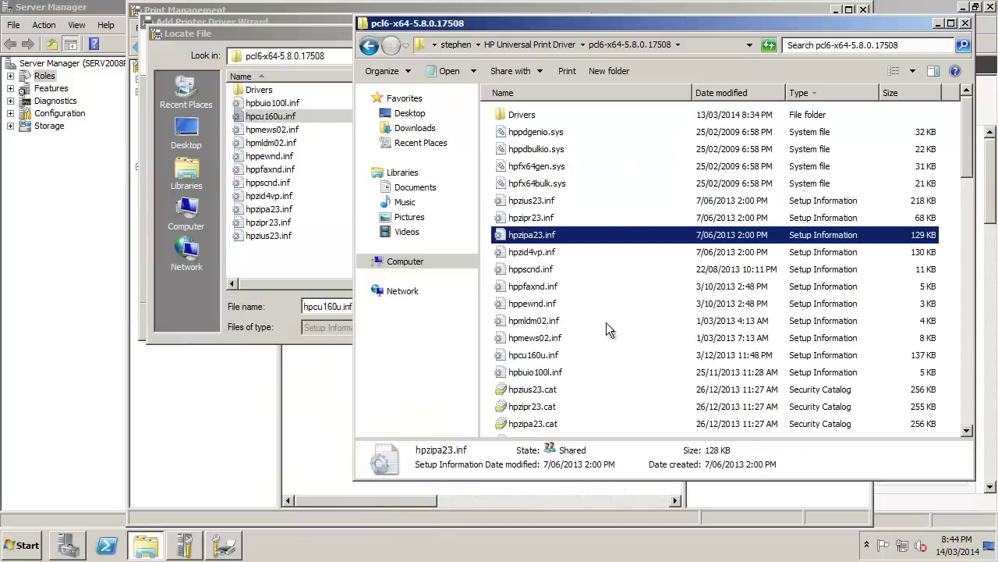
- Open hpcu160u.inf and highlight the HP Universal Printing PCL 6 model name
{"action": "double_click", "coordinate": [536, 356]}
{"action": "scroll", "coordinate": [466, 345], "scroll_direction": "down", "scroll_amount": 5}
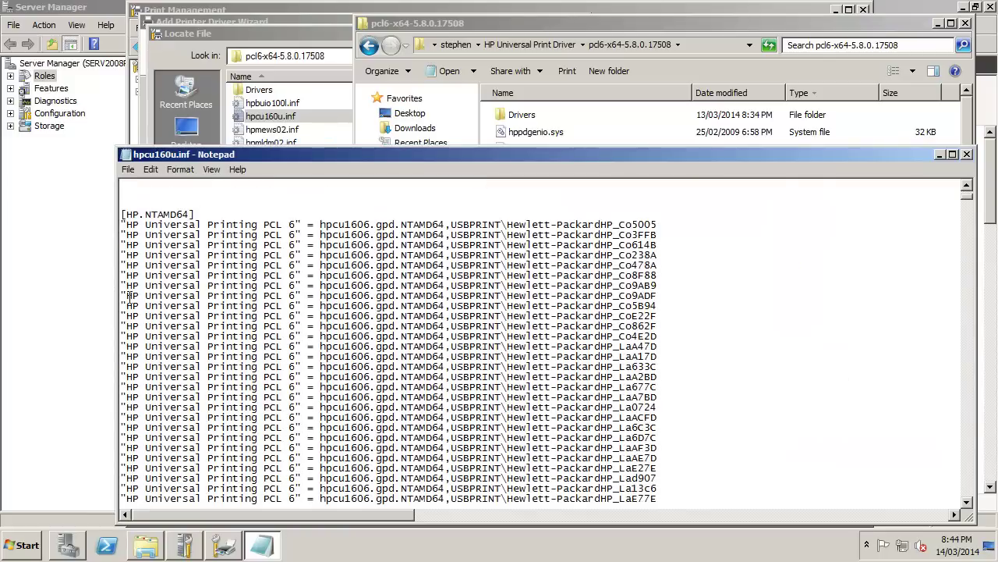
{"action": "left_click_drag", "start_coordinate": [129, 294], "coordinate": [297, 295]}
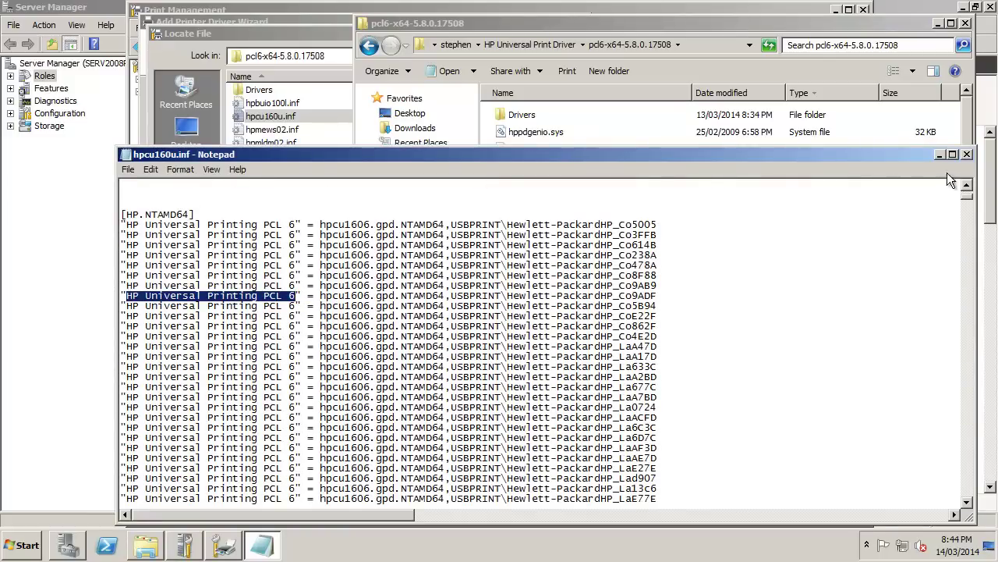
- Install the HP Universal Printing PCL 6 driver from hpcu160u.inf and select it in the driver list
{"action": "left_click", "coordinate": [968, 154]}
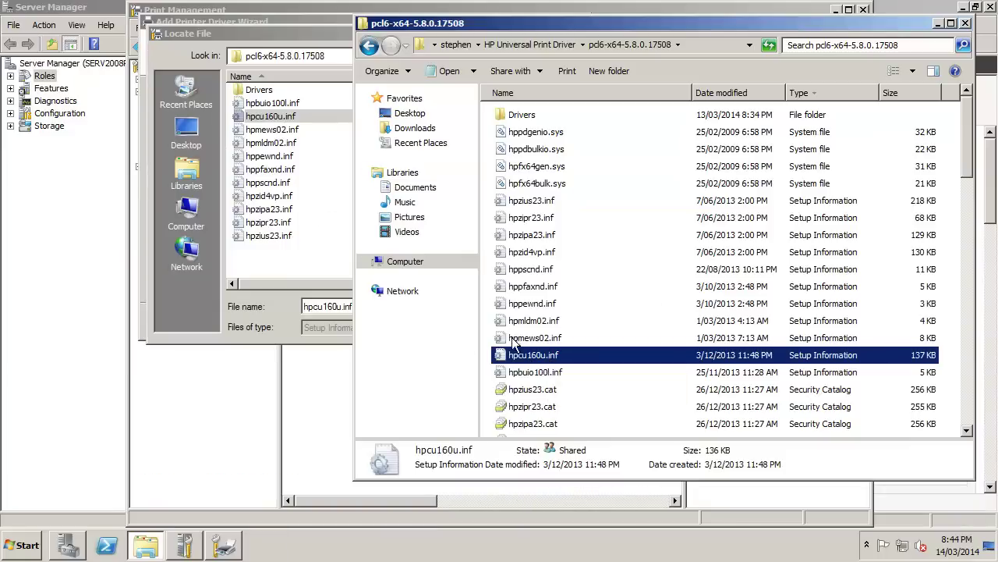
{"action": "double_click", "coordinate": [274, 125]}
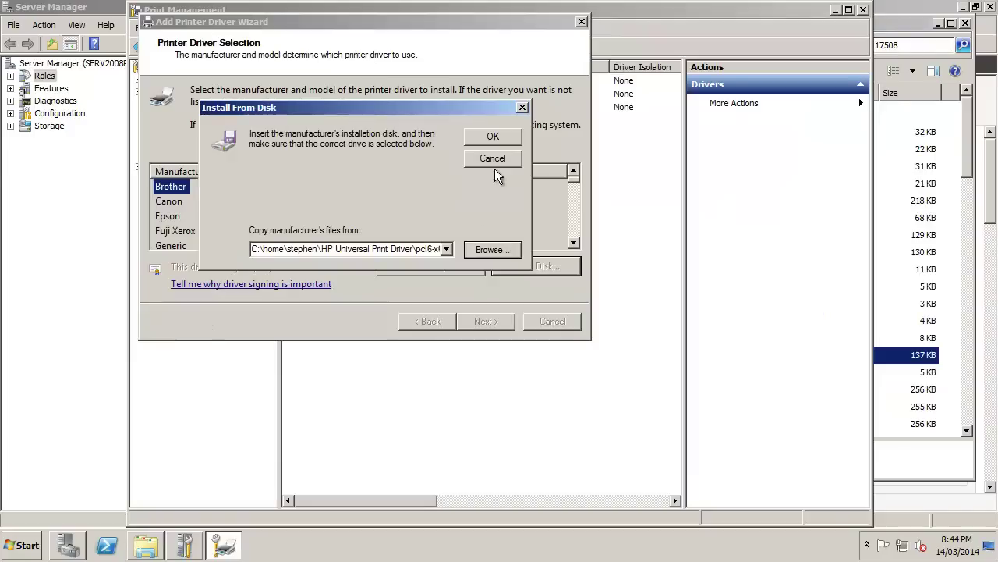
{"action": "left_click", "coordinate": [510, 133]}
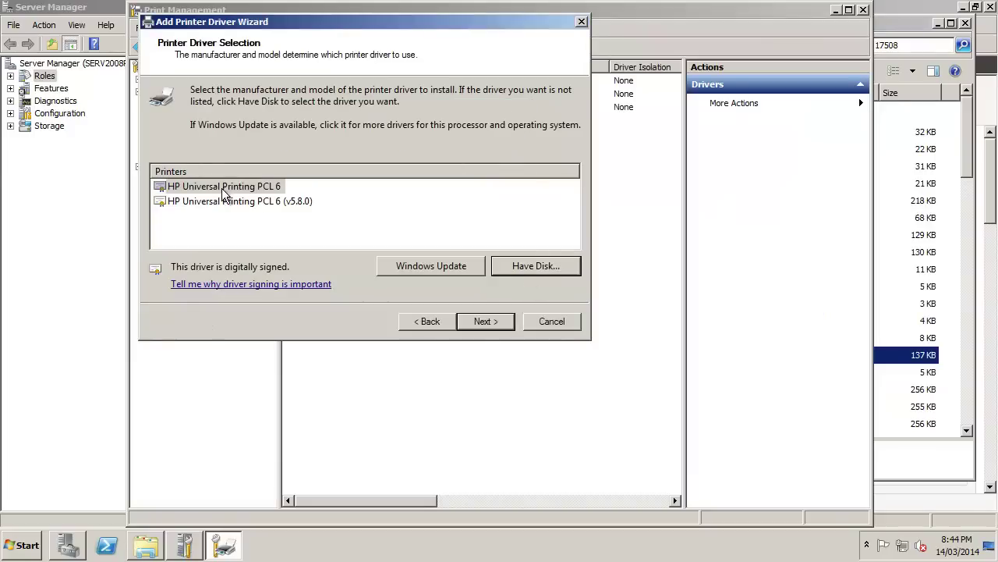
{"action": "left_click", "coordinate": [219, 201]}
{"action": "left_click", "coordinate": [260, 187]}
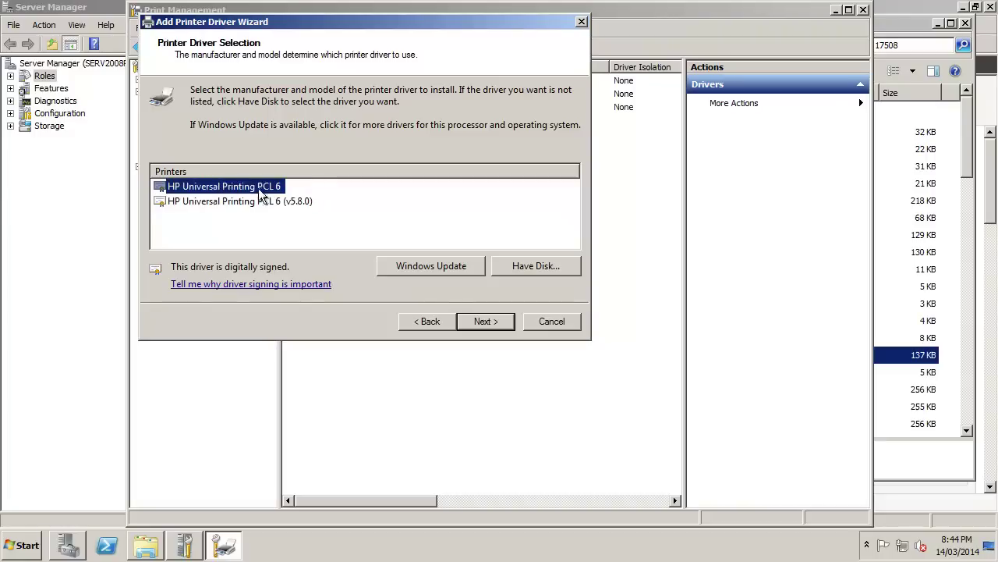
{"action": "left_click", "coordinate": [479, 323]}
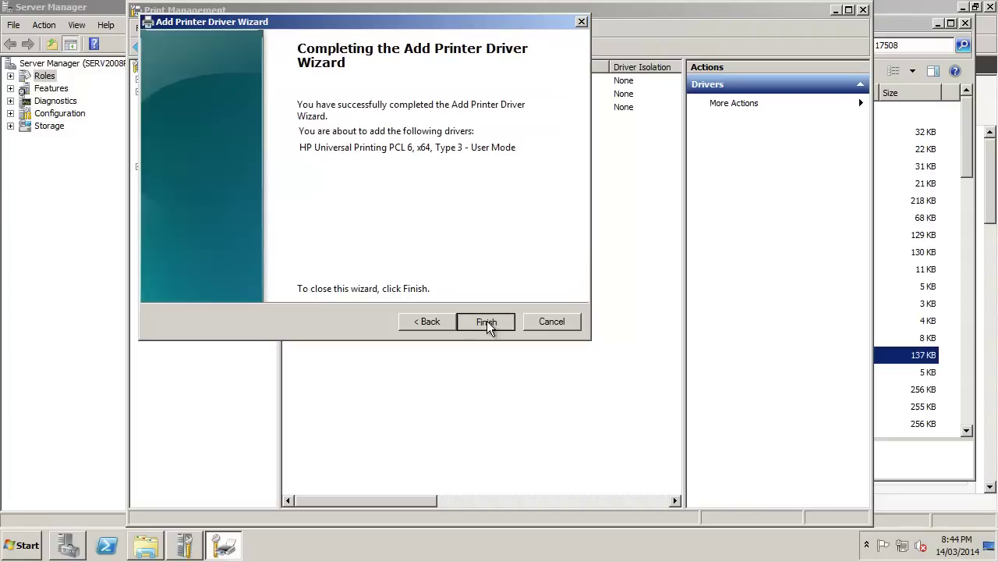
{"action": "left_click", "coordinate": [487, 322]}
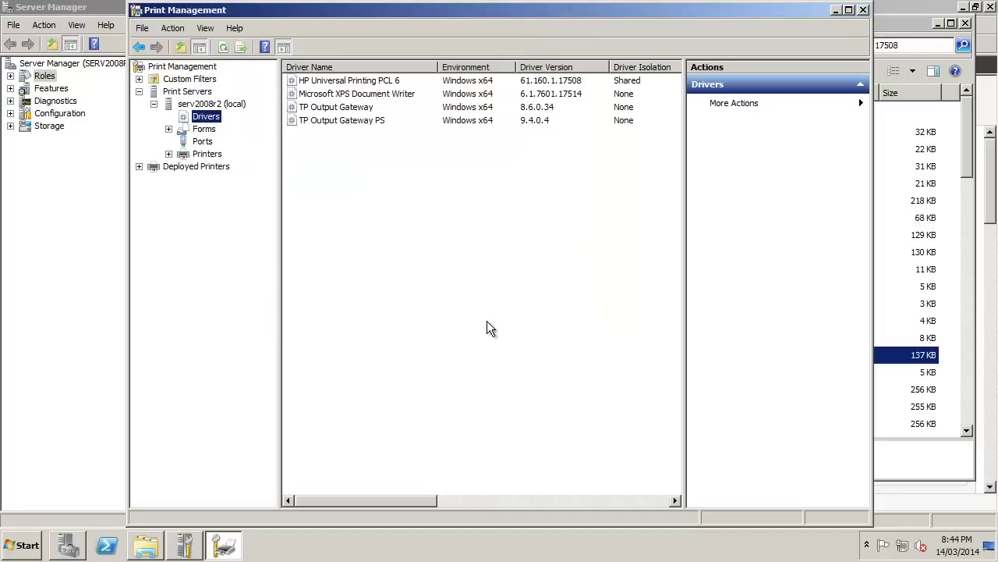
{"action": "left_click", "coordinate": [335, 82]}
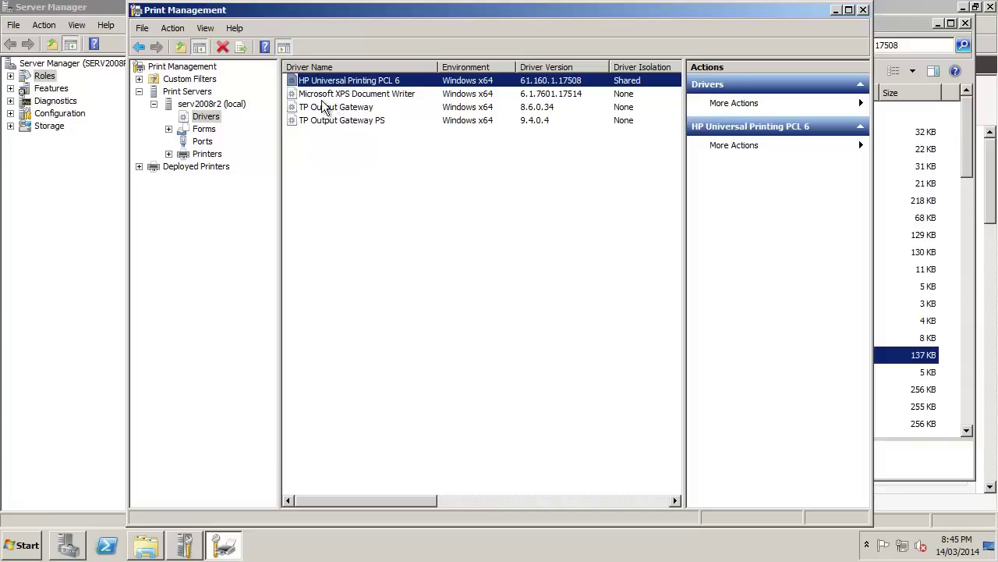
- Show the server's ports and begin a new Standard TCP/IP port, past the wizard's welcome page
{"action": "left_click", "coordinate": [203, 142]}
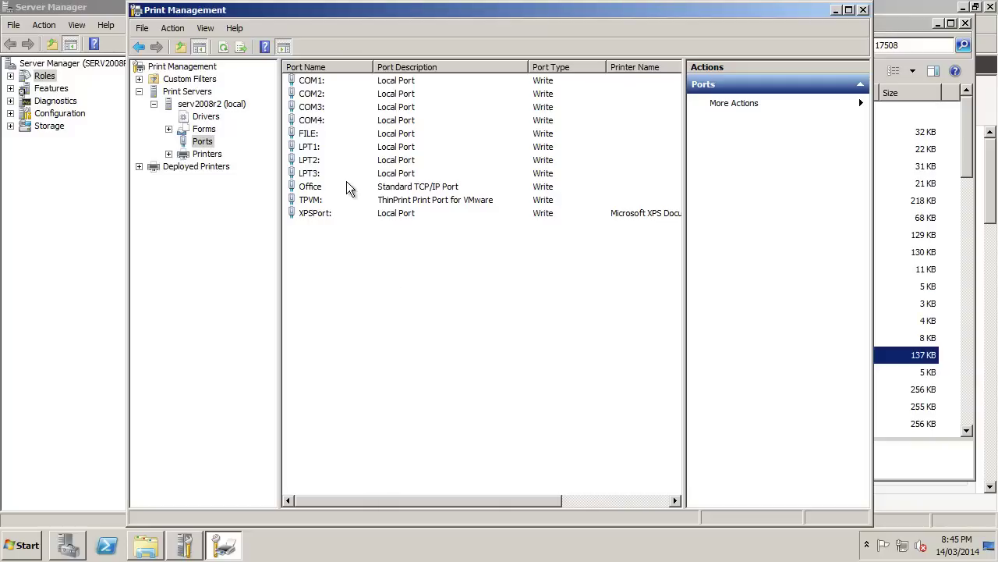
{"action": "left_click", "coordinate": [305, 148]}
{"action": "right_click", "coordinate": [335, 268]}
{"action": "left_click", "coordinate": [373, 275]}
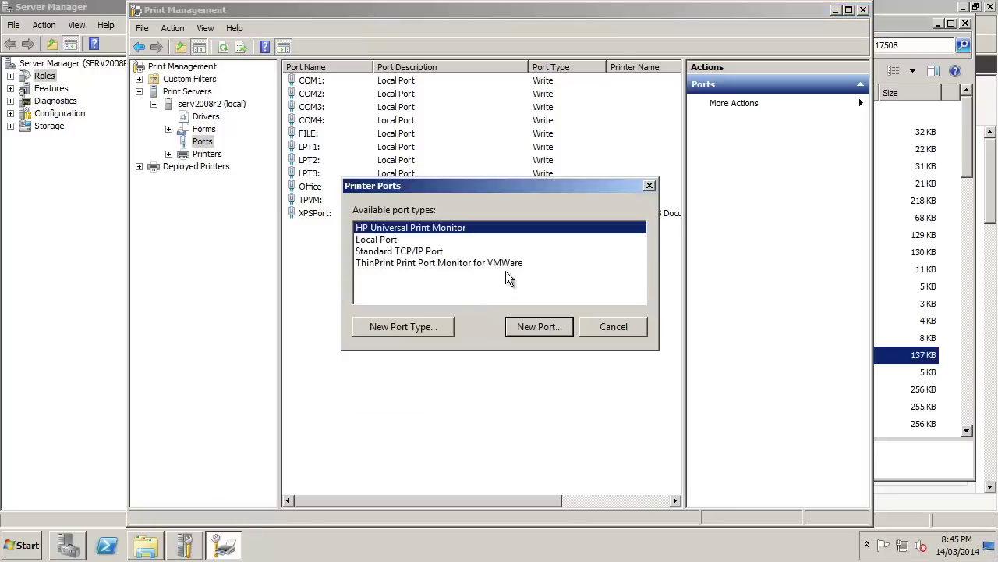
{"action": "left_click", "coordinate": [429, 252]}
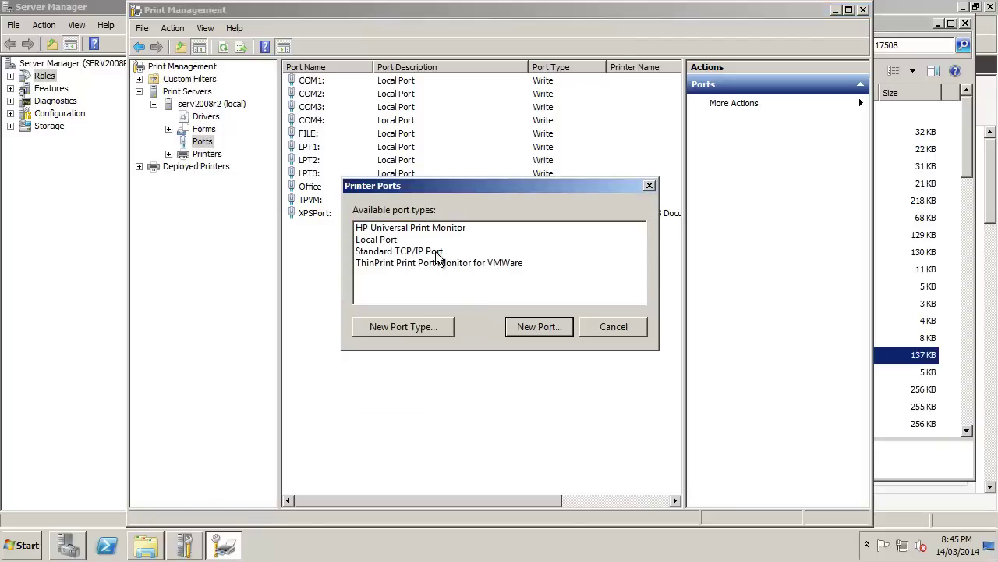
{"action": "left_click", "coordinate": [529, 327]}
{"action": "left_click", "coordinate": [701, 498]}
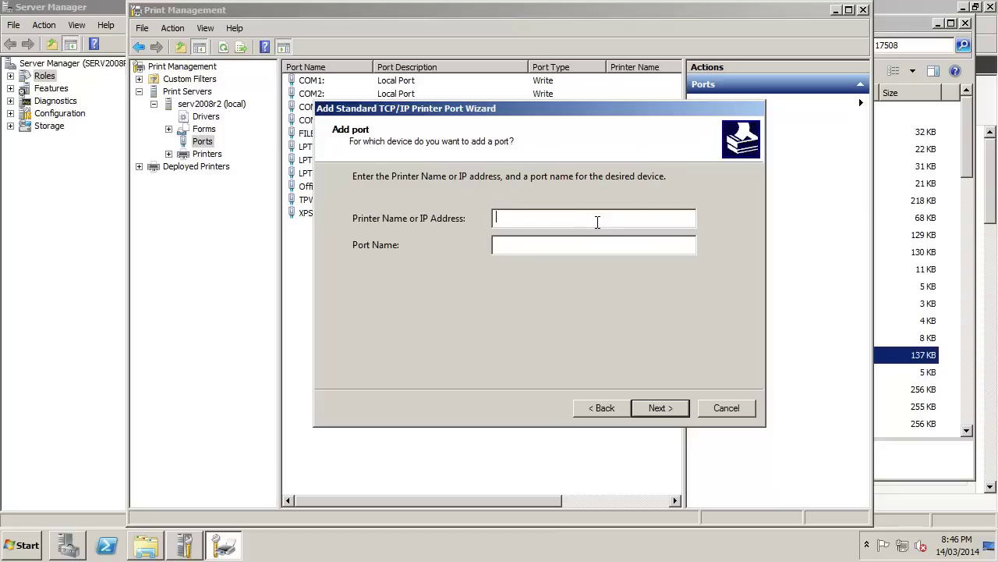
{"action": "left_click", "coordinate": [597, 222]}
- Launch the DHCP console and maximize its window
{"action": "left_click", "coordinate": [22, 545]}
{"action": "left_click", "coordinate": [75, 251]}
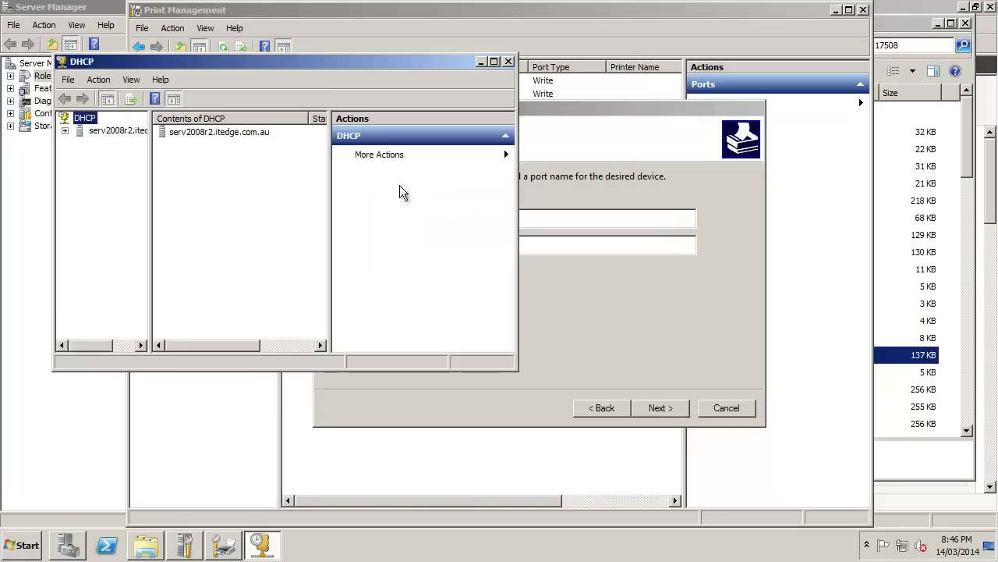
{"action": "double_click", "coordinate": [255, 66]}
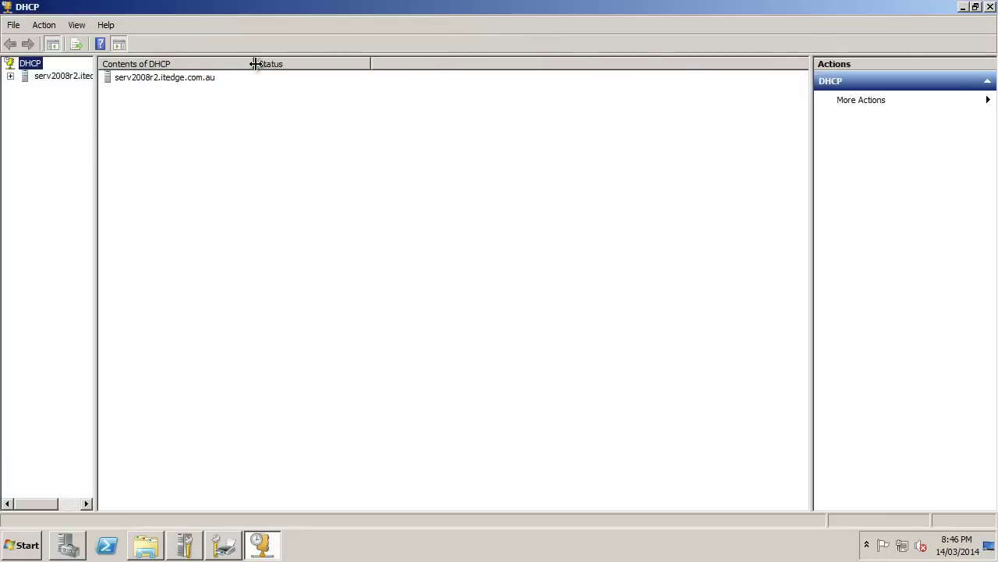
- Expand IPv4 to the 10.254.0.0 clients scope and create a new reservation under Reservations
{"action": "left_click", "coordinate": [10, 76]}
{"action": "left_click", "coordinate": [25, 89]}
{"action": "left_click", "coordinate": [58, 88]}
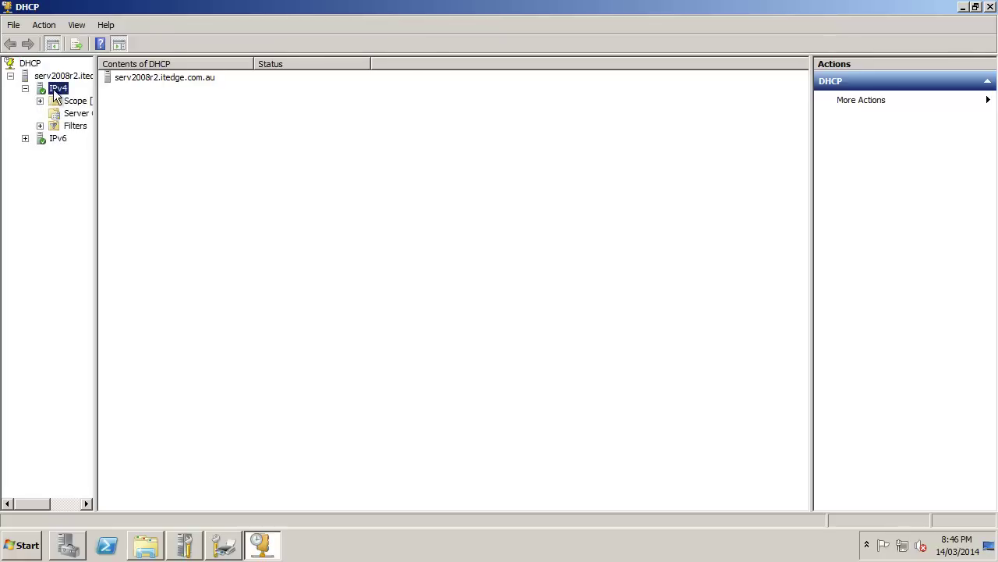
{"action": "left_click_drag", "start_coordinate": [93, 129], "coordinate": [245, 126]}
{"action": "left_click", "coordinate": [39, 100]}
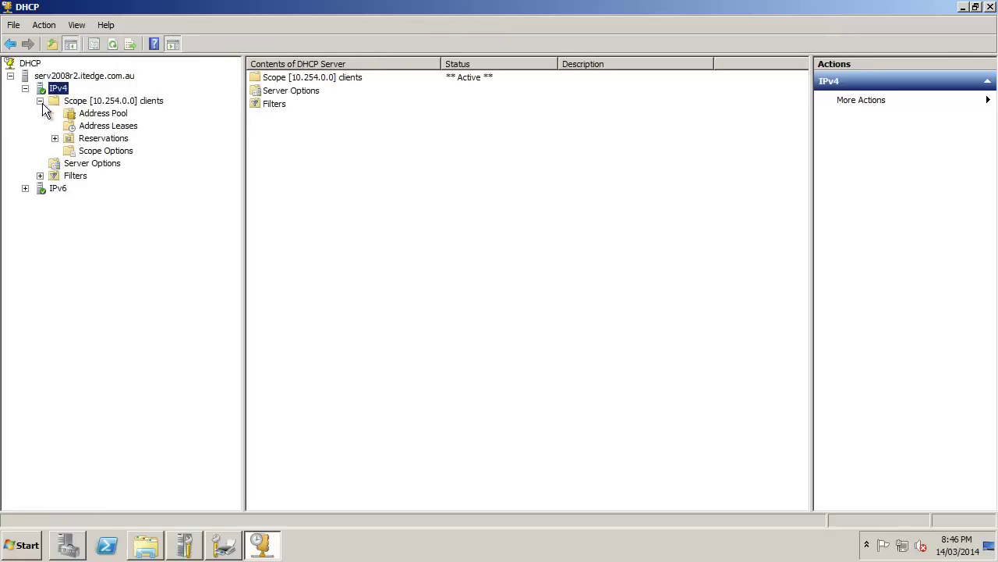
{"action": "left_click", "coordinate": [92, 140]}
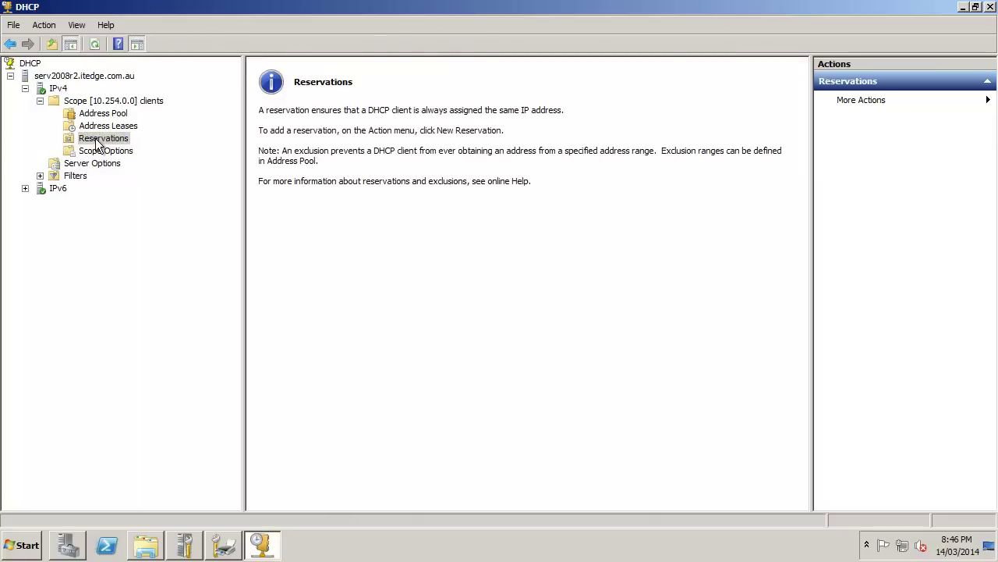
{"action": "right_click", "coordinate": [97, 140]}
{"action": "left_click", "coordinate": [160, 148]}
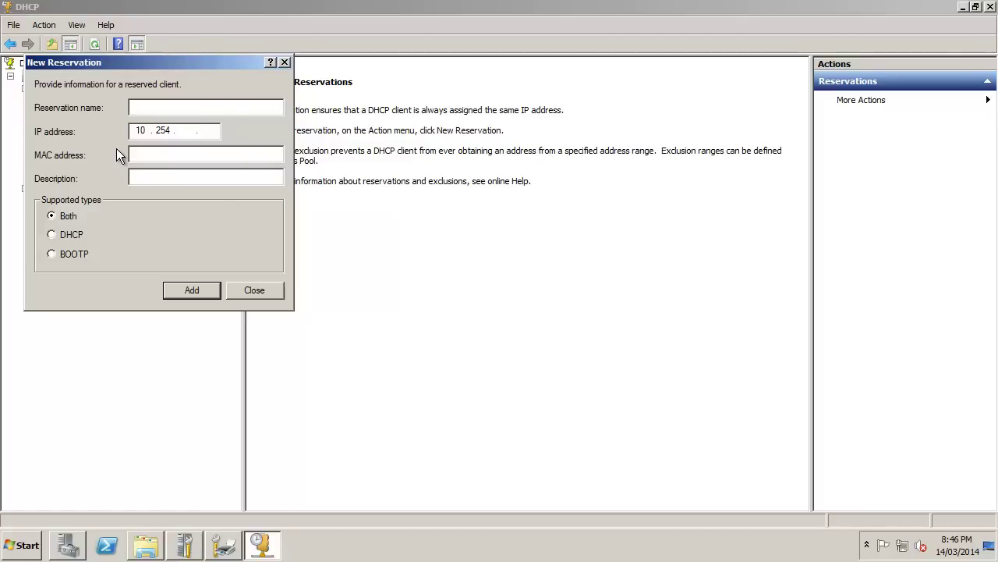
- Add a DHCP reservation 'Office Printer' for 10.254.0.3 with MAC f4ce46483c43, then close the dialog
{"action": "type", "text": "Office Printer"}
{"action": "key", "text": "Tab"}
{"action": "left_click", "coordinate": [188, 138]}
{"action": "type", "text": "0."}
{"action": "type", "text": "3"}
{"action": "type", "text": "f4"}
{"action": "type", "text": "ce"}
{"action": "type", "text": "46"}
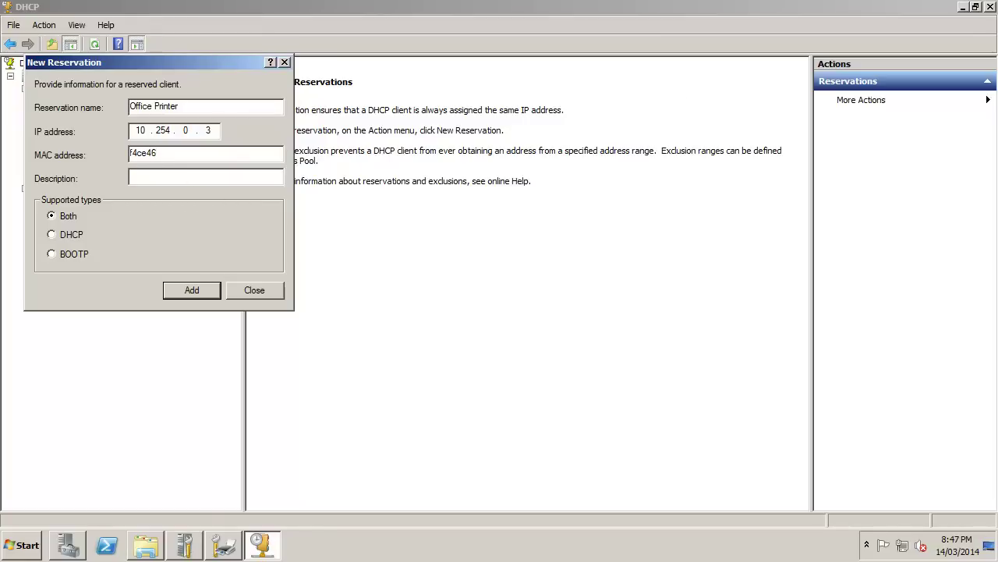
{"action": "type", "text": "483c43"}
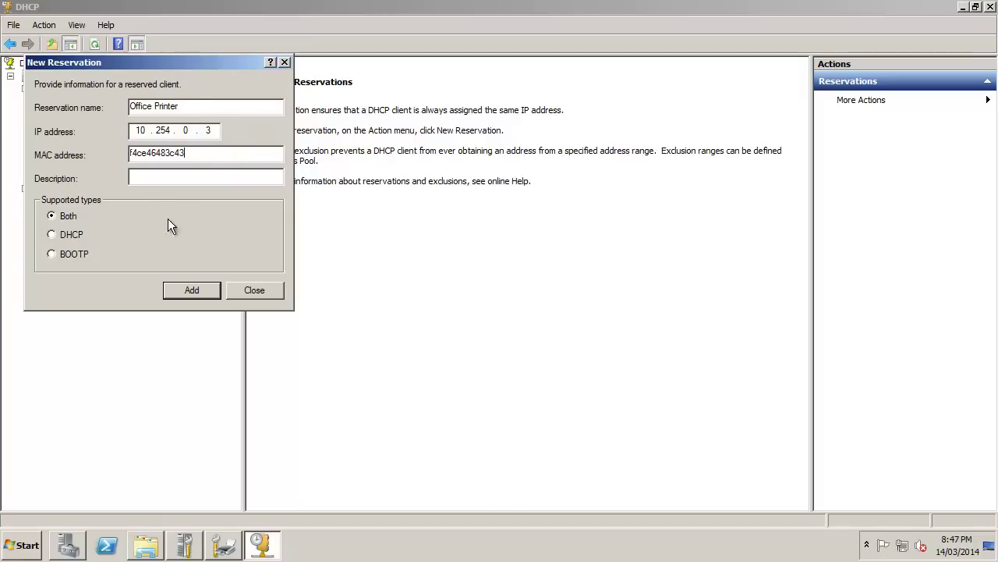
{"action": "left_click", "coordinate": [192, 290]}
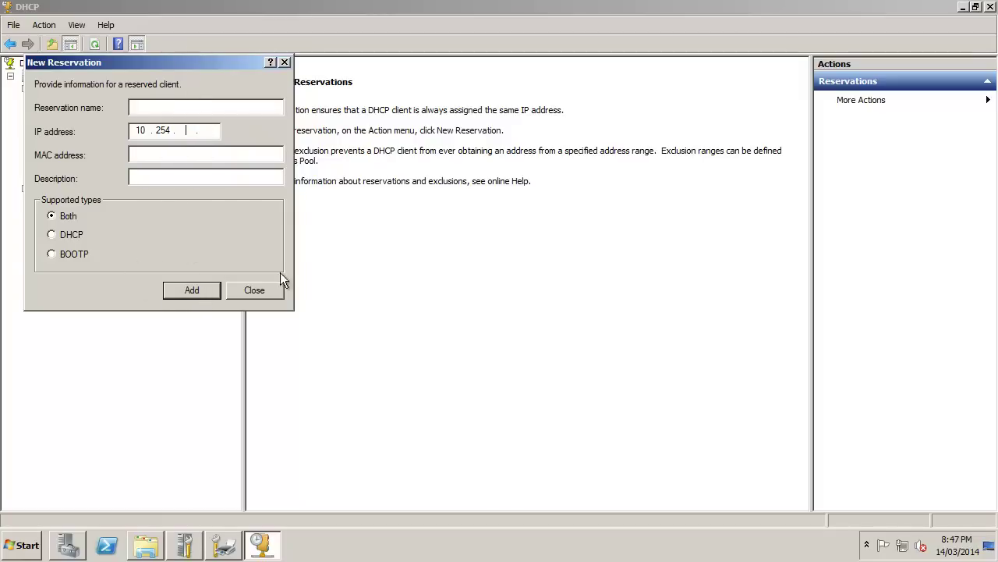
{"action": "key", "text": "Escape"}
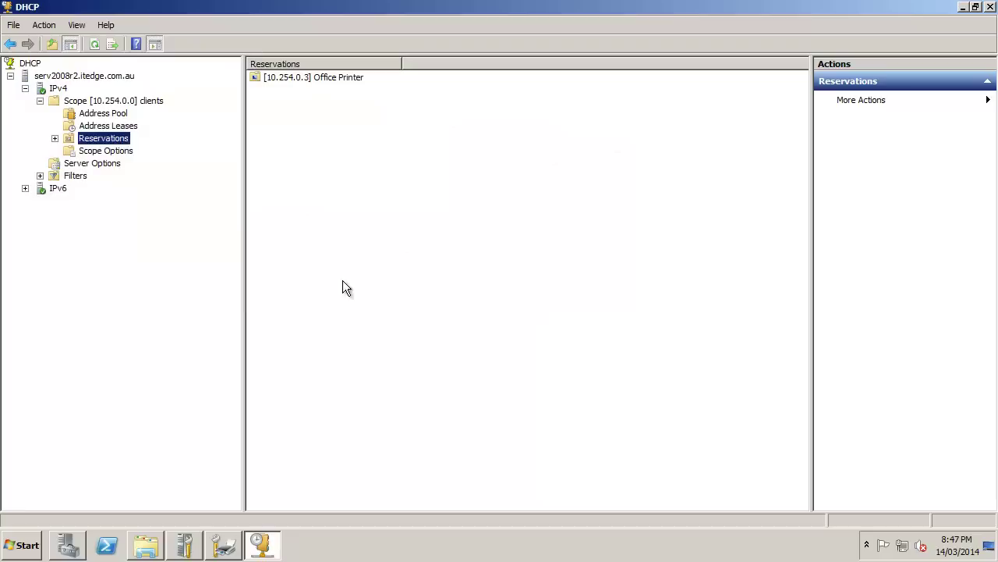
- Select the new Office Printer reservation and minimize the DHCP console to reveal Print Management
{"action": "left_click", "coordinate": [327, 78]}
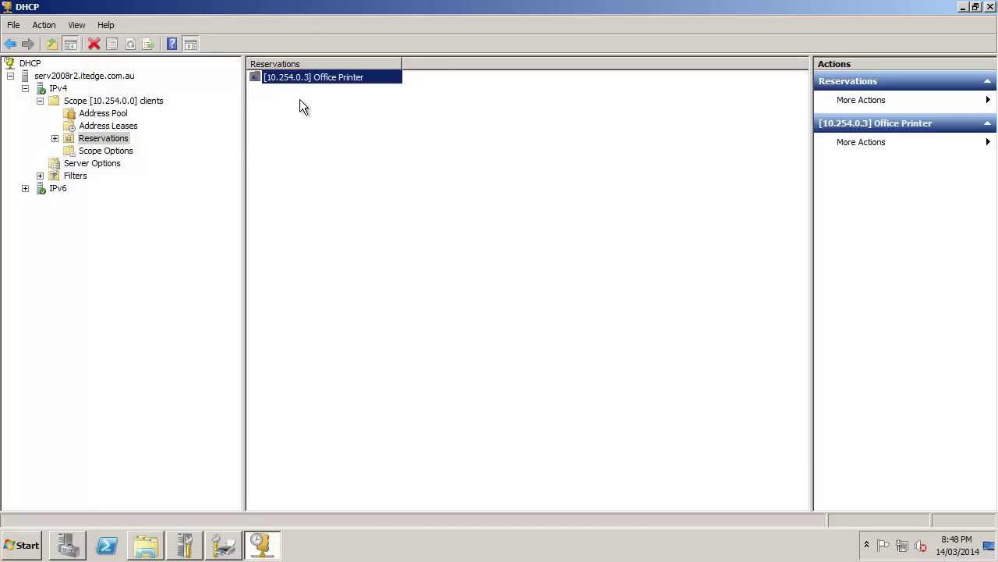
{"action": "left_click", "coordinate": [964, 8]}
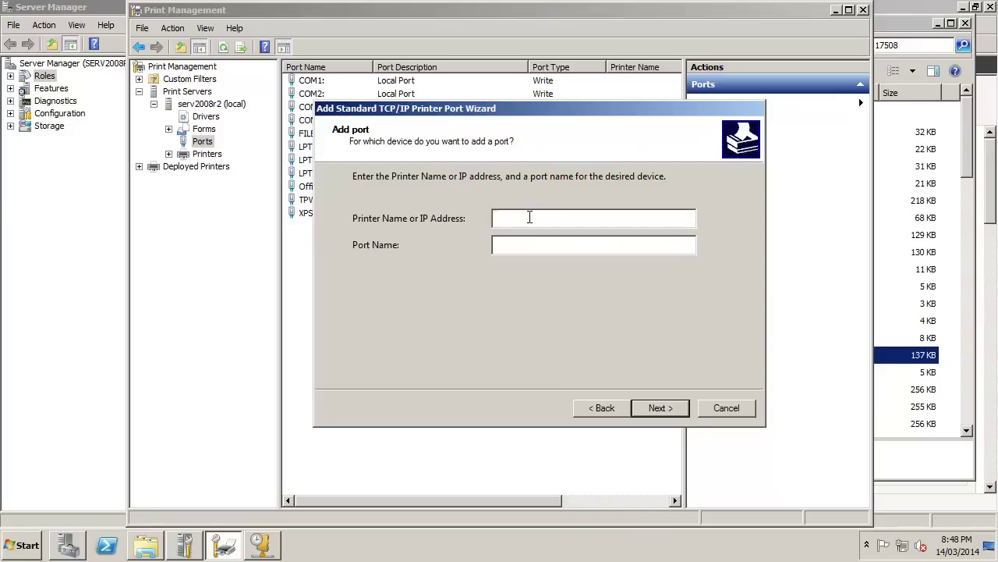
- Enter 10.254.0.3 as the printer address, run port detection, then switch back to the DHCP console
{"action": "type", "text": "10.254.0."}
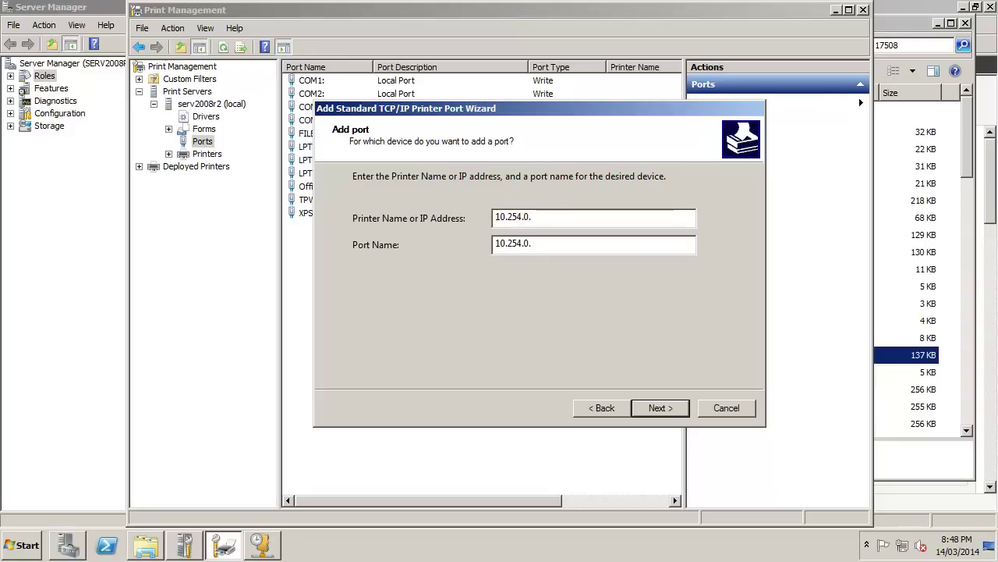
{"action": "type", "text": "3"}
{"action": "left_click", "coordinate": [654, 407]}
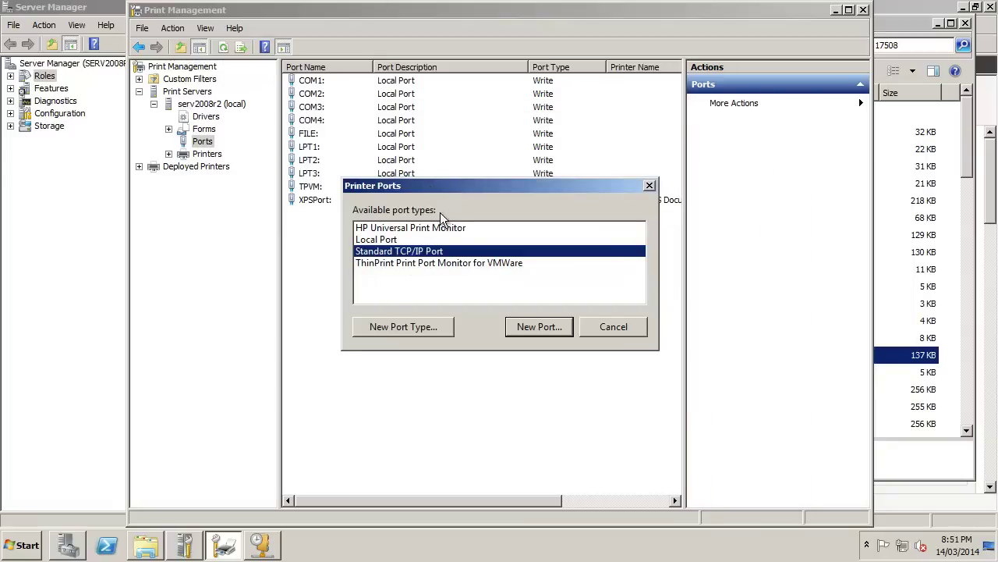
{"action": "key", "text": "alt+Tab"}
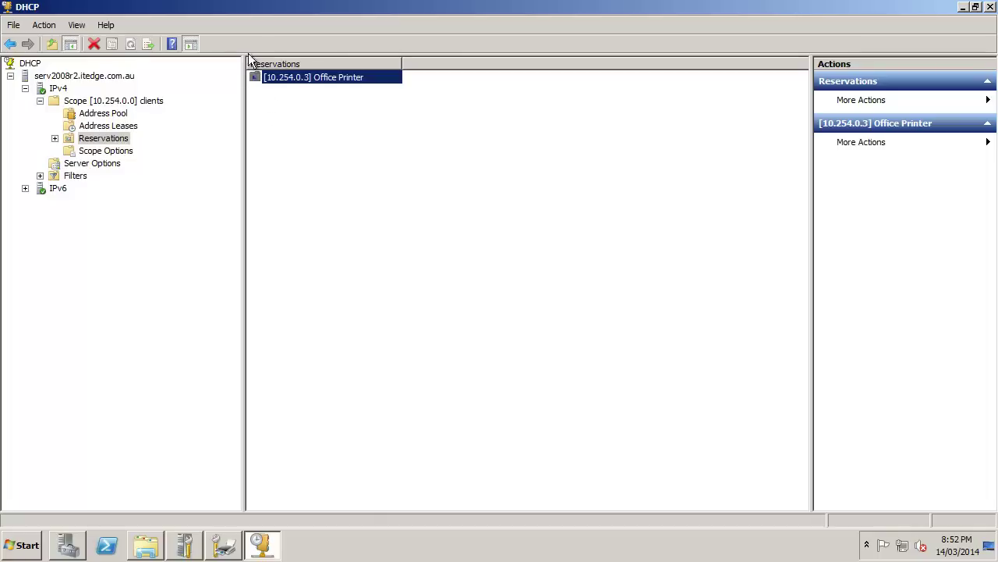
- Create a Standard TCP/IP port named 'office printer' for address 192.168.10.20
{"action": "left_click", "coordinate": [230, 546]}
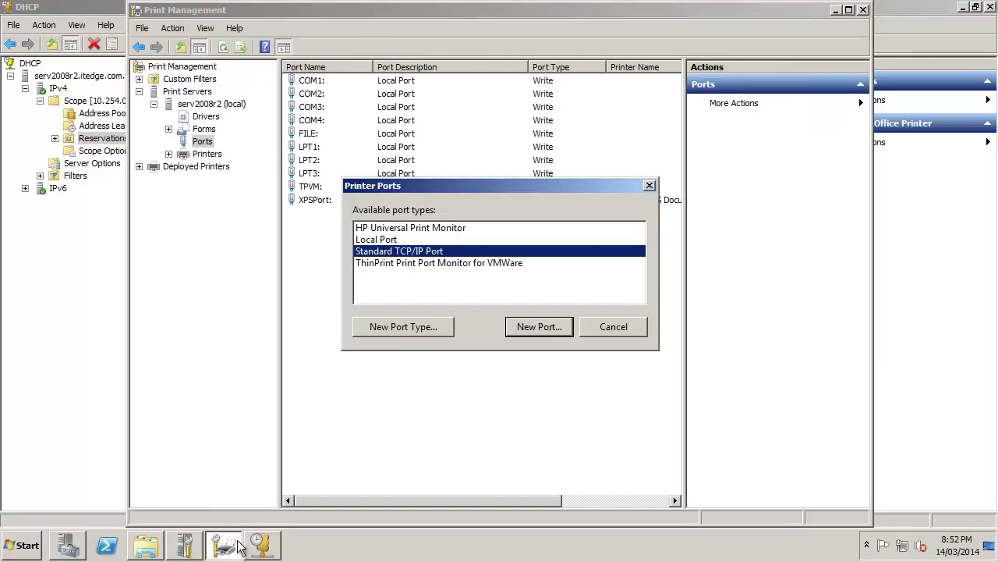
{"action": "left_click", "coordinate": [552, 327]}
{"action": "left_click", "coordinate": [691, 497]}
{"action": "type", "text": "192.168.10.20"}
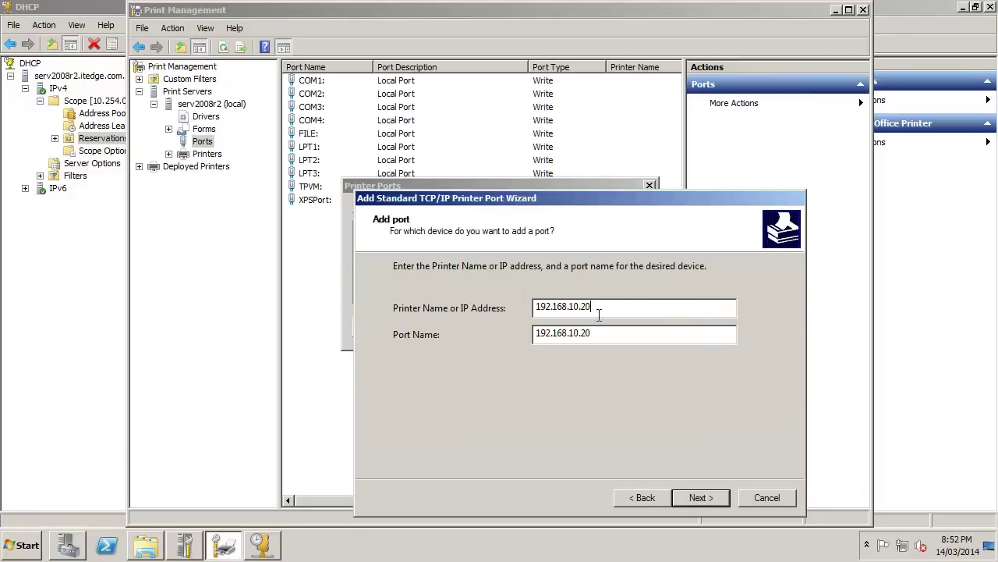
{"action": "left_click_drag", "start_coordinate": [593, 332], "coordinate": [395, 307]}
{"action": "type", "text": "office printyer"}
{"action": "key", "text": "BackSpace"}
{"action": "key", "text": "BackSpace"}
{"action": "key", "text": "BackSpace"}
{"action": "type", "text": "er"}
{"action": "left_click", "coordinate": [706, 497]}
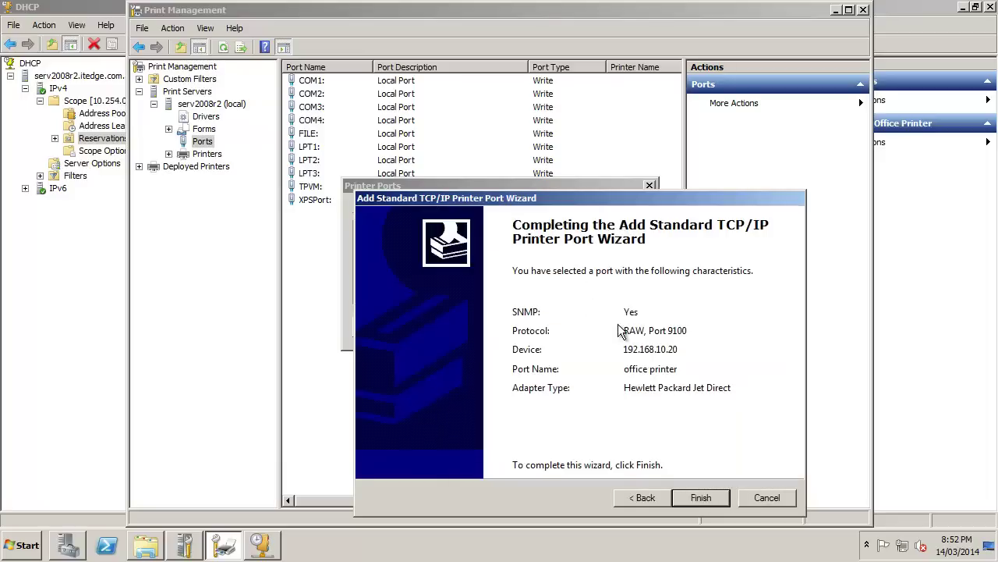
{"action": "left_click", "coordinate": [698, 497]}
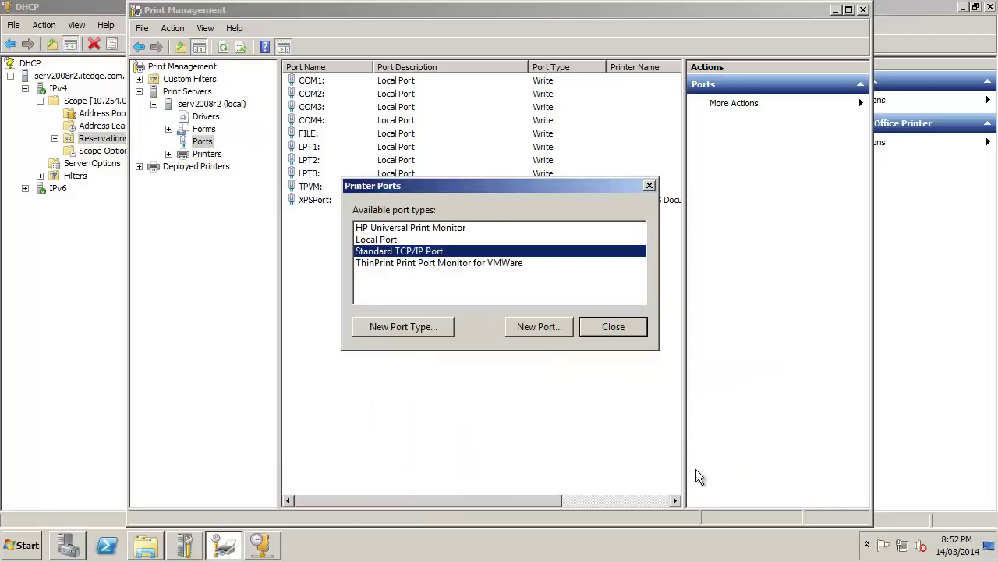
{"action": "left_click", "coordinate": [597, 326]}
{"action": "left_click", "coordinate": [338, 190]}
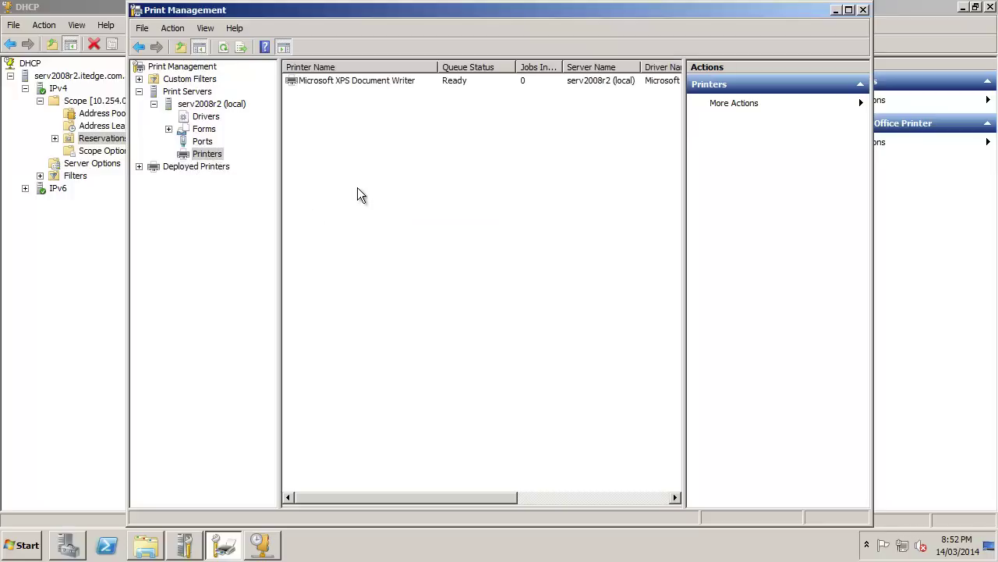
- Start a new printer on the existing 'office printer' port using the installed HP Universal Printing PCL 6 driver
{"action": "right_click", "coordinate": [343, 119]}
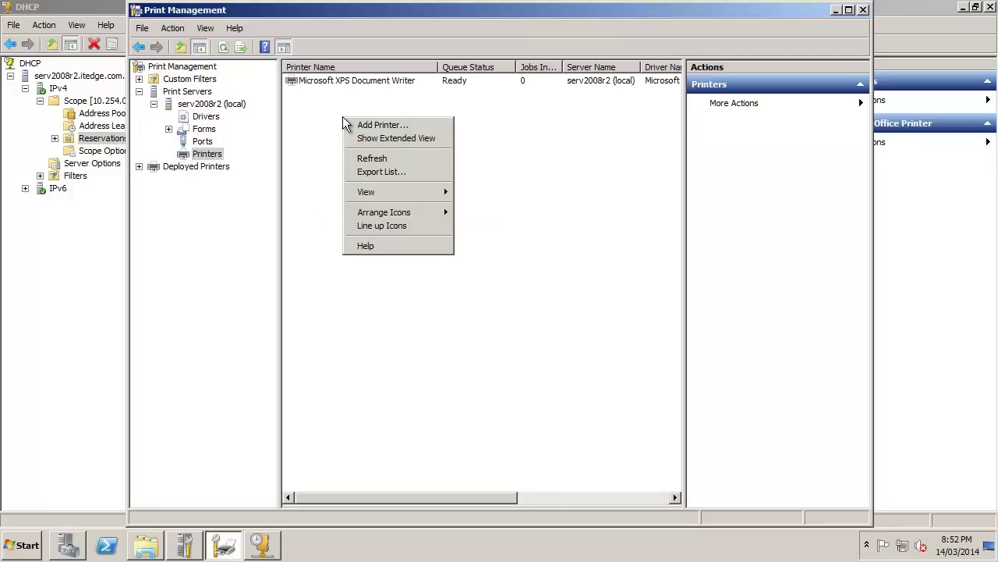
{"action": "left_click", "coordinate": [382, 125]}
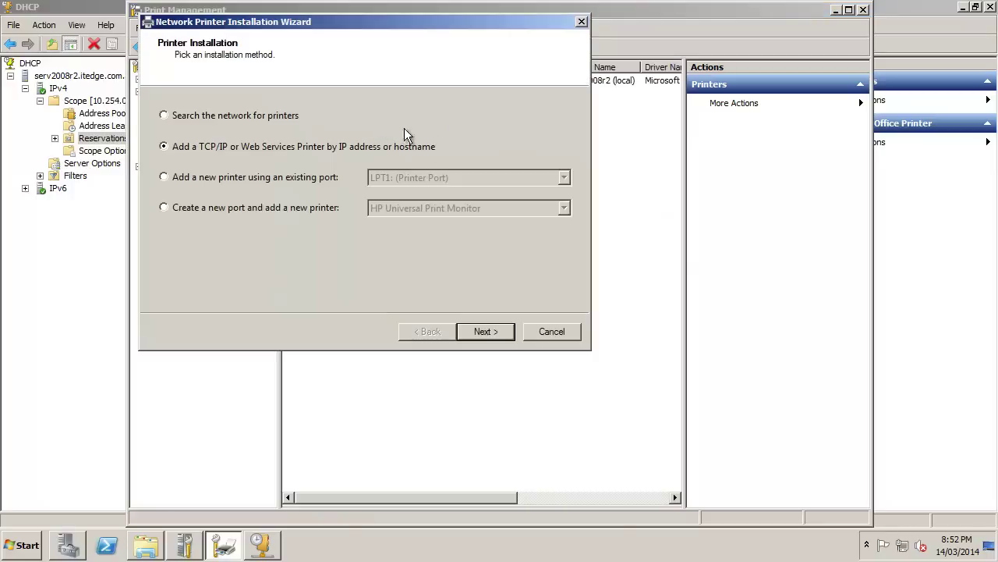
{"action": "left_click", "coordinate": [183, 177]}
{"action": "left_click", "coordinate": [512, 178]}
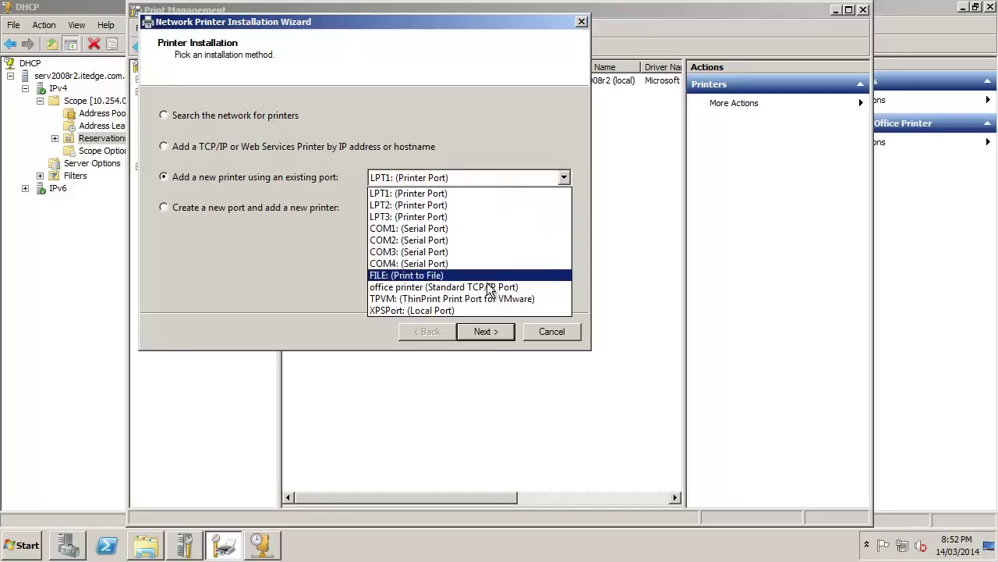
{"action": "left_click", "coordinate": [424, 286]}
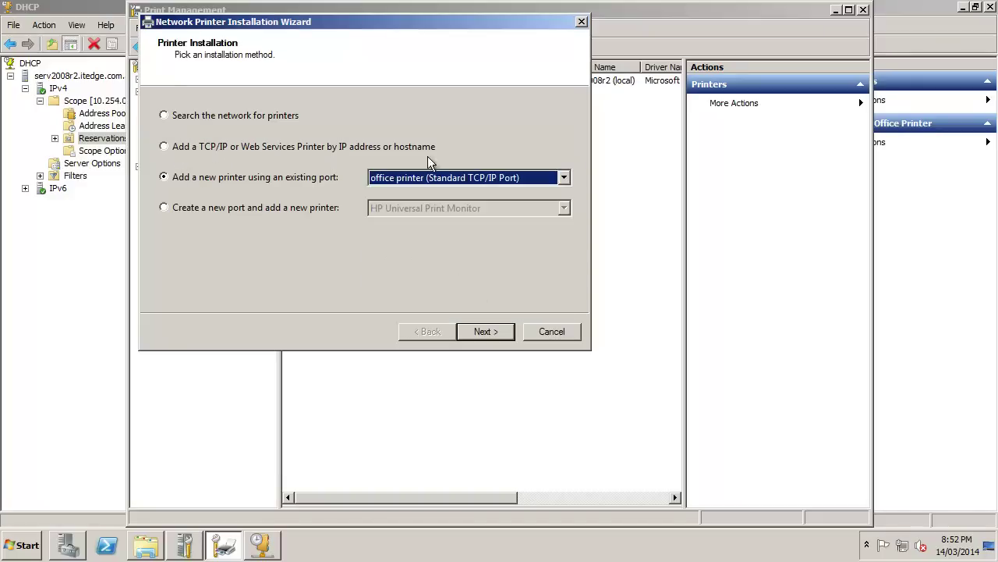
{"action": "left_click", "coordinate": [485, 332]}
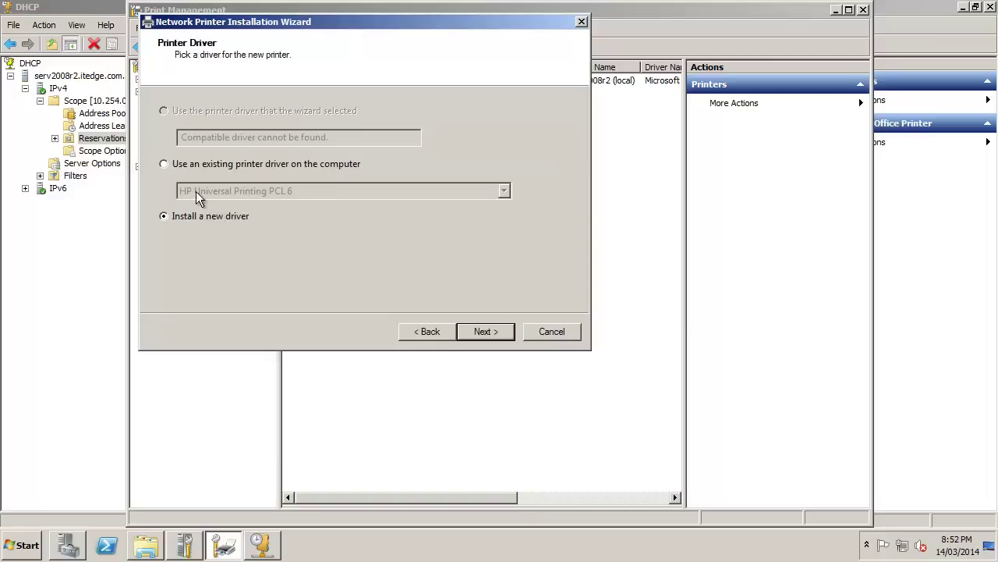
{"action": "left_click", "coordinate": [228, 166]}
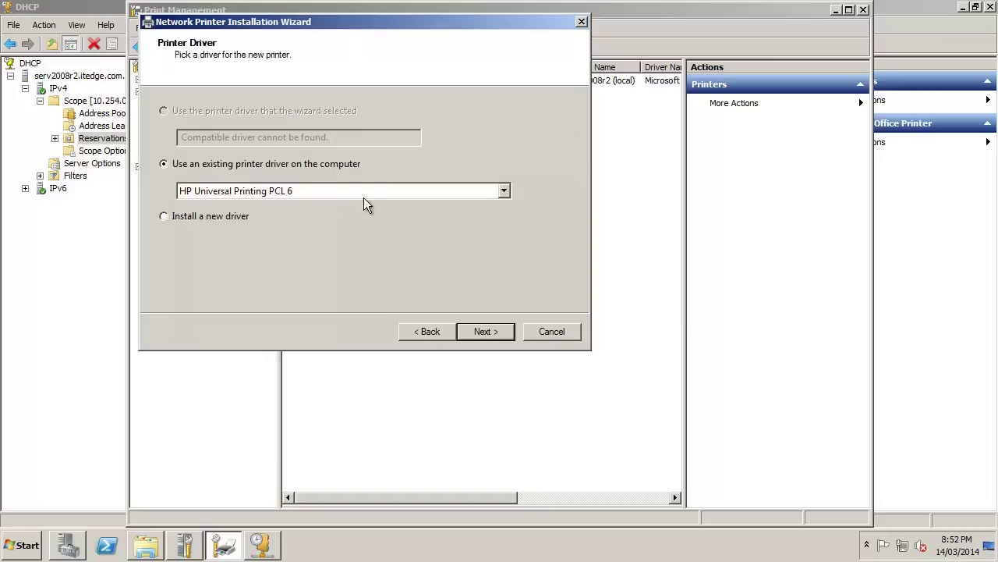
{"action": "left_click", "coordinate": [492, 331]}
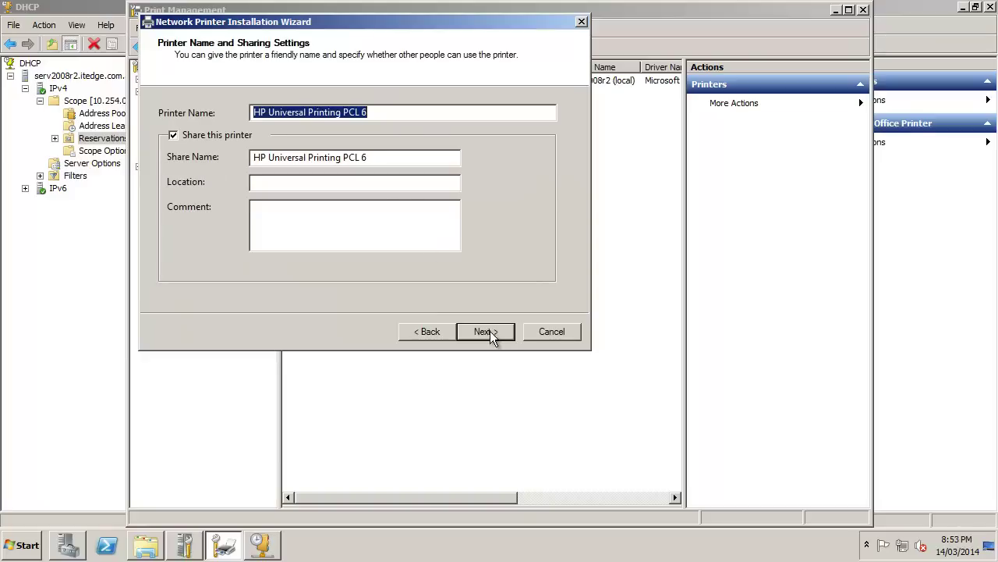
- Name and share the printer as 'Office Printer' and complete the installation
{"action": "type", "text": "O"}
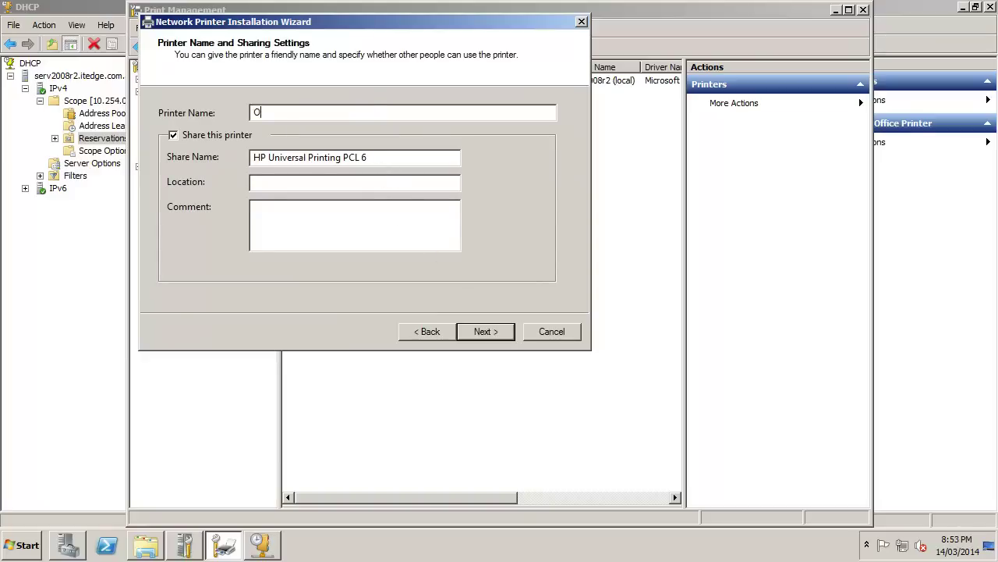
{"action": "type", "text": "ffice Printer"}
{"action": "key", "text": "Tab"}
{"action": "key", "text": "Tab"}
{"action": "type", "text": "Office Printer"}
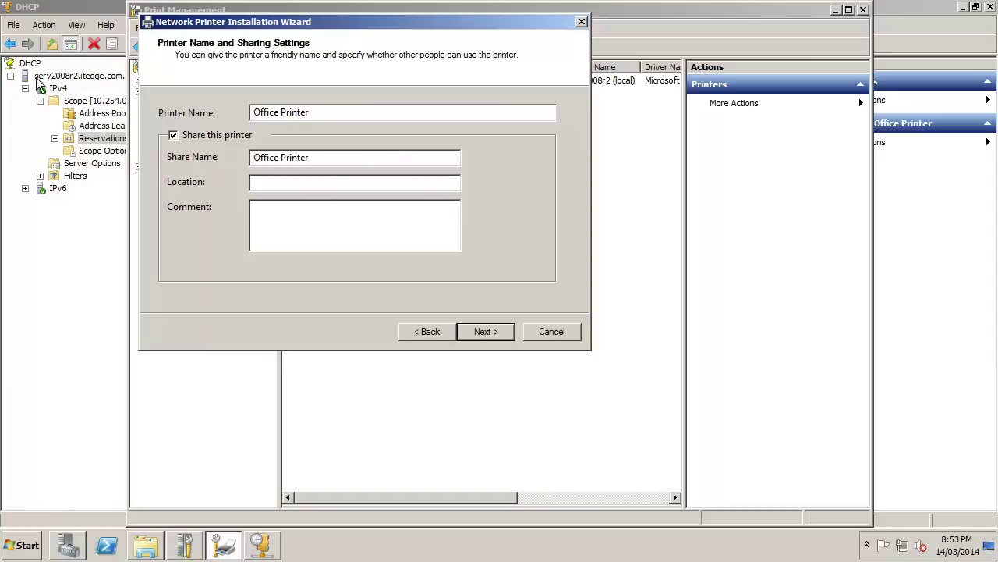
{"action": "left_click", "coordinate": [288, 238]}
{"action": "left_click", "coordinate": [477, 328]}
{"action": "left_click", "coordinate": [477, 331]}
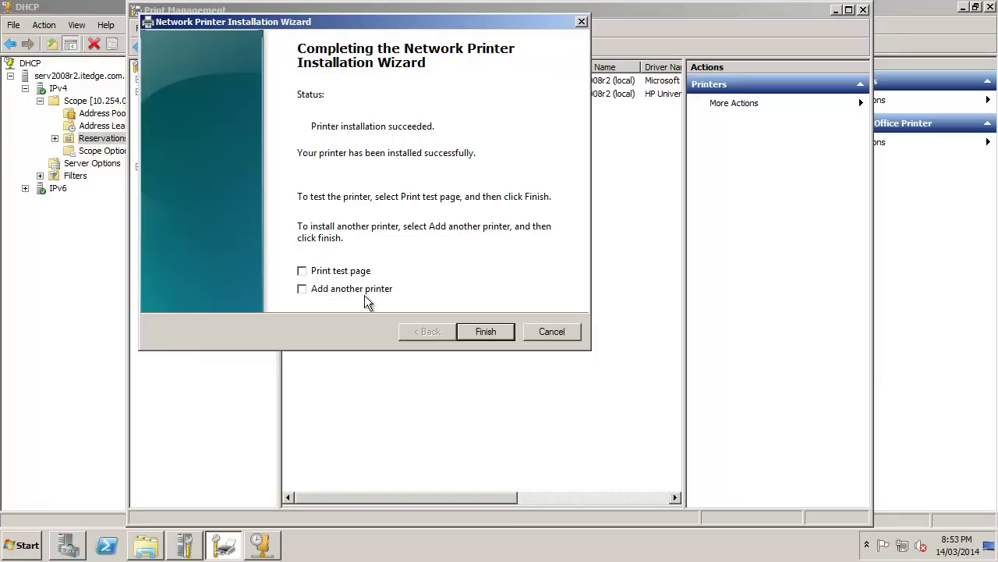
{"action": "left_click", "coordinate": [485, 331]}
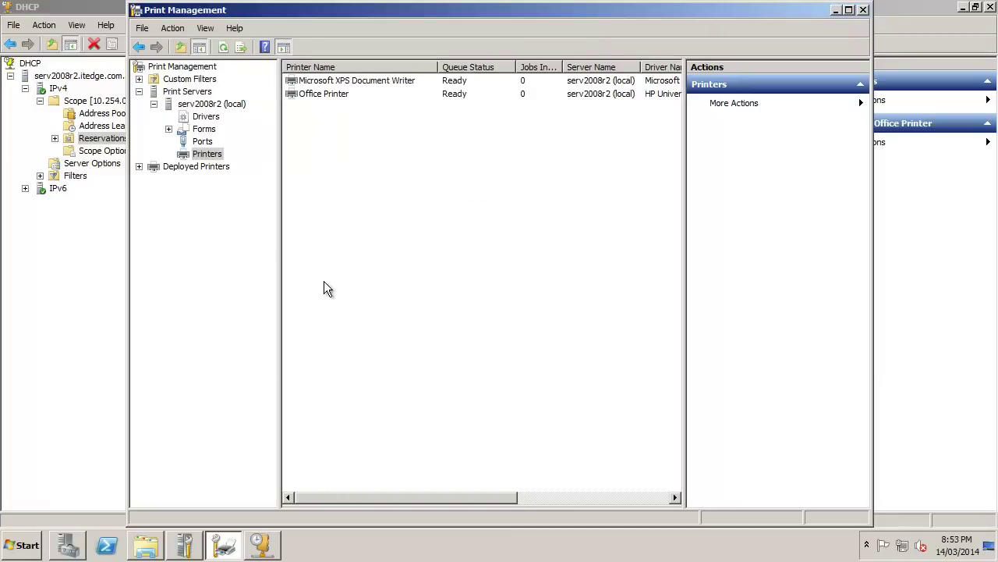
- In Office Printer's properties, enable 'List in the directory' on the Sharing tab and apply
{"action": "left_click", "coordinate": [334, 82]}
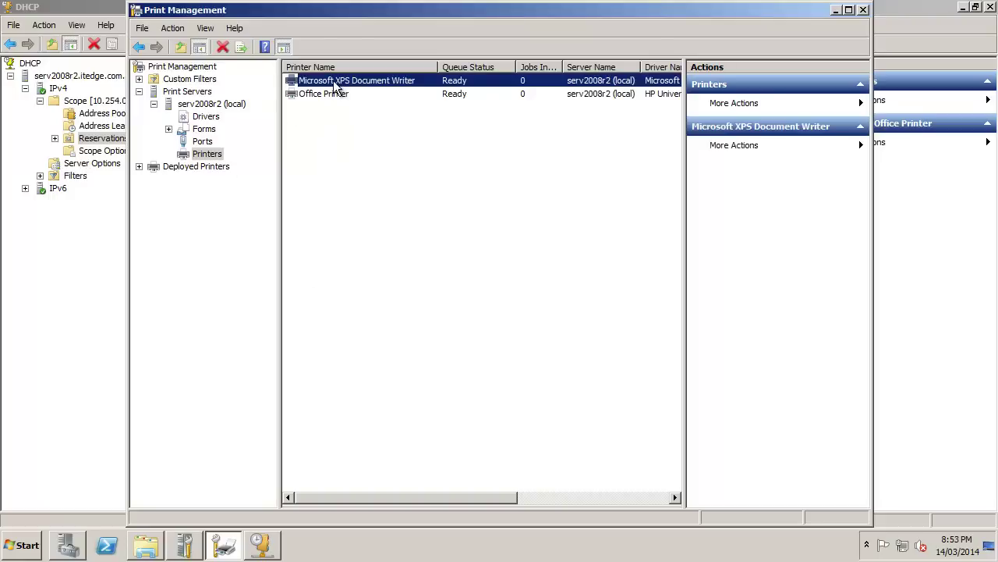
{"action": "left_click", "coordinate": [325, 93]}
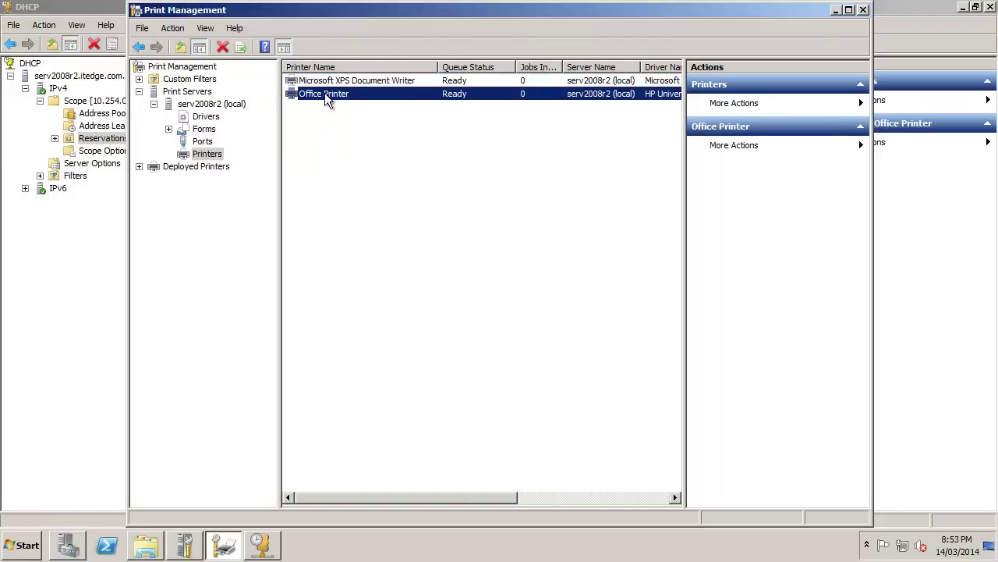
{"action": "right_click", "coordinate": [324, 93]}
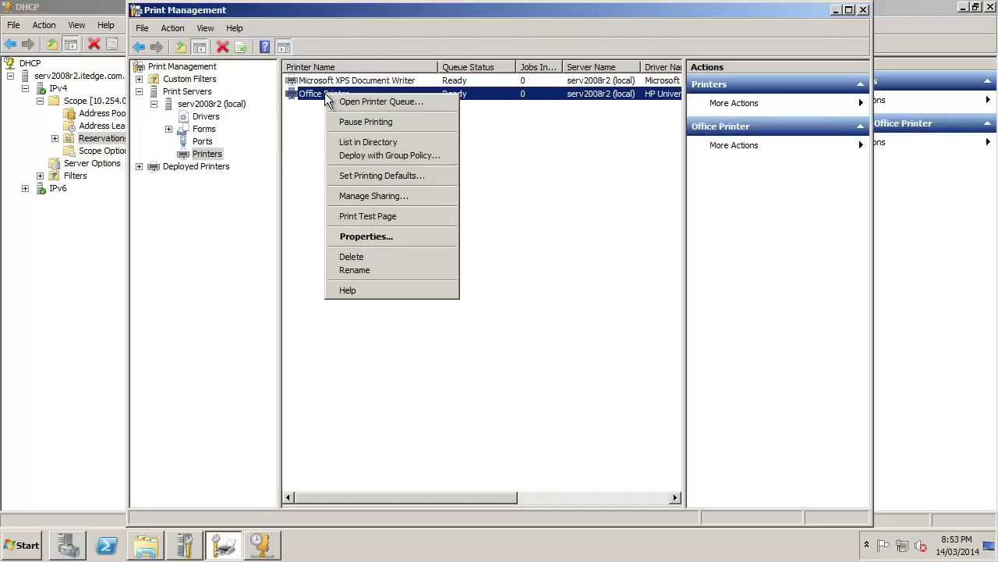
{"action": "left_click", "coordinate": [414, 239]}
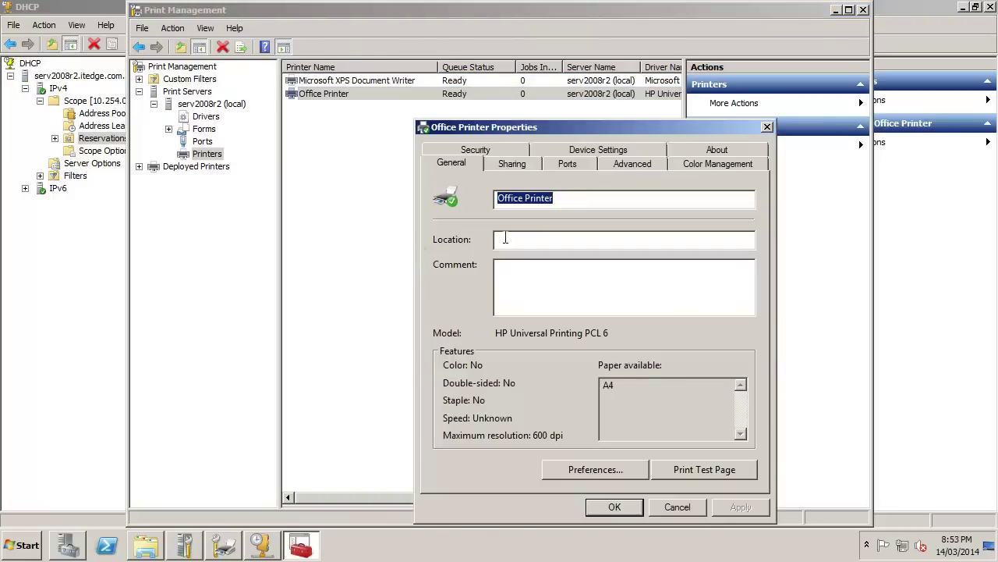
{"action": "left_click_drag", "start_coordinate": [587, 131], "coordinate": [529, 77]}
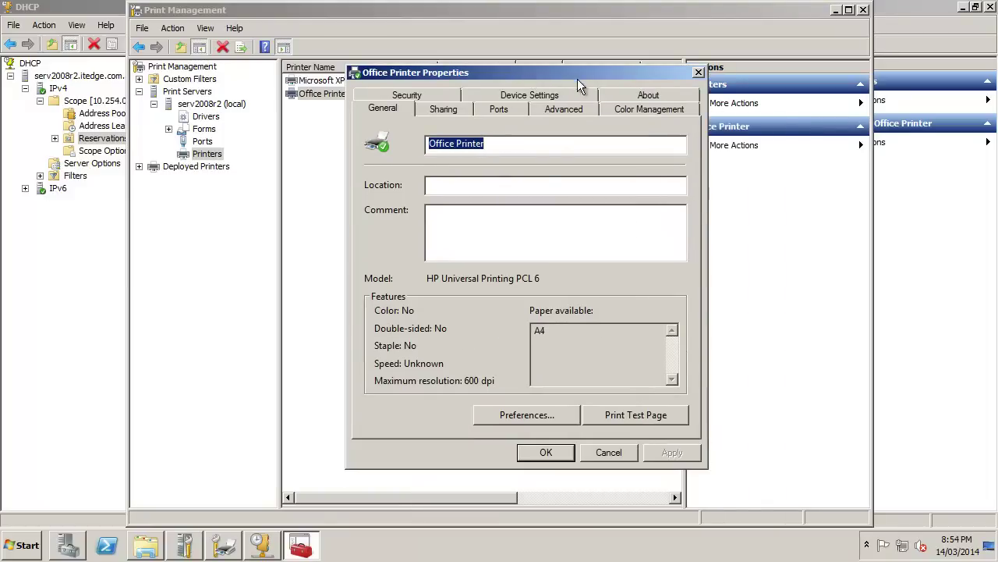
{"action": "left_click", "coordinate": [446, 110]}
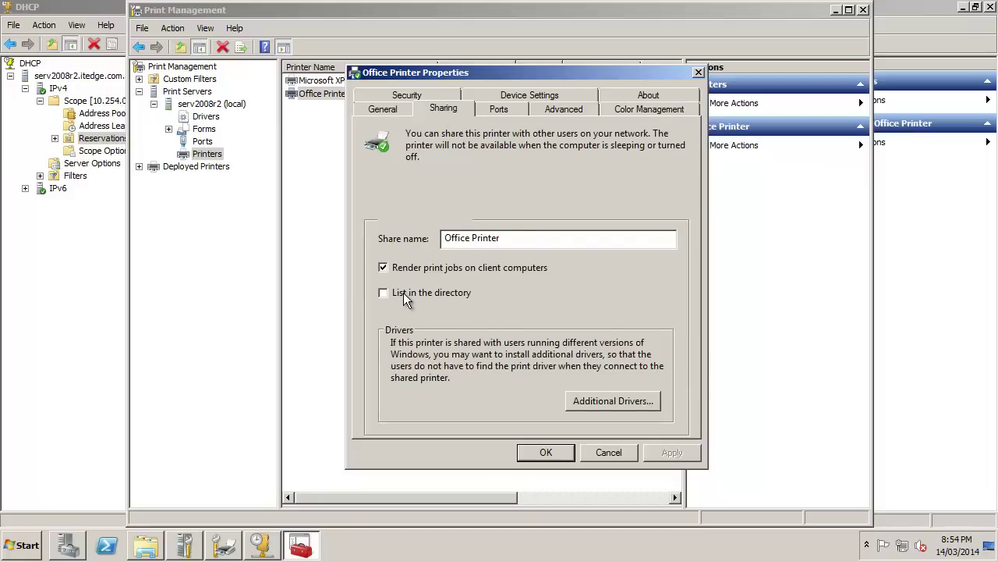
{"action": "left_click", "coordinate": [403, 292]}
{"action": "left_click", "coordinate": [685, 455]}
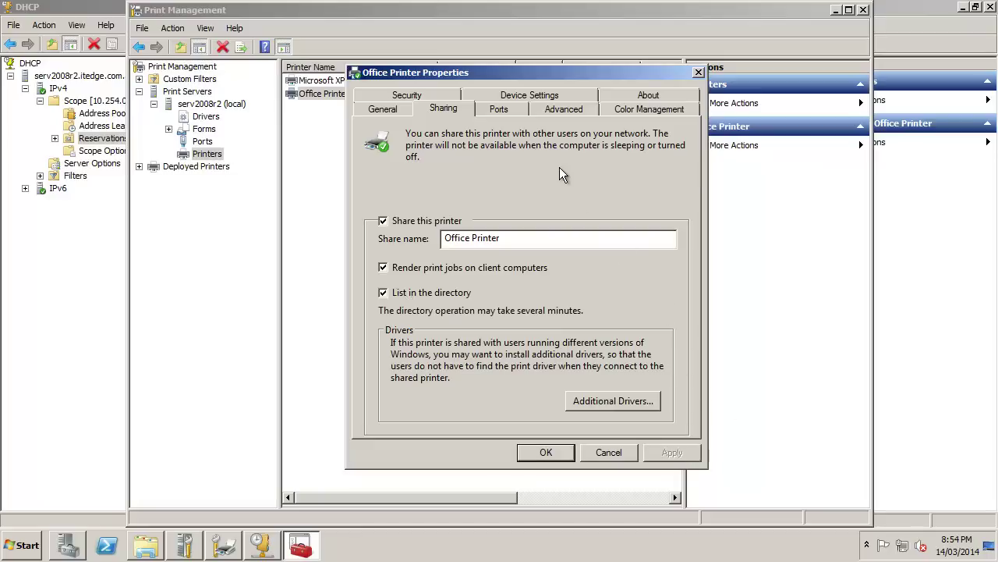
{"action": "left_click", "coordinate": [559, 113]}
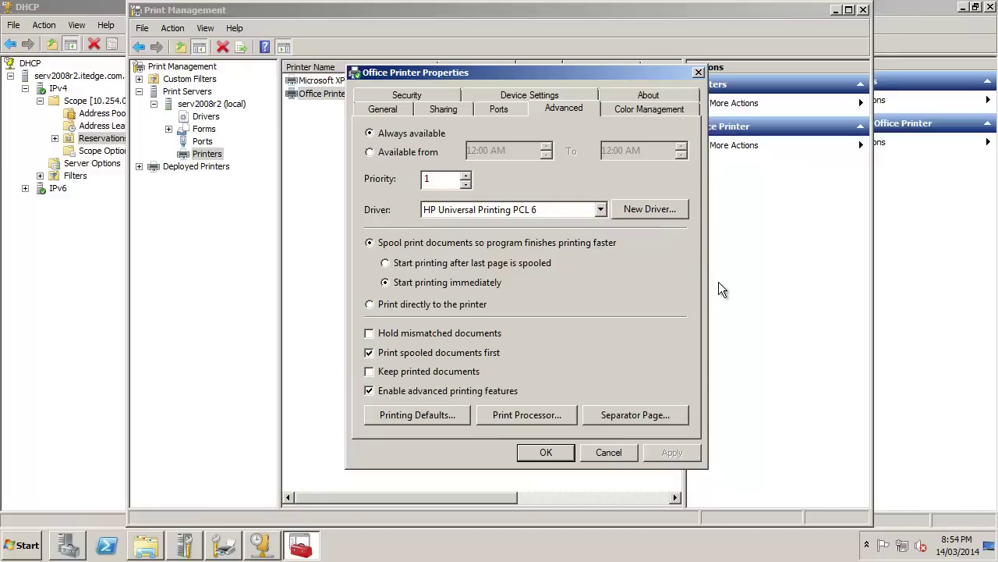
- Review the Printing Defaults tabs (Advanced, Paper/Quality, Effects, Finishing, Services) and cancel without changes
{"action": "left_click", "coordinate": [418, 411]}
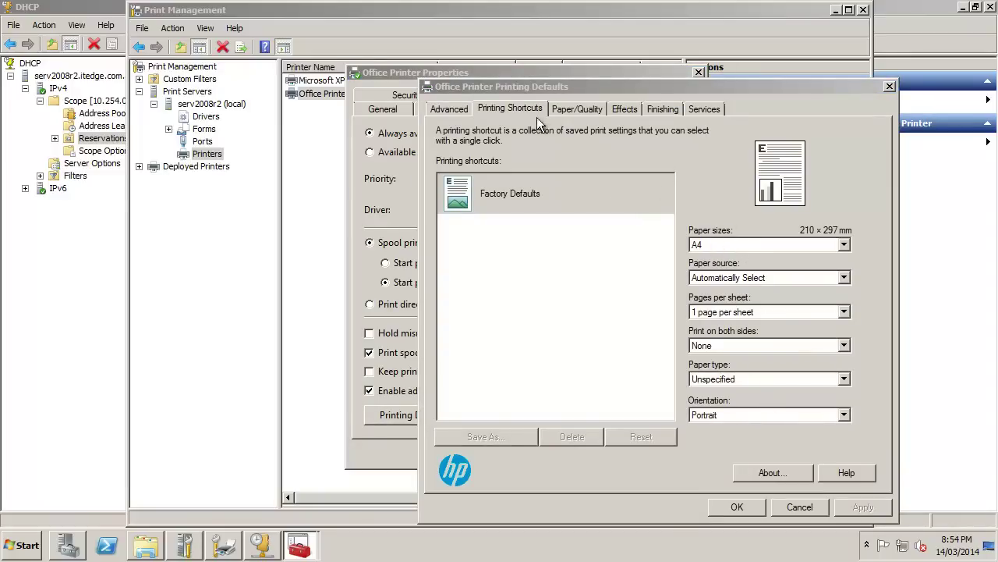
{"action": "left_click", "coordinate": [449, 109]}
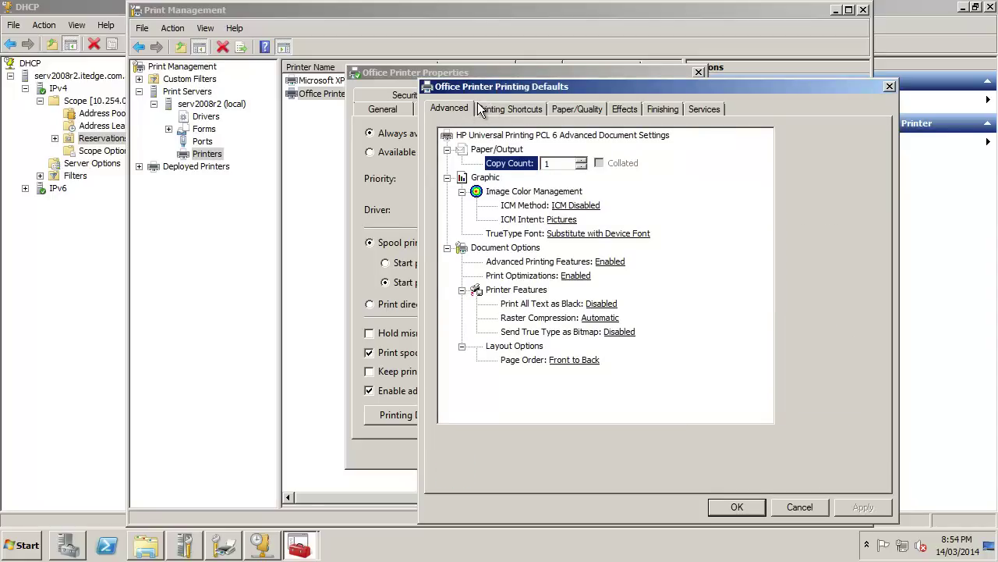
{"action": "left_click", "coordinate": [574, 108]}
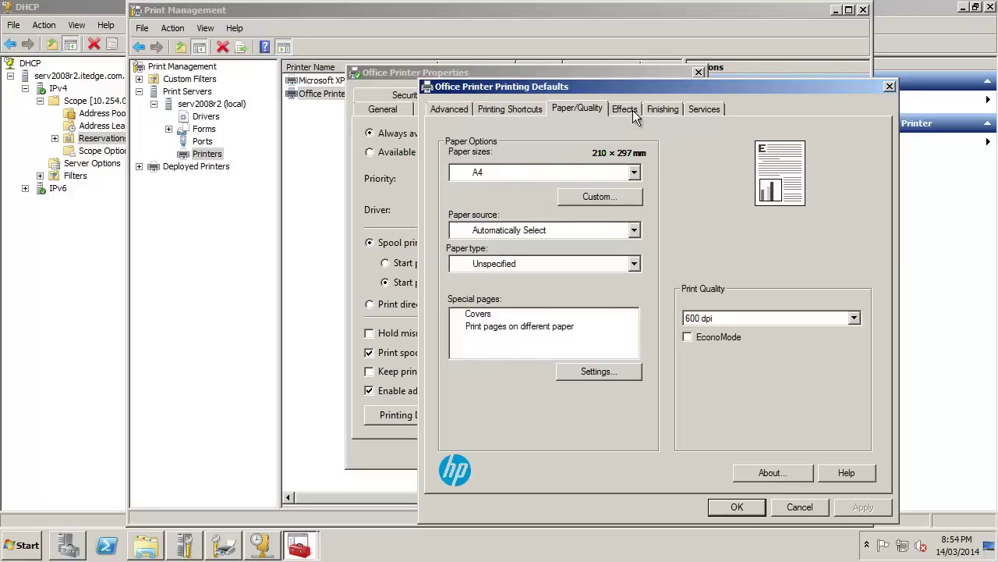
{"action": "left_click", "coordinate": [631, 108]}
{"action": "left_click", "coordinate": [663, 109]}
{"action": "left_click", "coordinate": [705, 108]}
{"action": "left_click", "coordinate": [800, 507]}
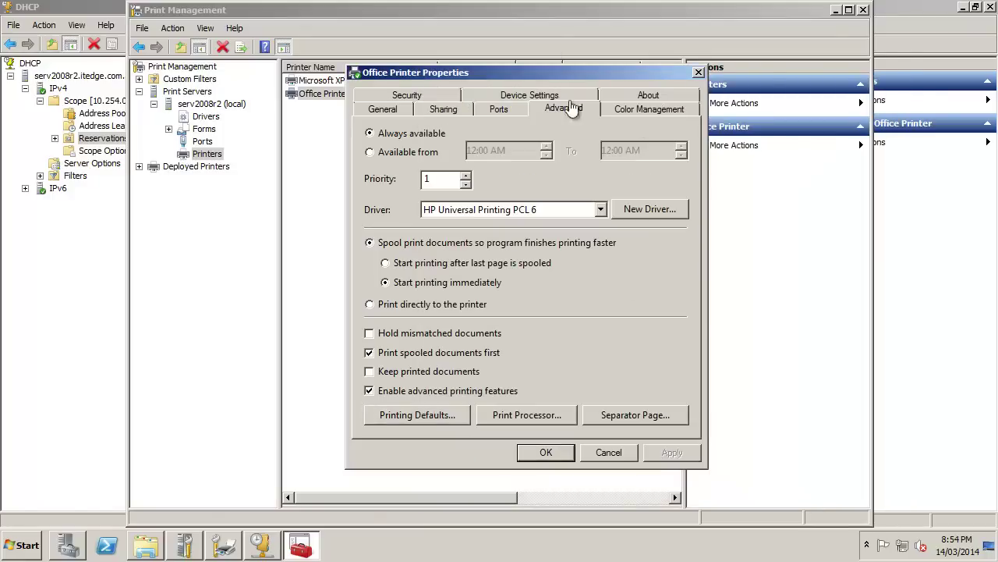
- Review the Color Management, About, Device Settings and Security tabs, then close the properties with OK
{"action": "left_click", "coordinate": [628, 108]}
{"action": "left_click", "coordinate": [630, 94]}
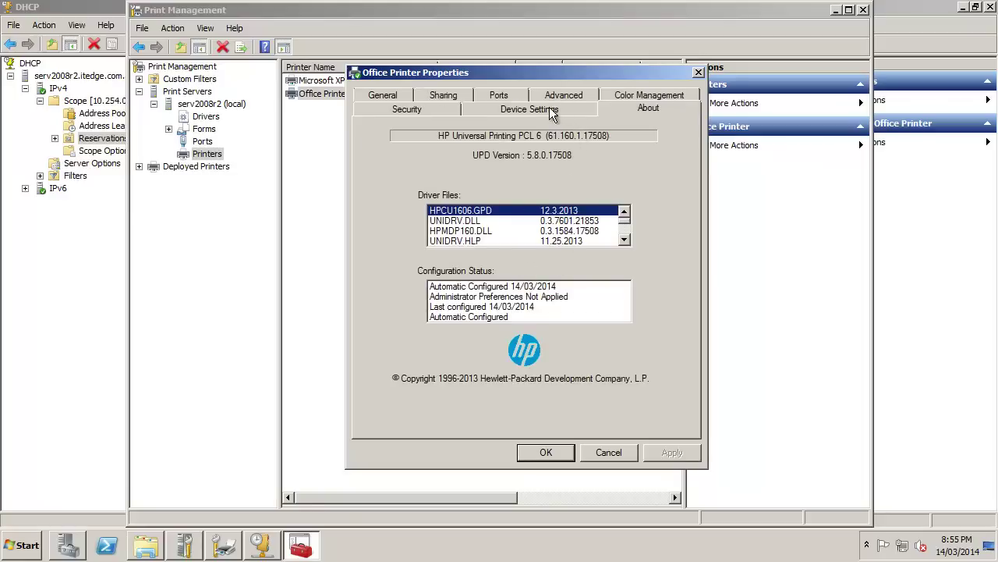
{"action": "left_click", "coordinate": [548, 110]}
{"action": "scroll", "coordinate": [682, 169], "scroll_direction": "down", "scroll_amount": 2}
{"action": "scroll", "coordinate": [681, 169], "scroll_direction": "up", "scroll_amount": 3}
{"action": "left_click", "coordinate": [419, 109]}
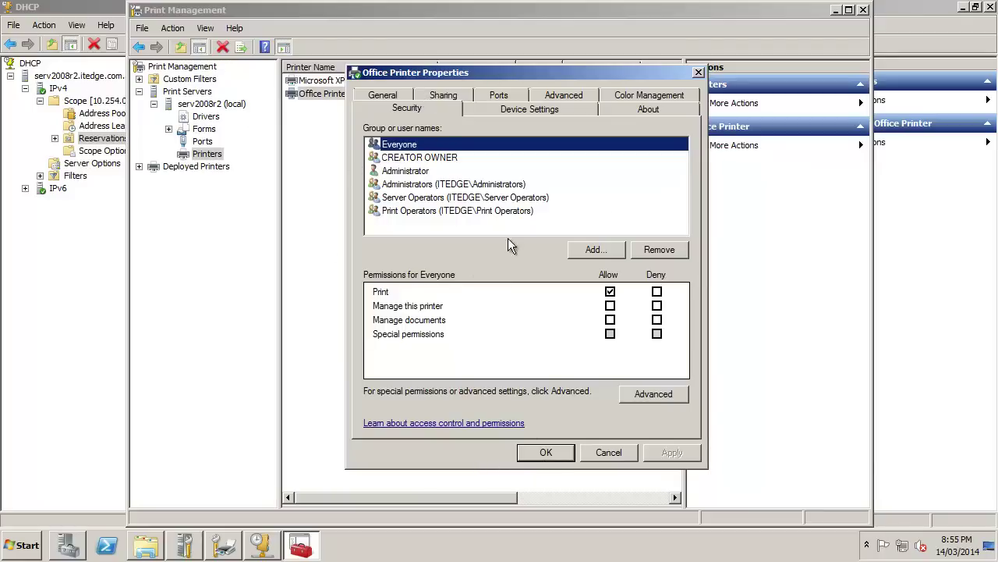
{"action": "left_click", "coordinate": [546, 452]}
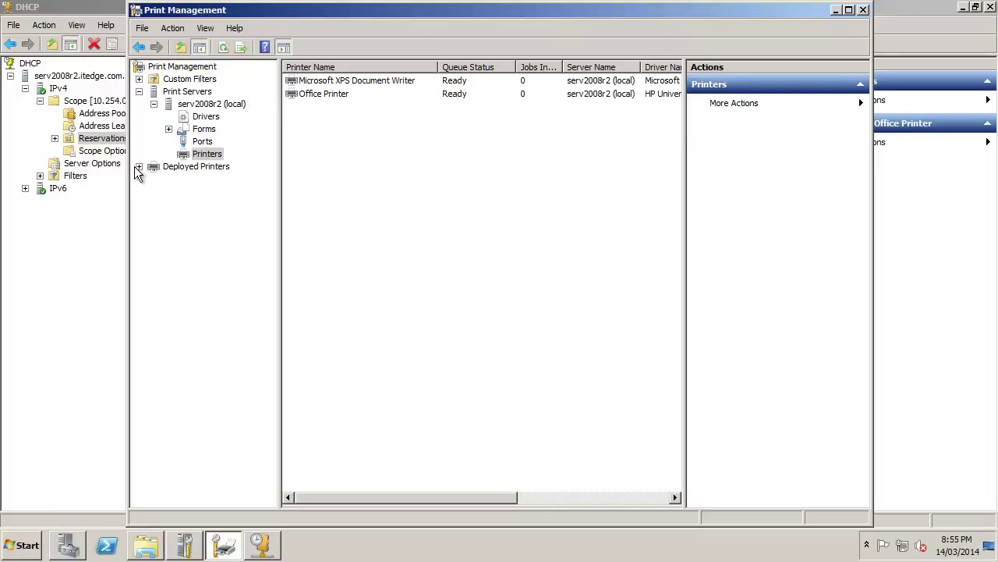
{"action": "left_click", "coordinate": [171, 168]}
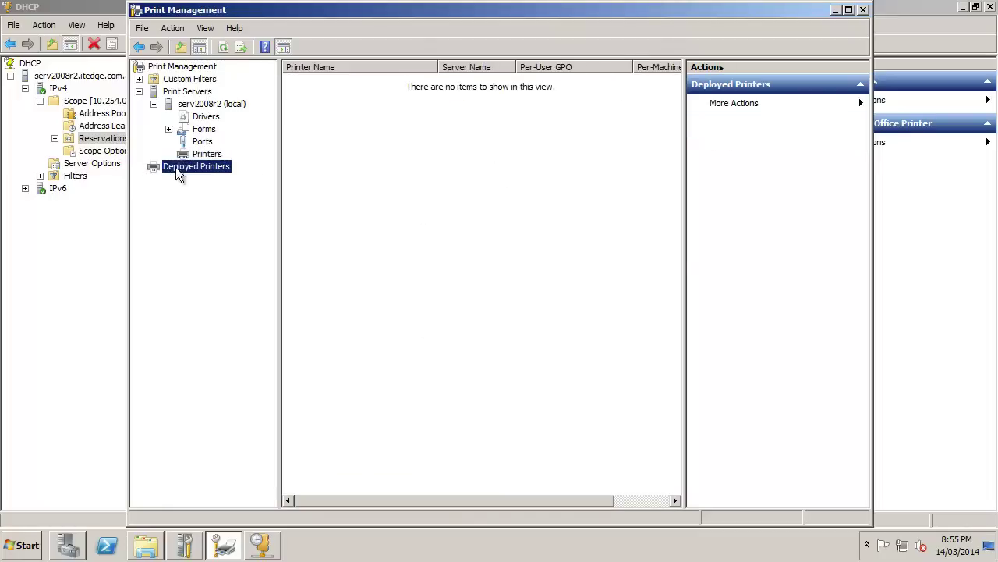
{"action": "left_click", "coordinate": [206, 154]}
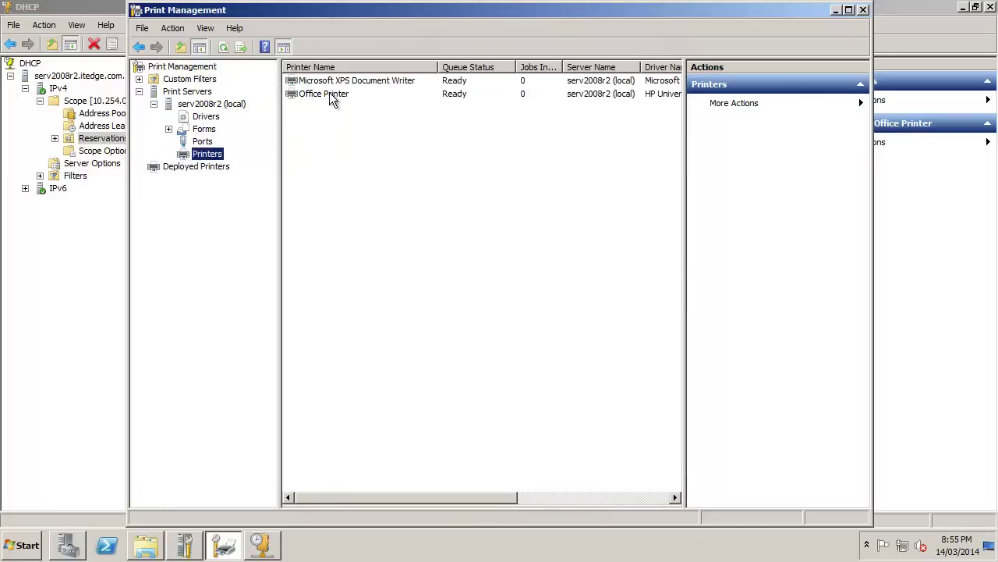
{"action": "right_click", "coordinate": [329, 92]}
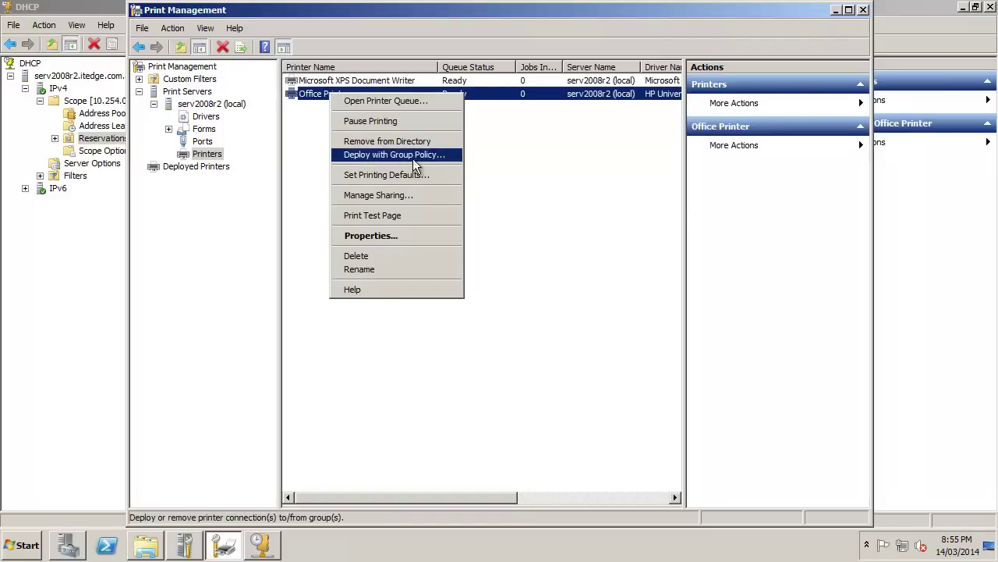
{"action": "left_click", "coordinate": [431, 410]}
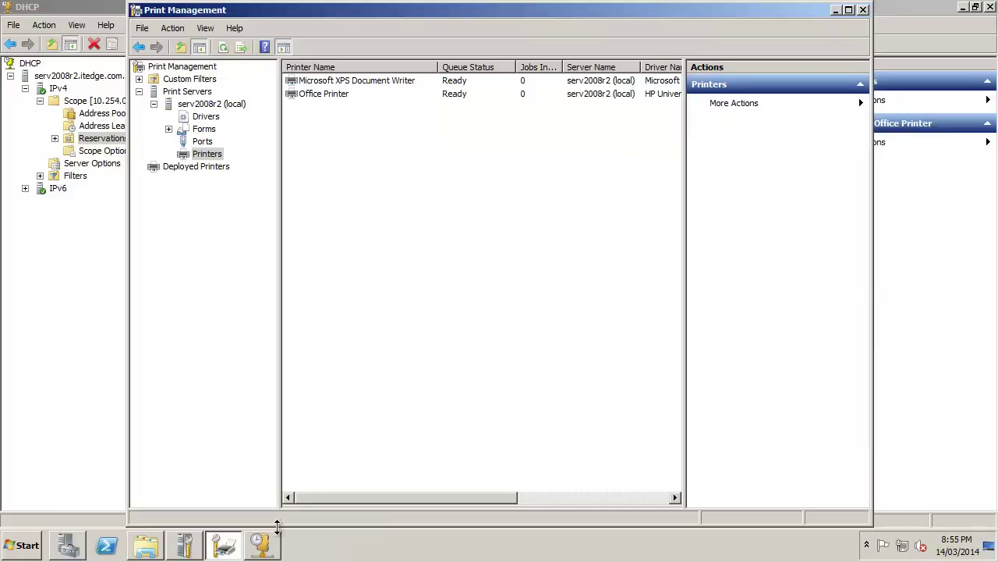
- Launch Group Policy Management from the Start menu and maximize its window
{"action": "left_click", "coordinate": [22, 544]}
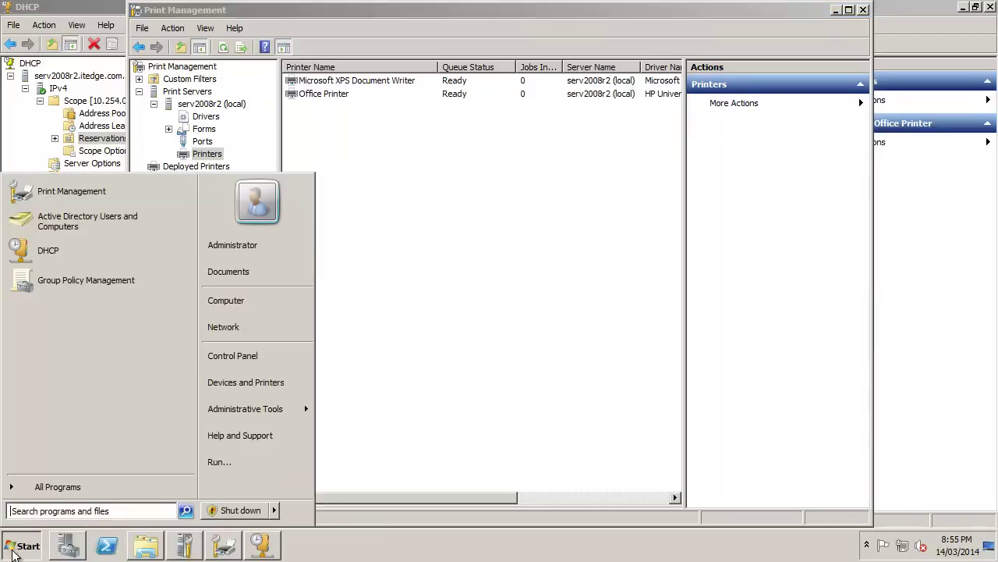
{"action": "left_click", "coordinate": [81, 289]}
{"action": "double_click", "coordinate": [515, 115]}
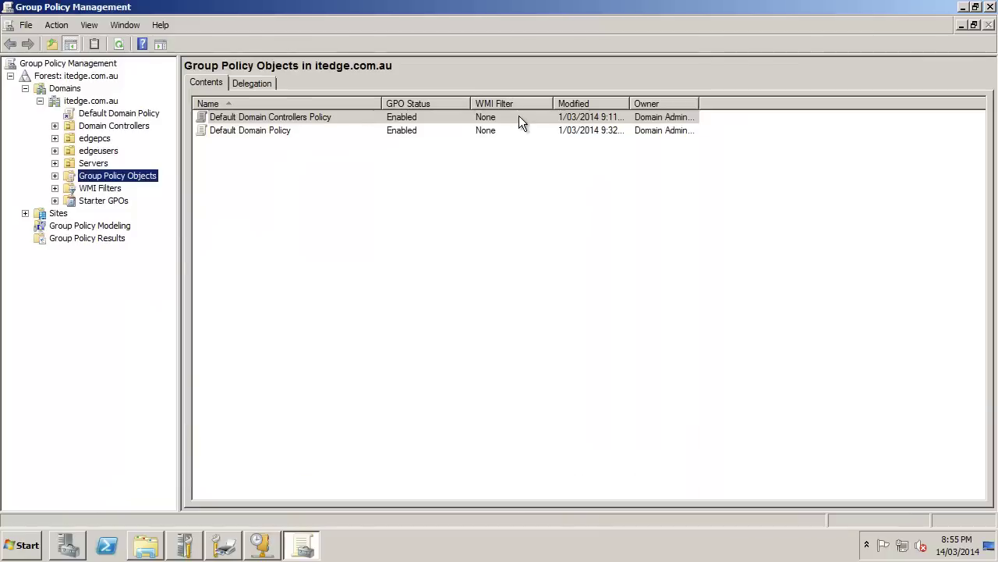
- Select the edgepcs OU to see that it has no linked policies
{"action": "left_click", "coordinate": [22, 545]}
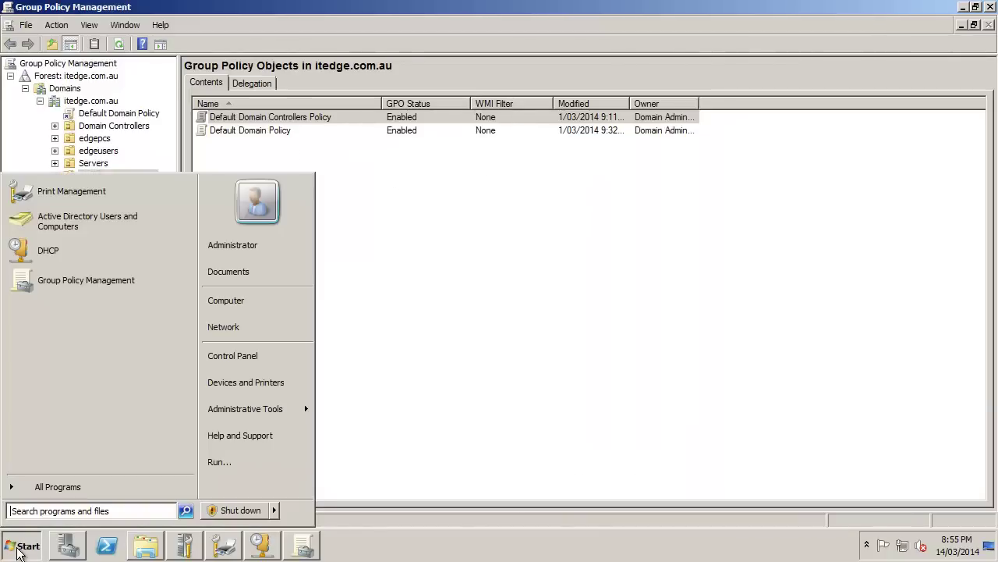
{"action": "left_click", "coordinate": [52, 485]}
{"action": "left_click", "coordinate": [87, 226]}
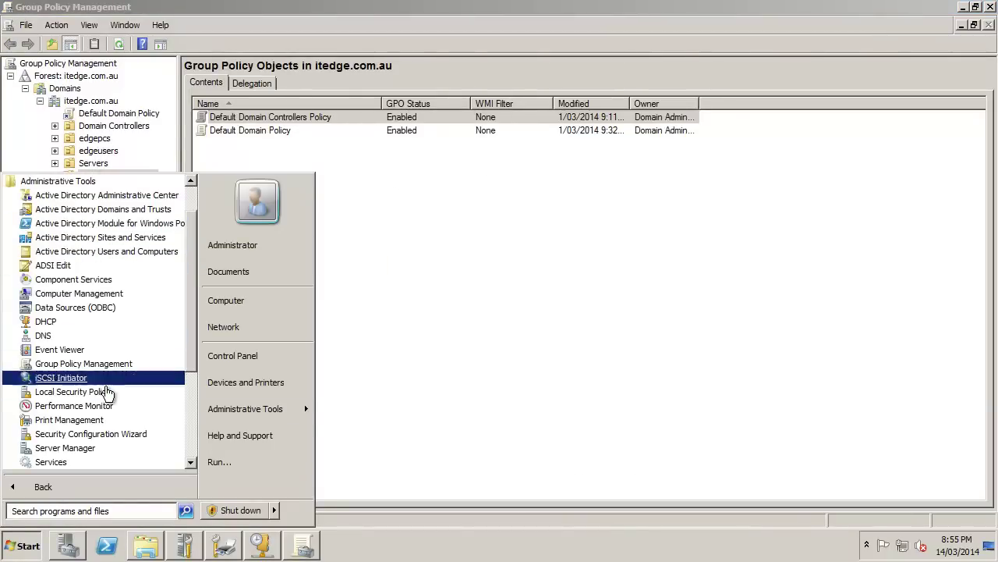
{"action": "left_click", "coordinate": [664, 288]}
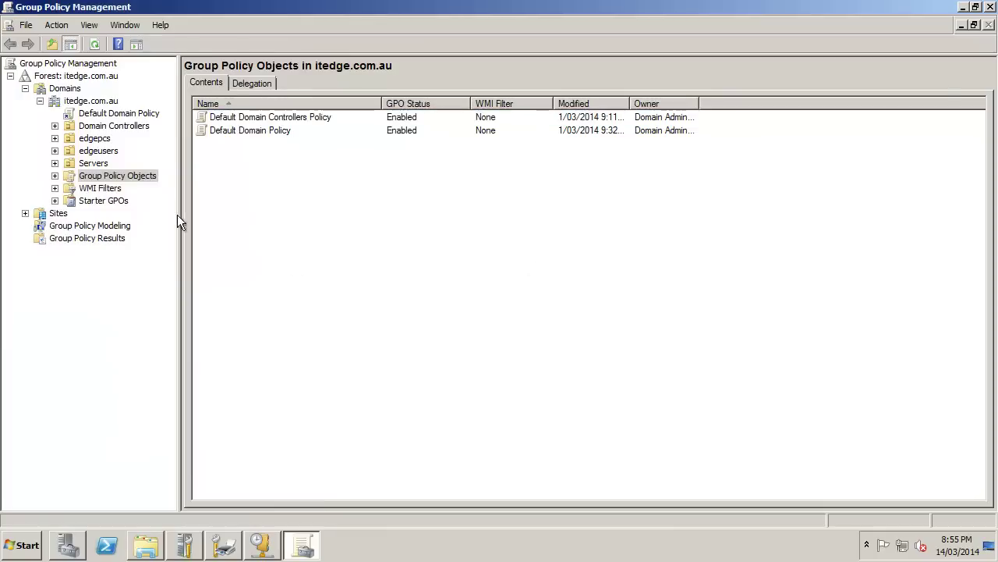
{"action": "left_click", "coordinate": [98, 141]}
{"action": "left_click", "coordinate": [56, 139]}
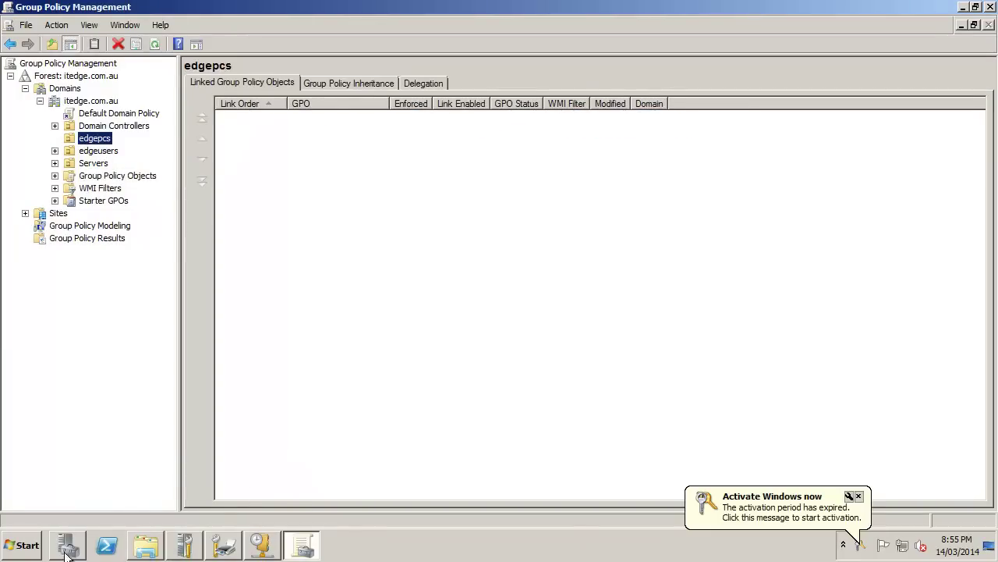
- Browse the Start menu to All Programs > Administrative Tools
{"action": "left_click", "coordinate": [28, 545]}
{"action": "left_click", "coordinate": [61, 491]}
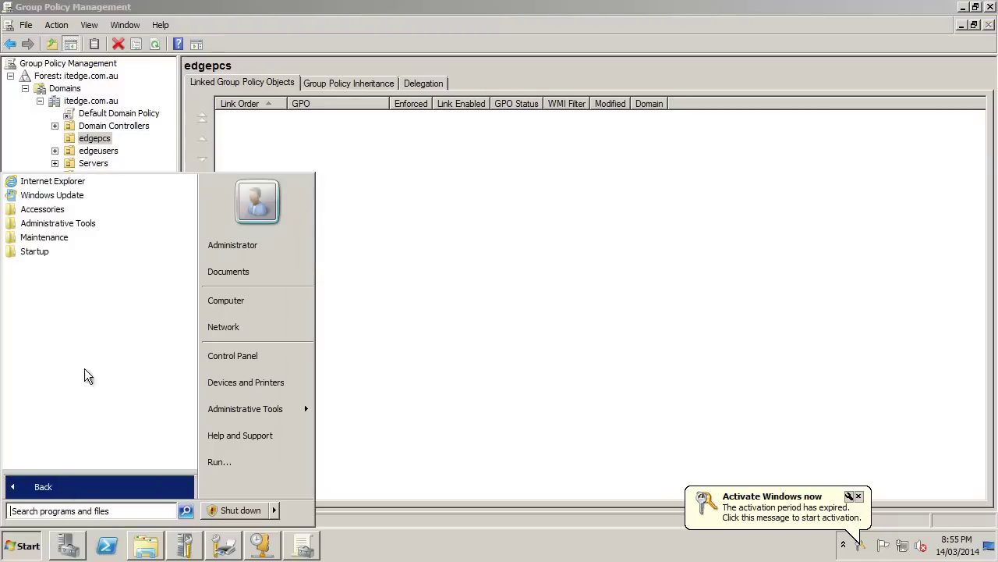
{"action": "left_click", "coordinate": [62, 222]}
{"action": "scroll", "coordinate": [66, 234], "scroll_direction": "up", "scroll_amount": 1}
- Confirm in Active Directory Users and Computers that edgepcs holds ITEDGE-PC1, then return to Group Policy Management
{"action": "left_click", "coordinate": [109, 293]}
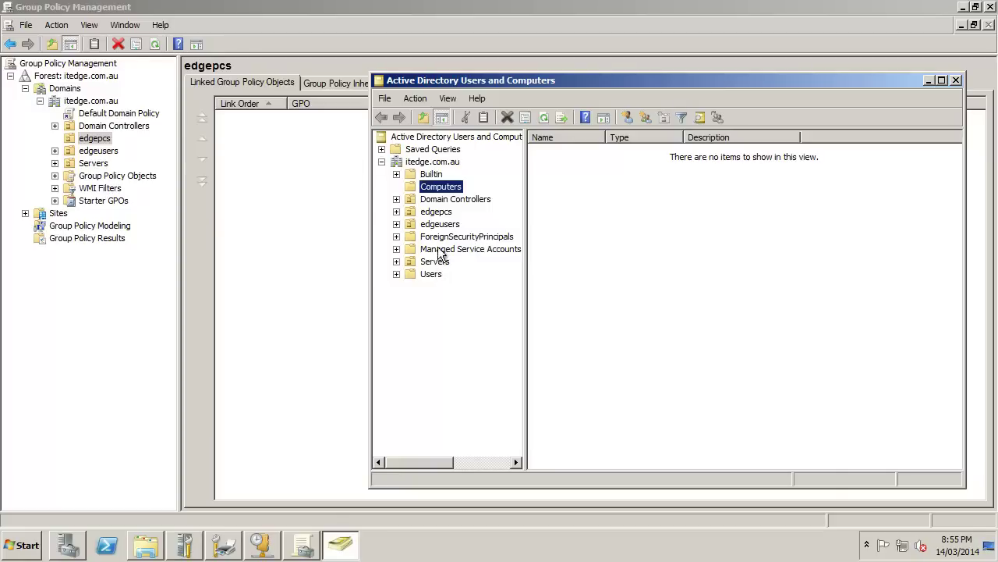
{"action": "left_click", "coordinate": [440, 225]}
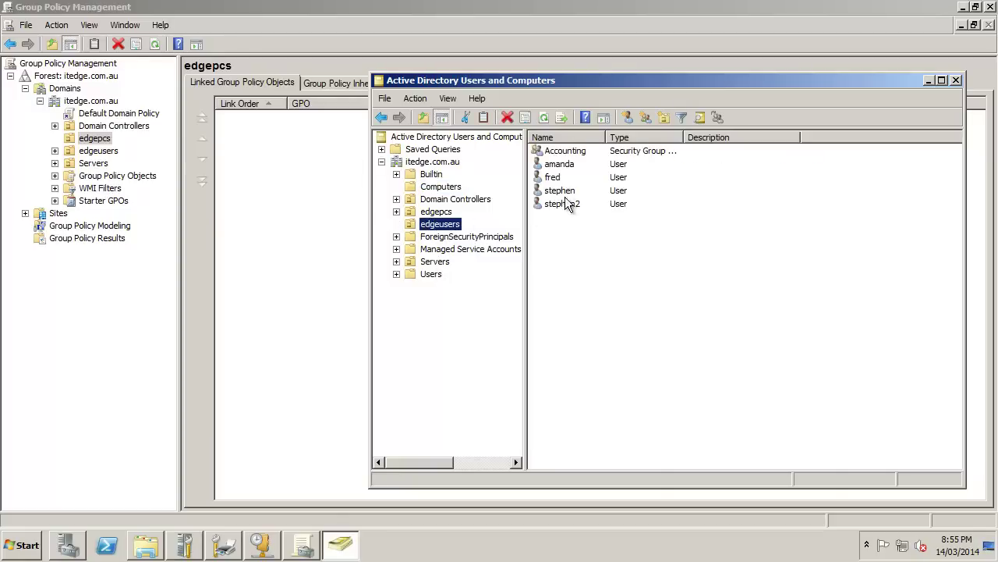
{"action": "left_click", "coordinate": [439, 213]}
{"action": "left_click", "coordinate": [556, 151]}
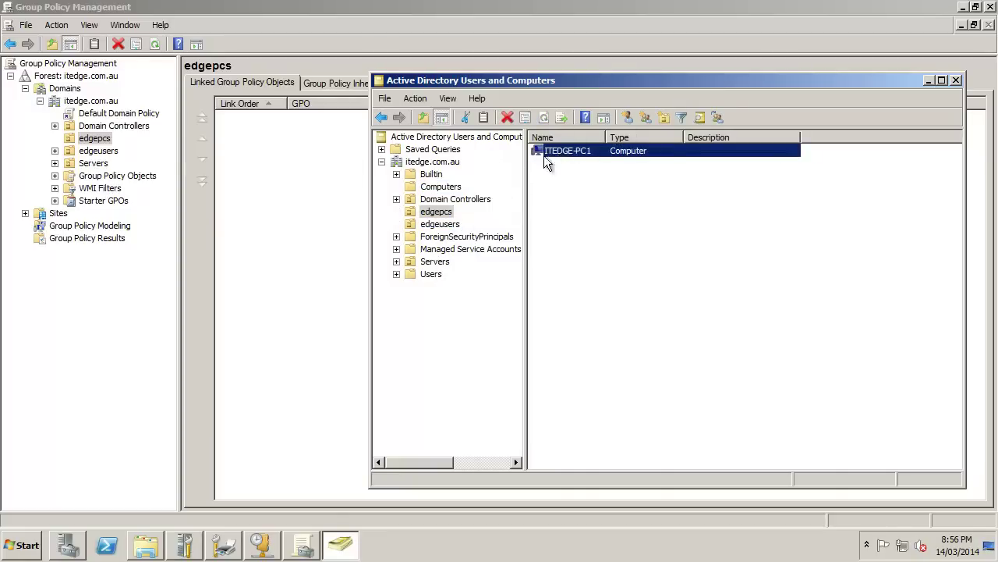
{"action": "left_click", "coordinate": [434, 214]}
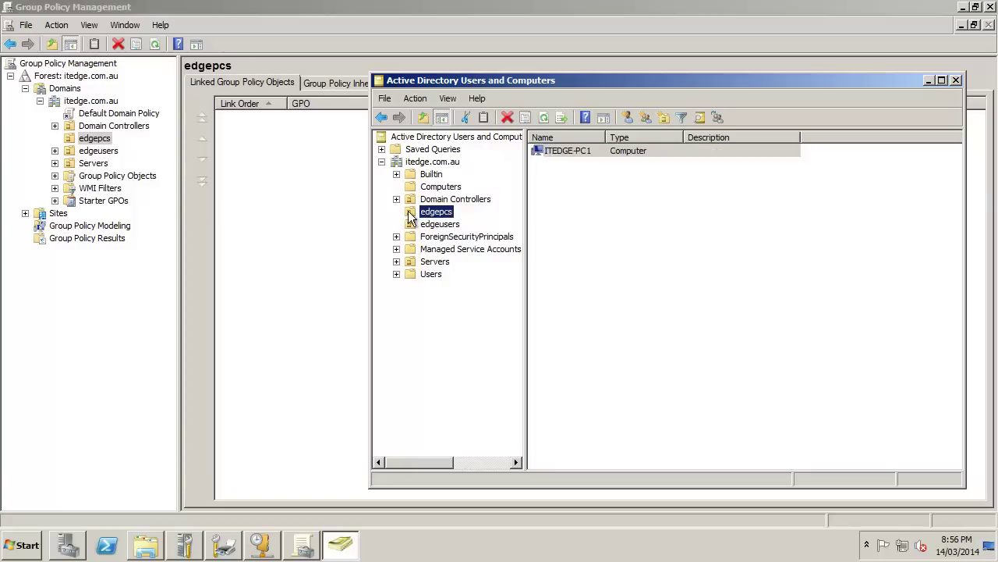
{"action": "left_click", "coordinate": [95, 145]}
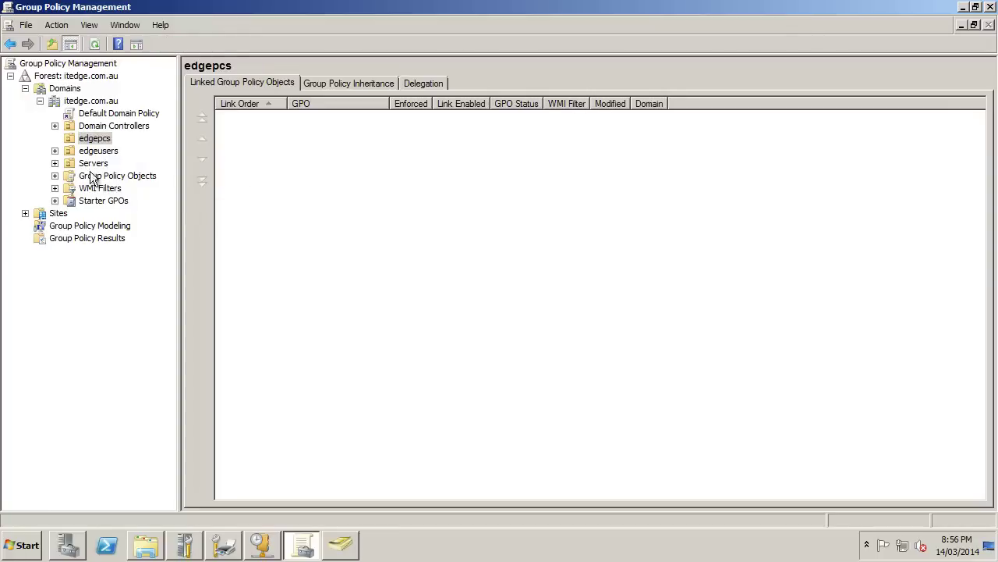
- Create a new GPO named 'office printer' under Group Policy Objects
{"action": "right_click", "coordinate": [88, 136]}
{"action": "left_click", "coordinate": [102, 176]}
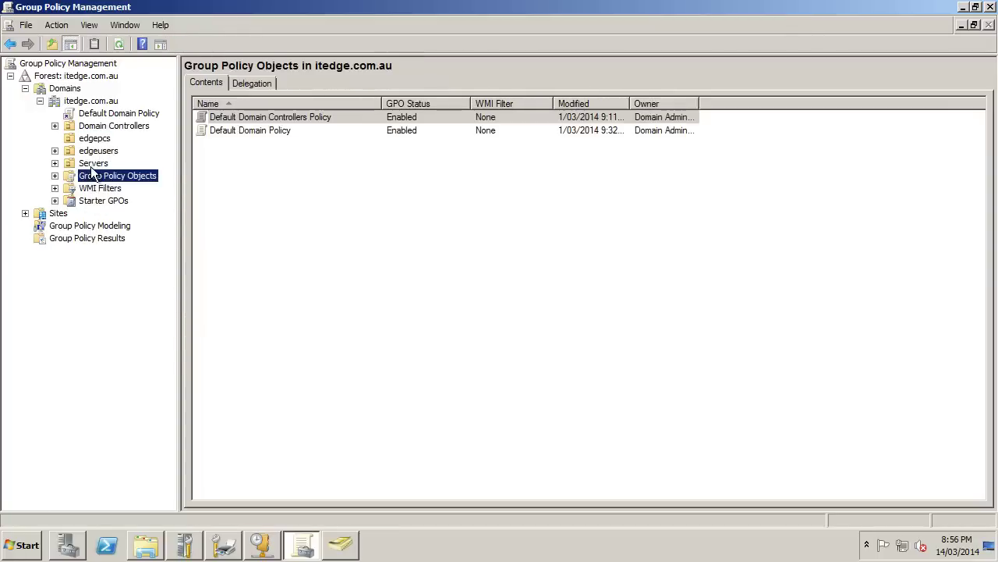
{"action": "right_click", "coordinate": [208, 181]}
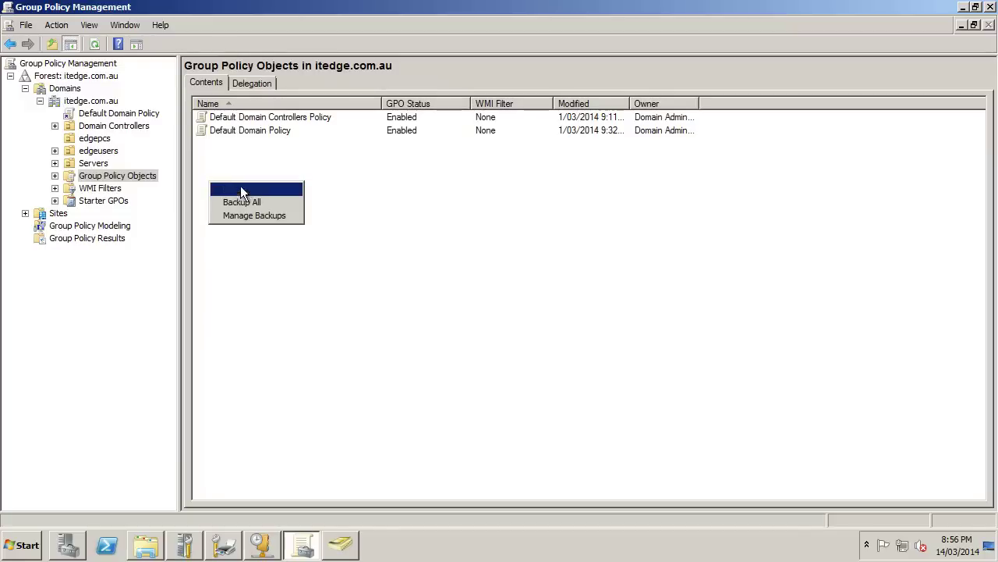
{"action": "type", "text": "o"}
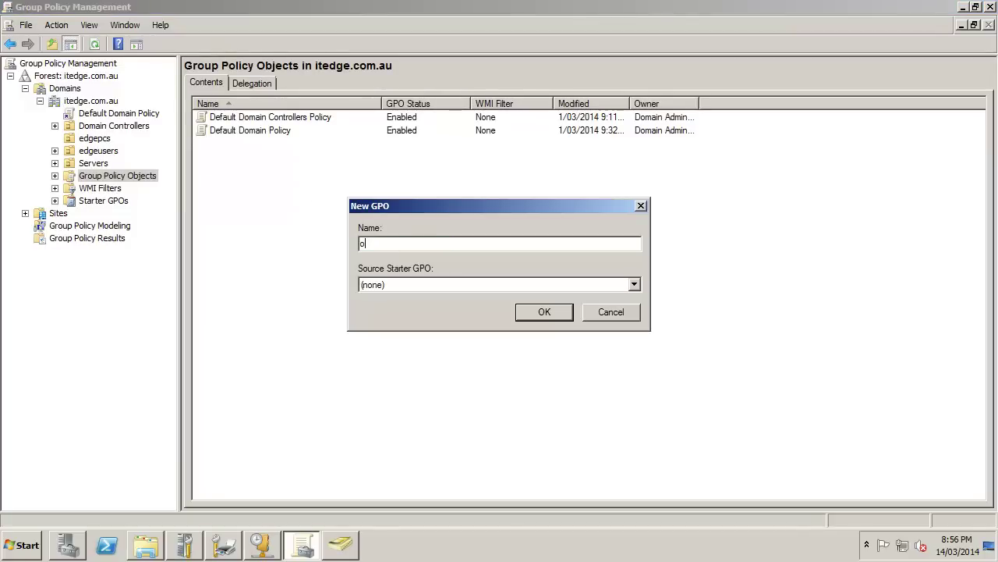
{"action": "type", "text": "ffice printer"}
{"action": "left_click", "coordinate": [547, 310]}
- Link the existing 'office printer' GPO to the edgepcs OU
{"action": "right_click", "coordinate": [109, 139]}
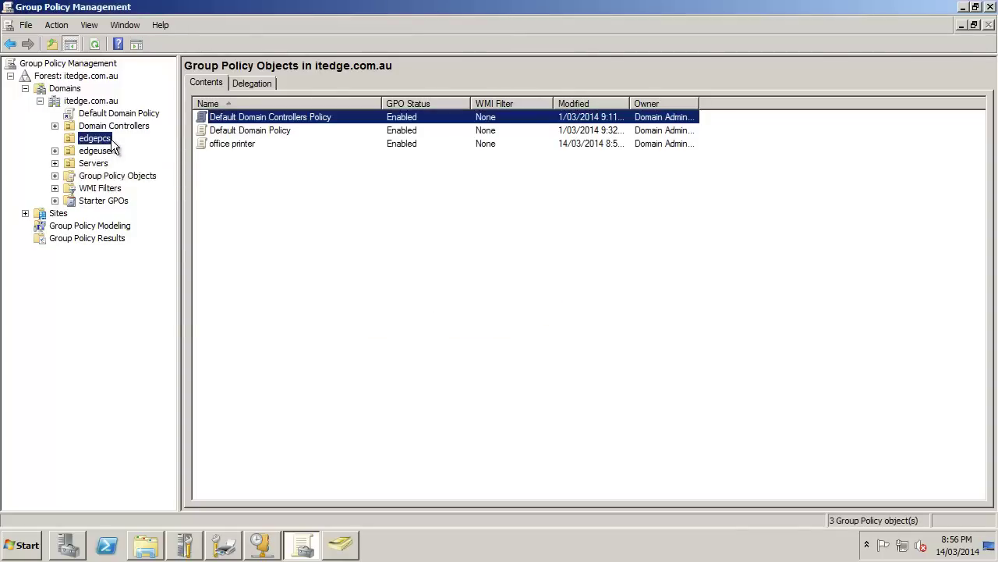
{"action": "left_click", "coordinate": [164, 160]}
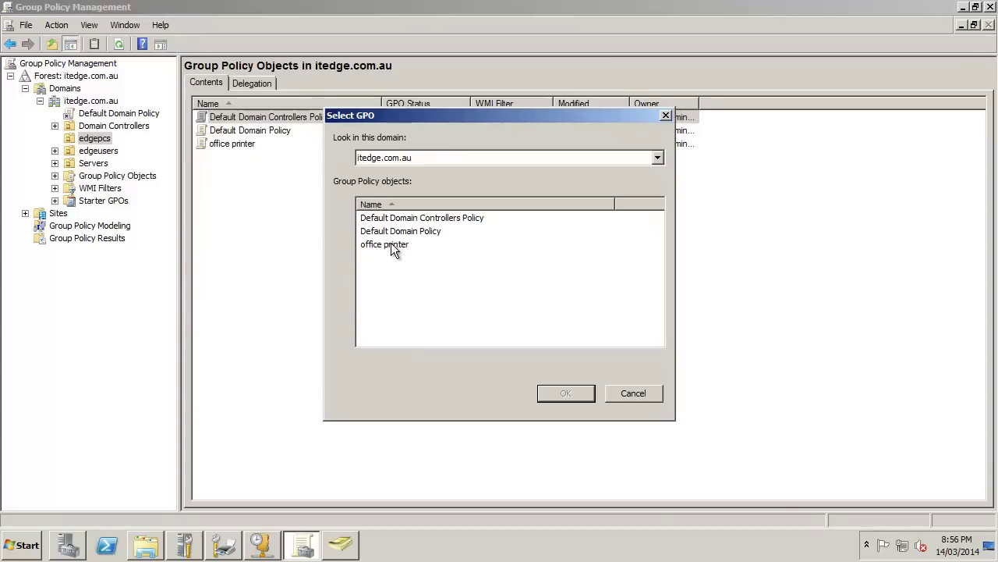
{"action": "double_click", "coordinate": [387, 244]}
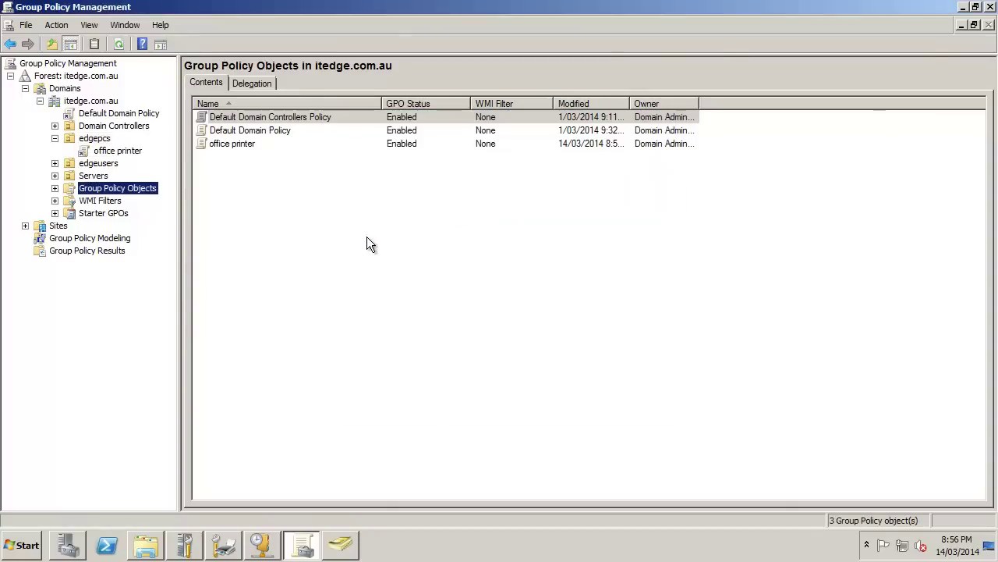
{"action": "left_click", "coordinate": [97, 140]}
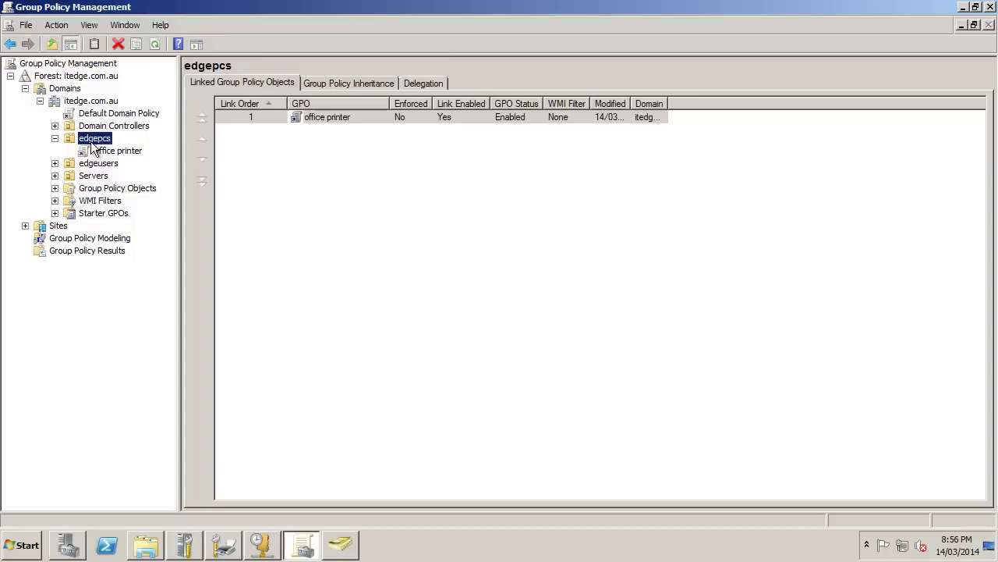
- Open the linked 'office printer' GPO in the policy editor, then close the editor
{"action": "left_click", "coordinate": [113, 152]}
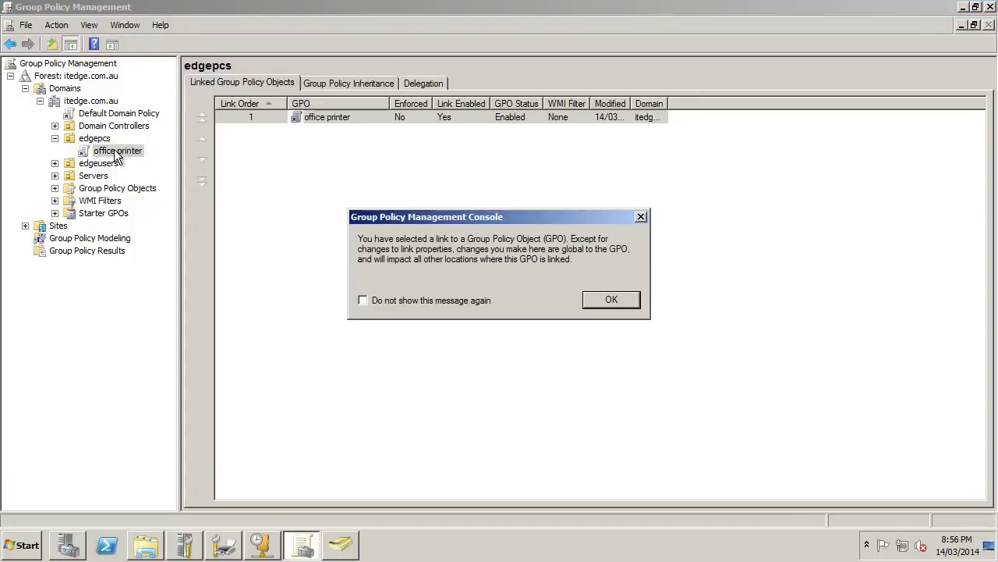
{"action": "left_click", "coordinate": [601, 300]}
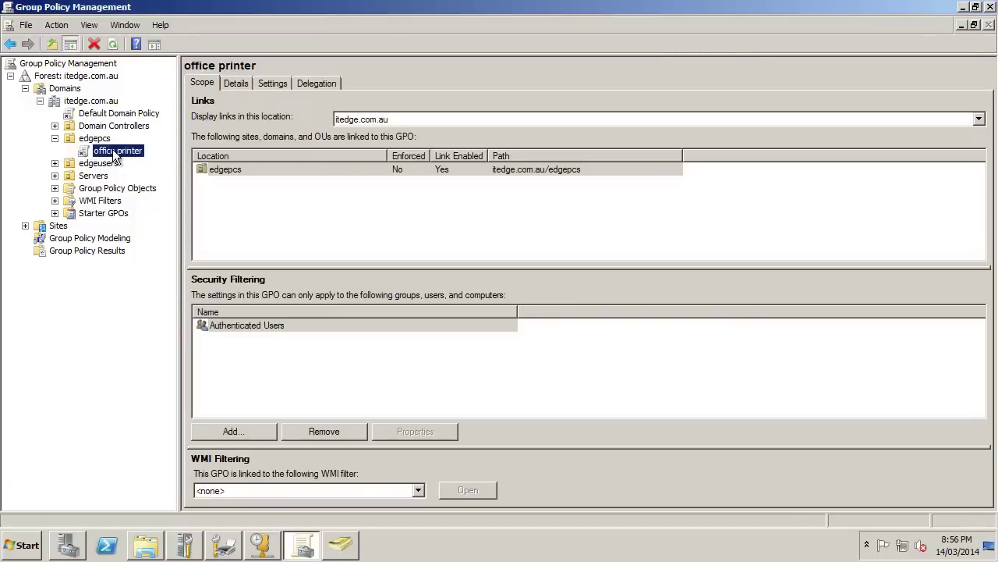
{"action": "right_click", "coordinate": [115, 153]}
{"action": "left_click", "coordinate": [203, 156]}
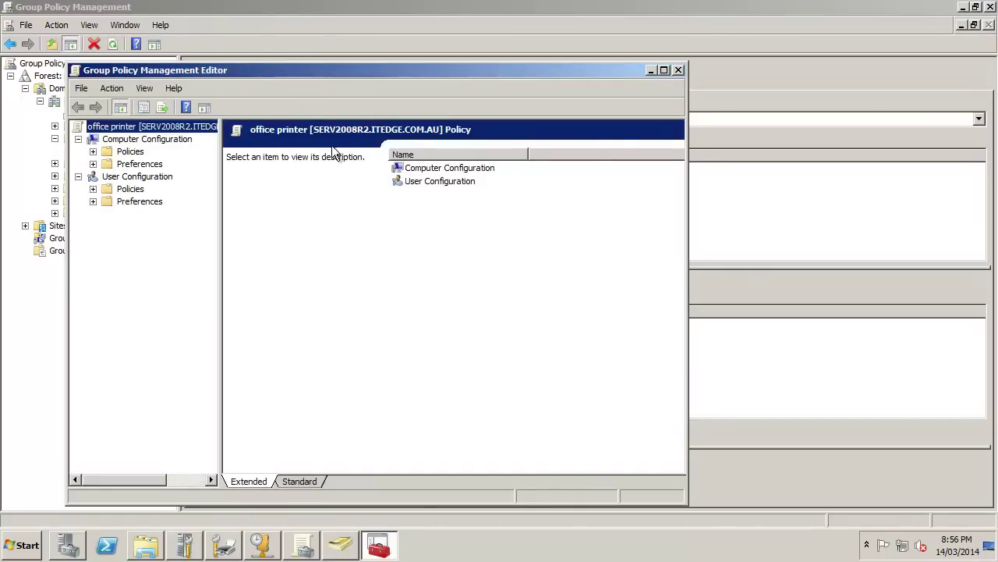
{"action": "left_click", "coordinate": [679, 70]}
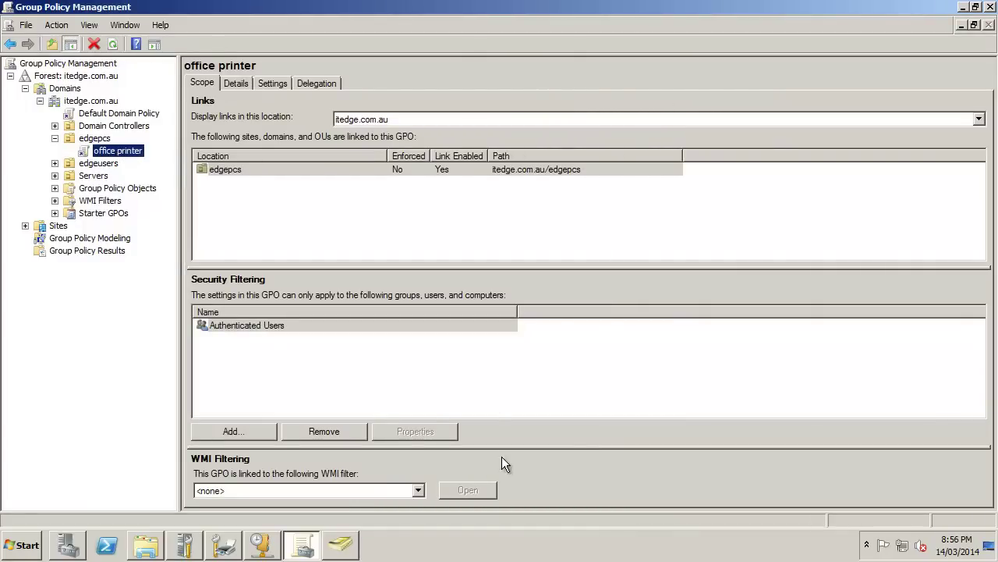
- Start deploying Office Printer with Group Policy, choosing the office printer GPO under edgepcs
{"action": "left_click", "coordinate": [964, 7]}
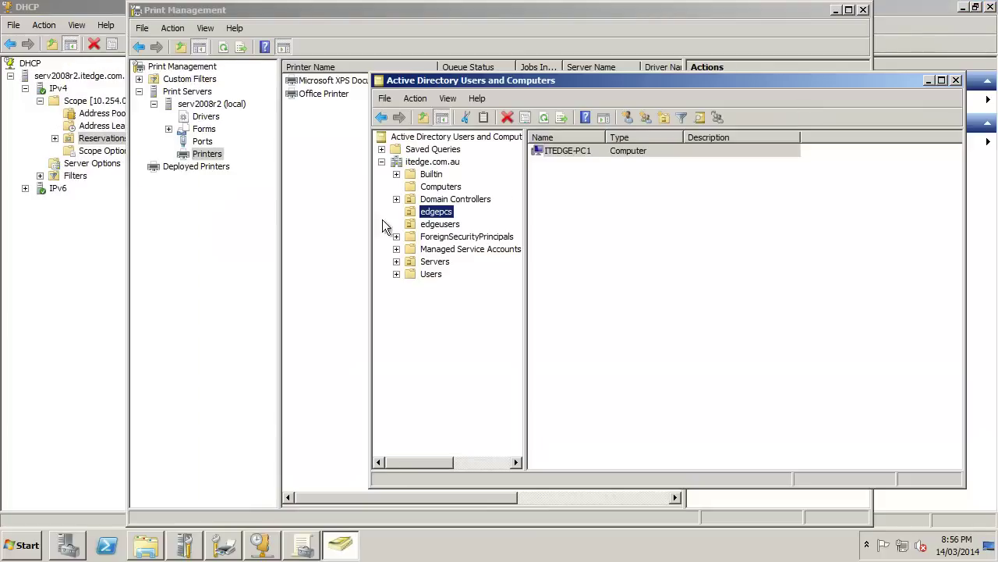
{"action": "left_click", "coordinate": [319, 166]}
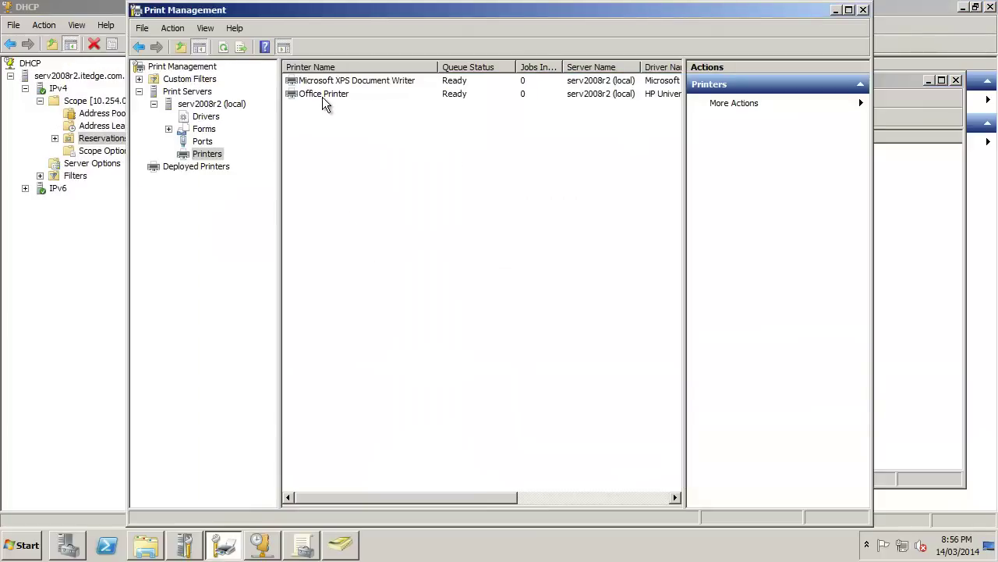
{"action": "right_click", "coordinate": [325, 95]}
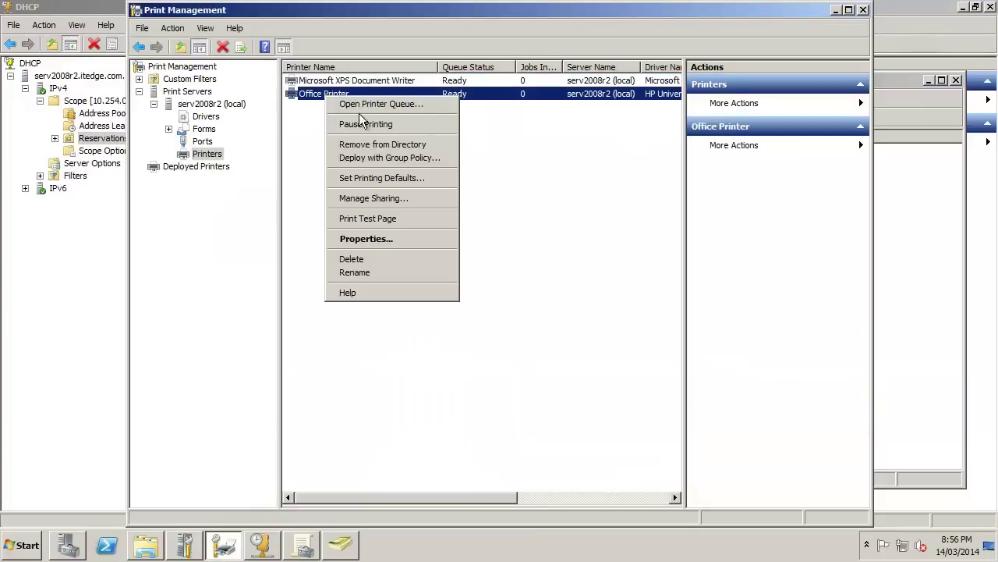
{"action": "left_click", "coordinate": [361, 159]}
{"action": "left_click", "coordinate": [723, 204]}
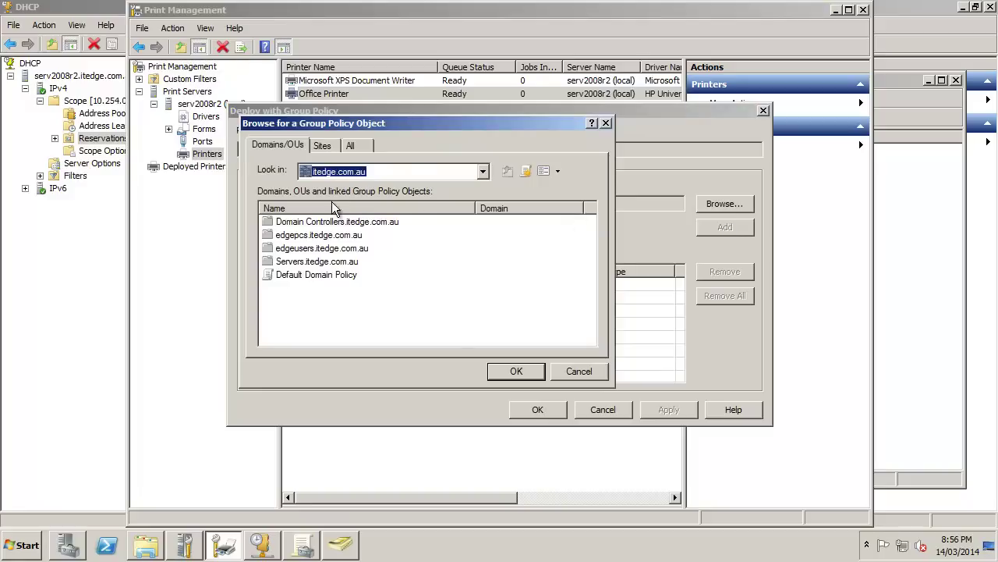
{"action": "left_click", "coordinate": [348, 237]}
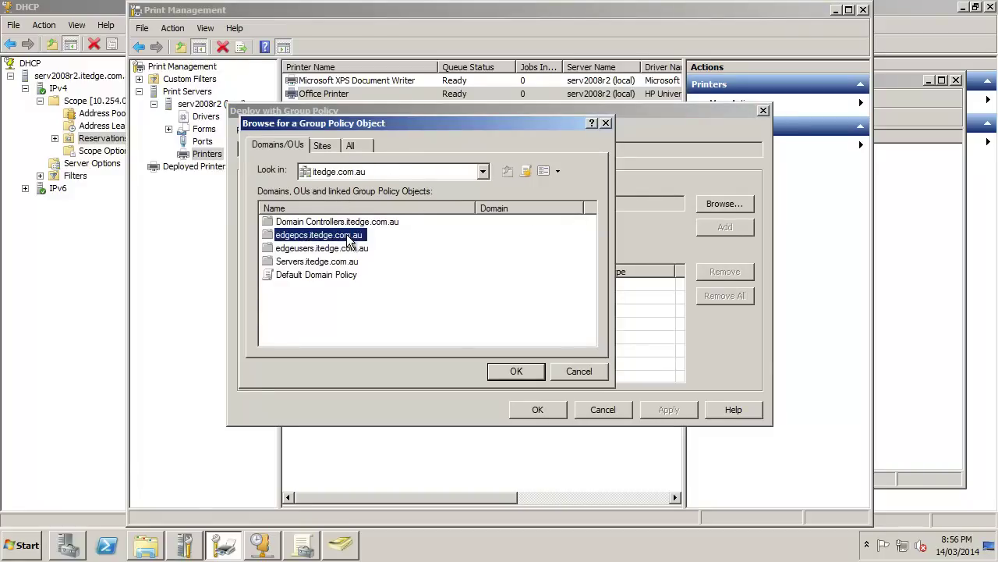
{"action": "double_click", "coordinate": [348, 237]}
{"action": "double_click", "coordinate": [294, 222]}
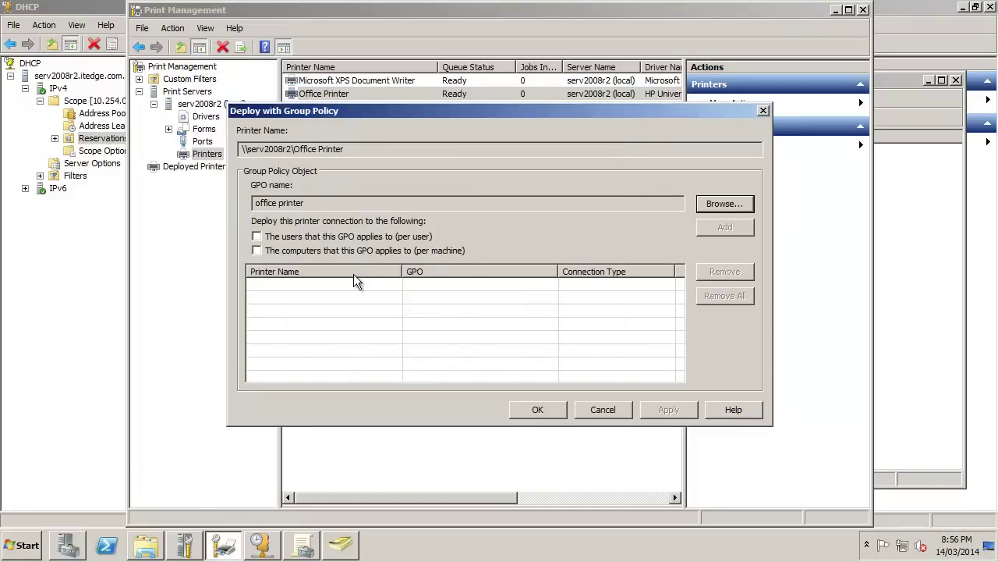
- Deploy it per machine only, add the entry to the list and apply it
{"action": "left_click", "coordinate": [360, 251]}
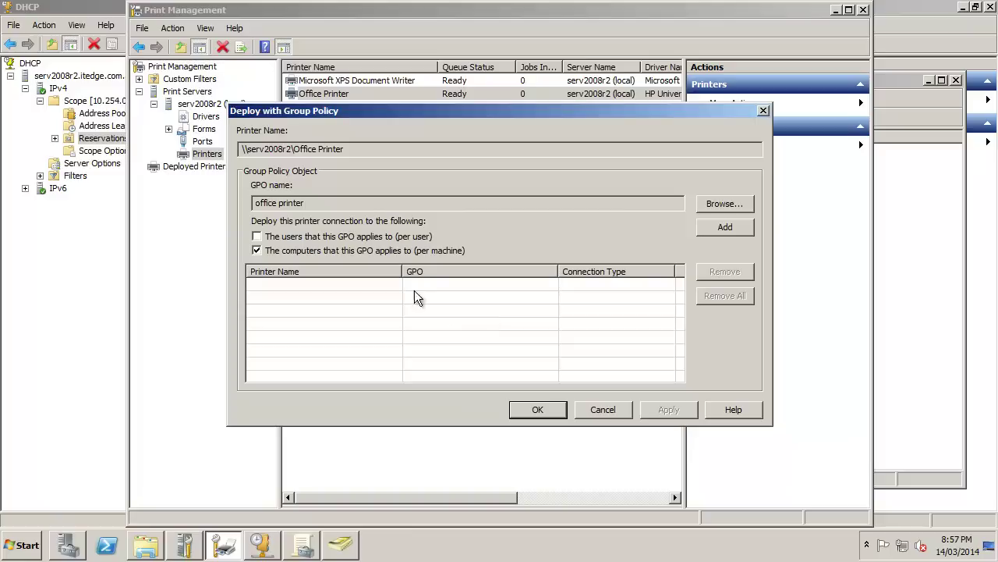
{"action": "left_click", "coordinate": [395, 234]}
{"action": "left_click", "coordinate": [352, 238]}
{"action": "left_click", "coordinate": [725, 227]}
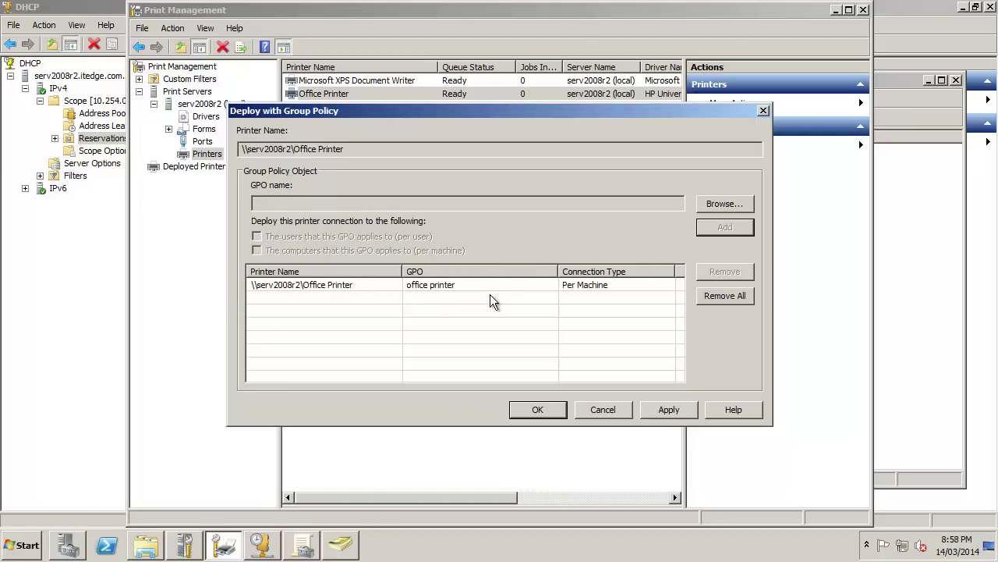
{"action": "left_click", "coordinate": [683, 409]}
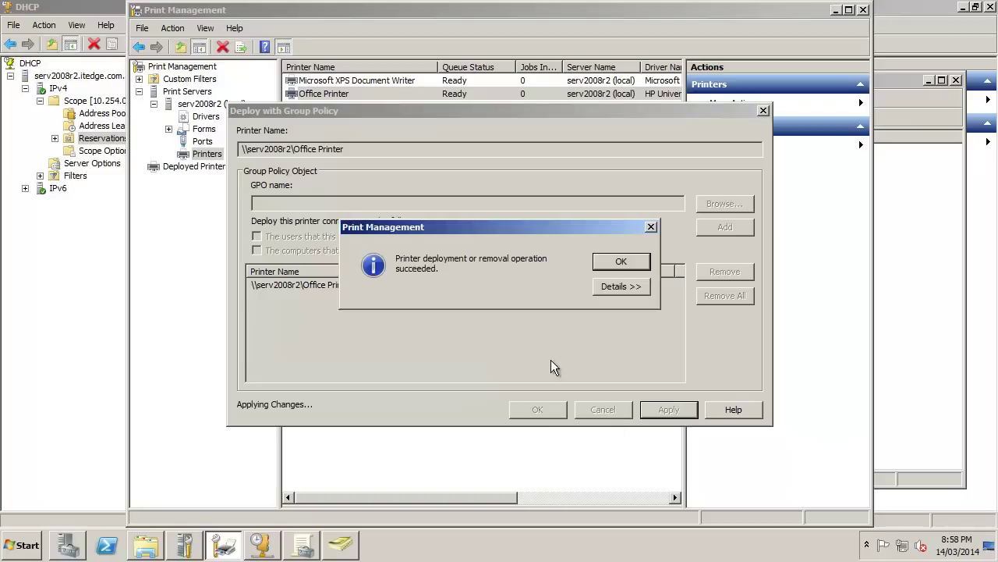
{"action": "left_click", "coordinate": [616, 261]}
{"action": "left_click", "coordinate": [538, 410]}
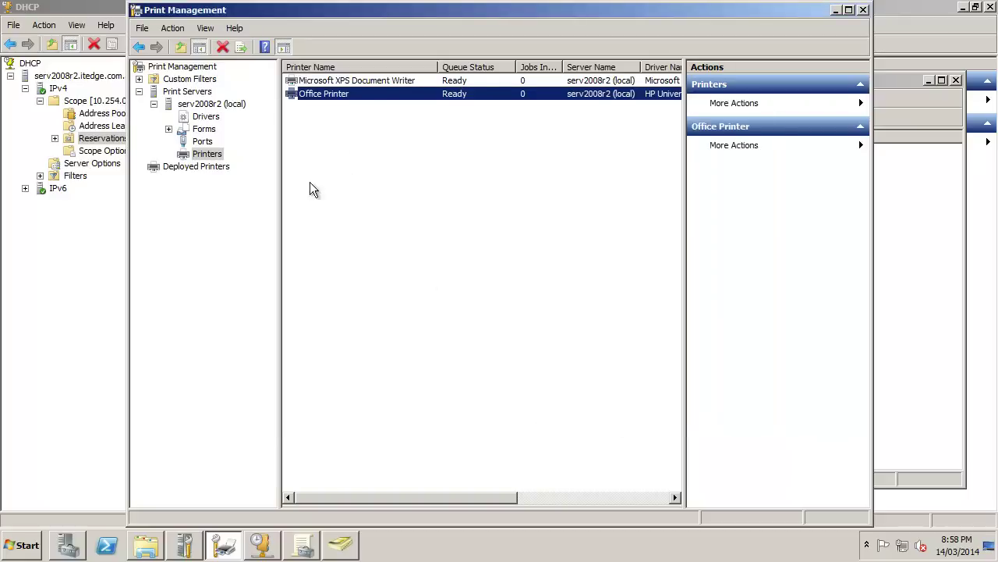
- Confirm Office Printer under Deployed Printers and review its per-machine deployment entry without changes
{"action": "left_click", "coordinate": [195, 166]}
{"action": "left_click", "coordinate": [326, 83]}
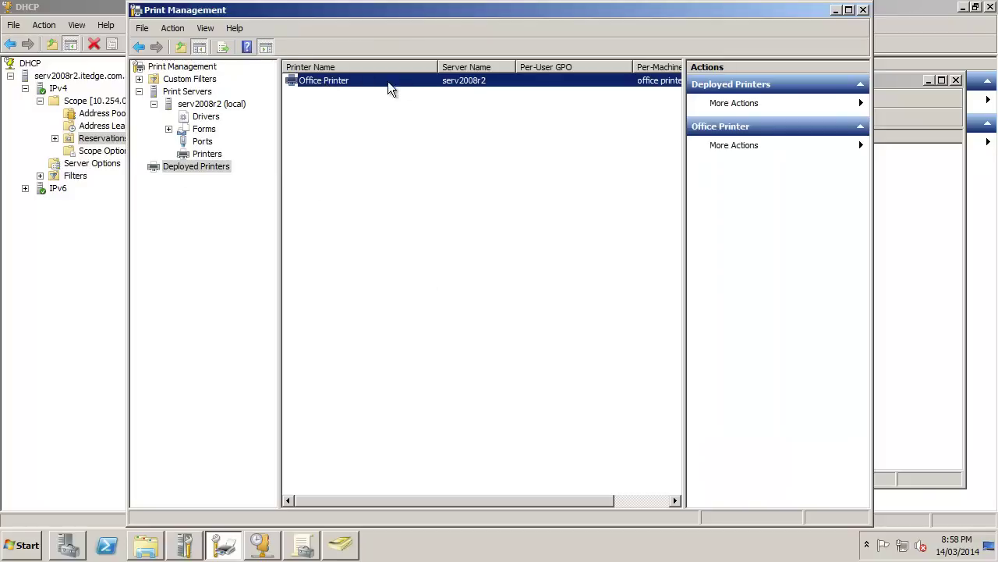
{"action": "left_click", "coordinate": [210, 154]}
{"action": "right_click", "coordinate": [325, 95]}
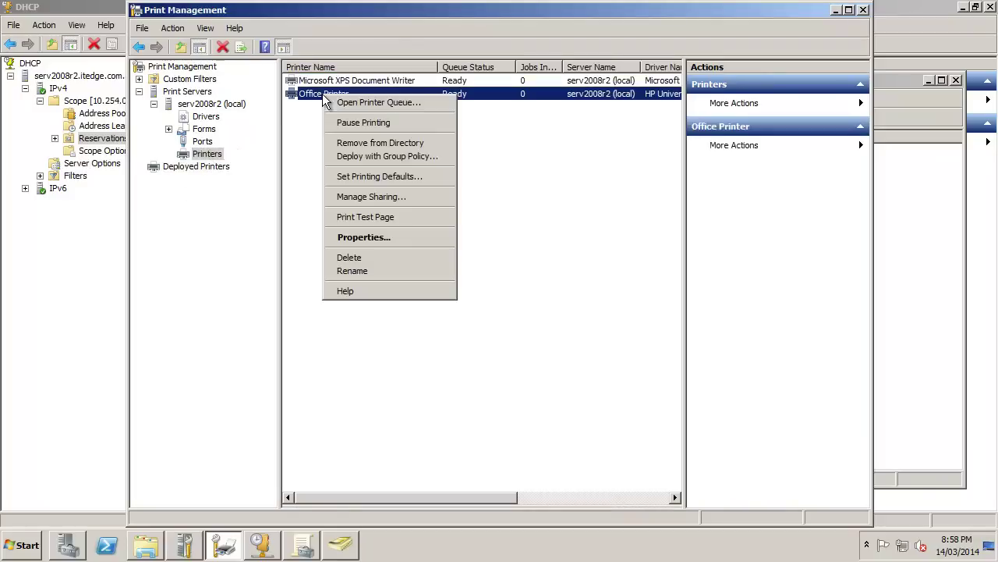
{"action": "left_click", "coordinate": [381, 156]}
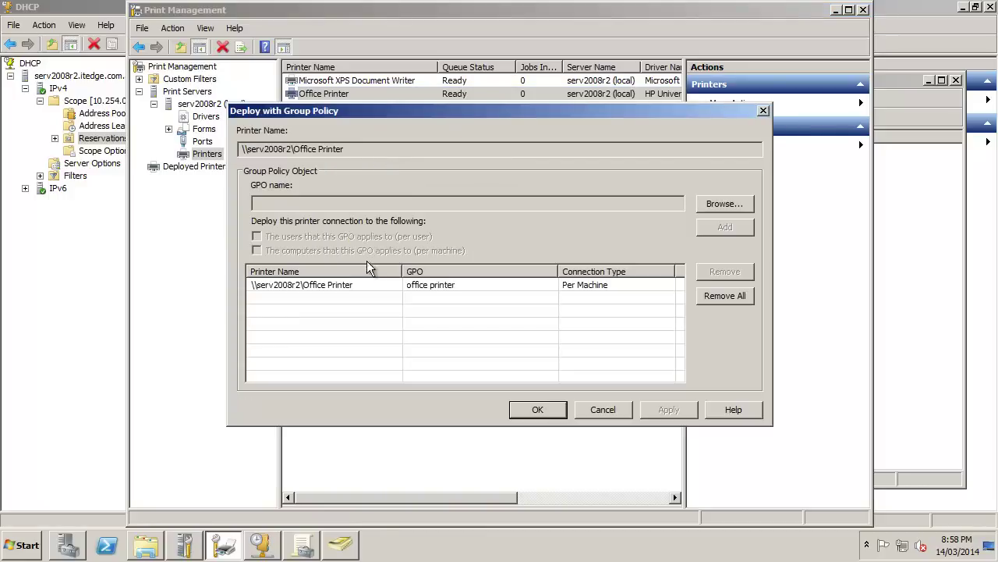
{"action": "left_click", "coordinate": [312, 284]}
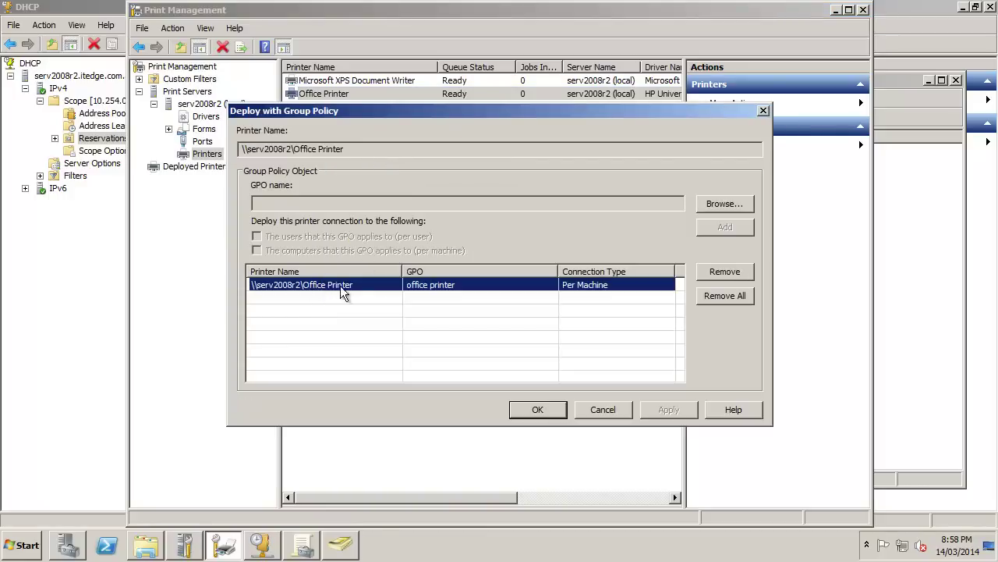
{"action": "left_click", "coordinate": [548, 411]}
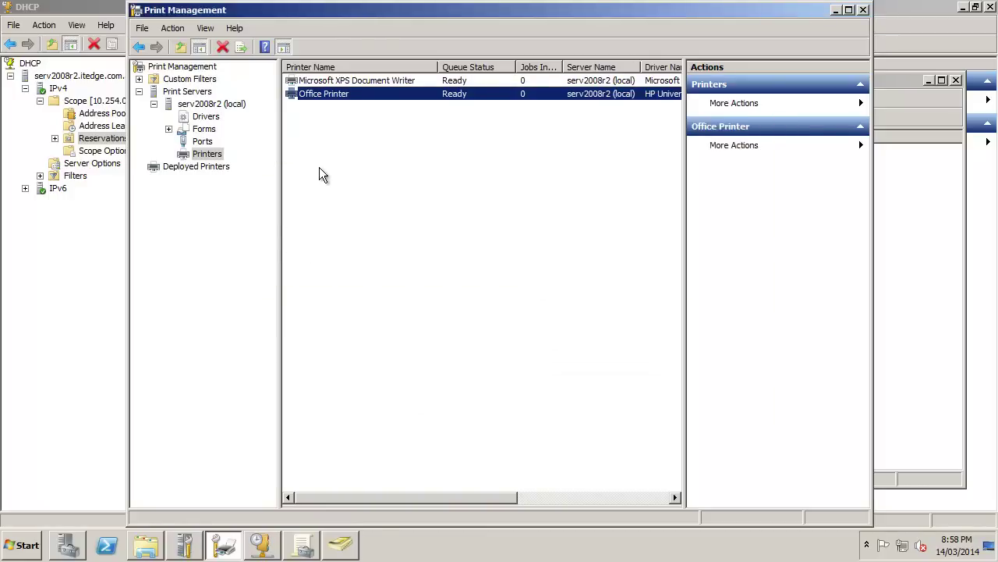
- Look through the Drivers, Ports and Printers lists, then maximize the Deployed Printers view
{"action": "left_click", "coordinate": [205, 118]}
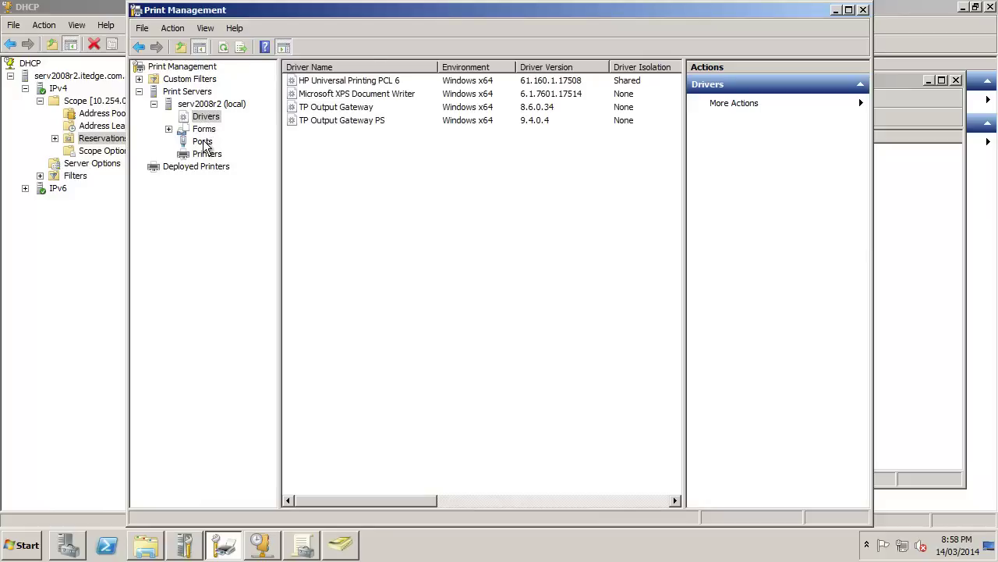
{"action": "left_click", "coordinate": [205, 143]}
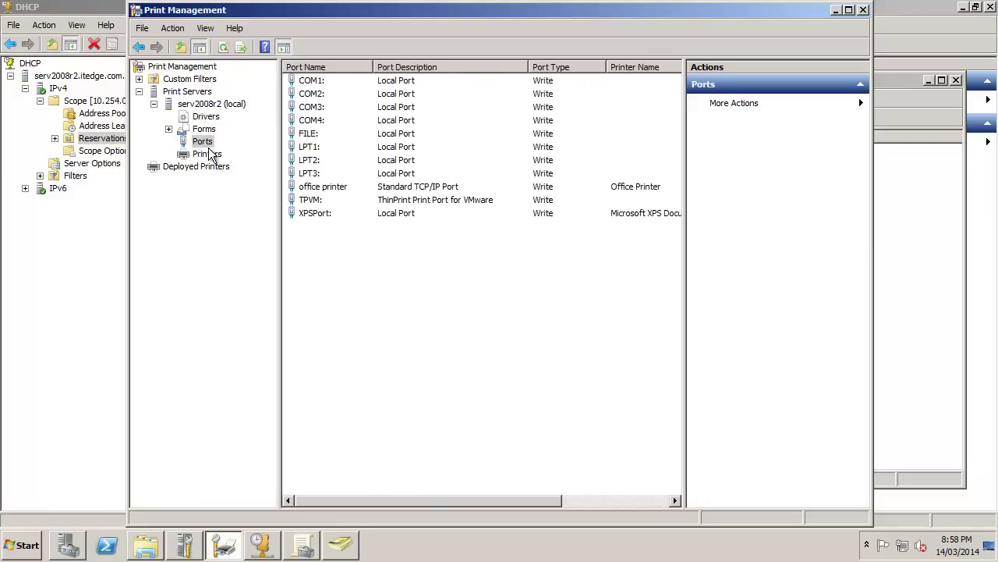
{"action": "left_click", "coordinate": [208, 154]}
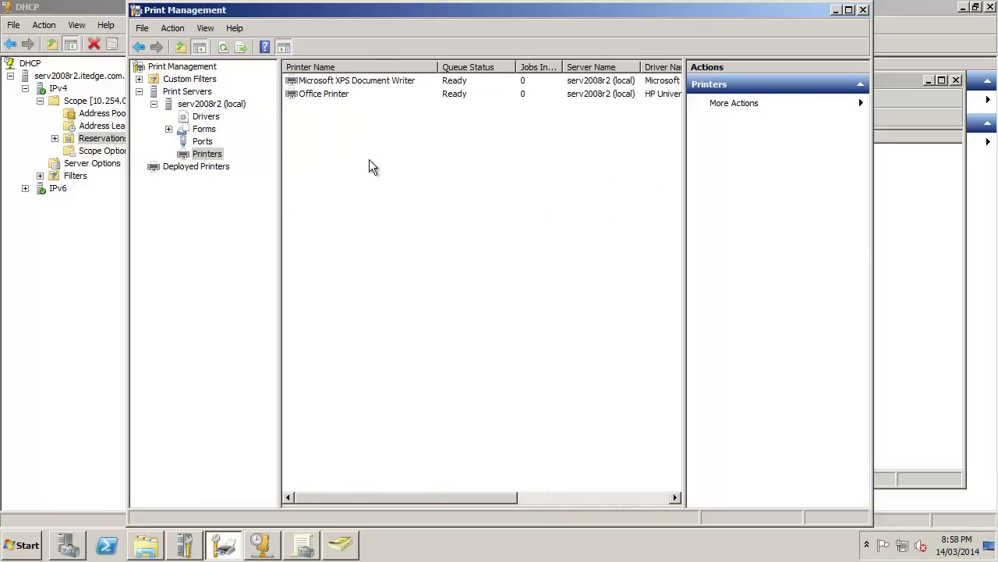
{"action": "left_click", "coordinate": [196, 166]}
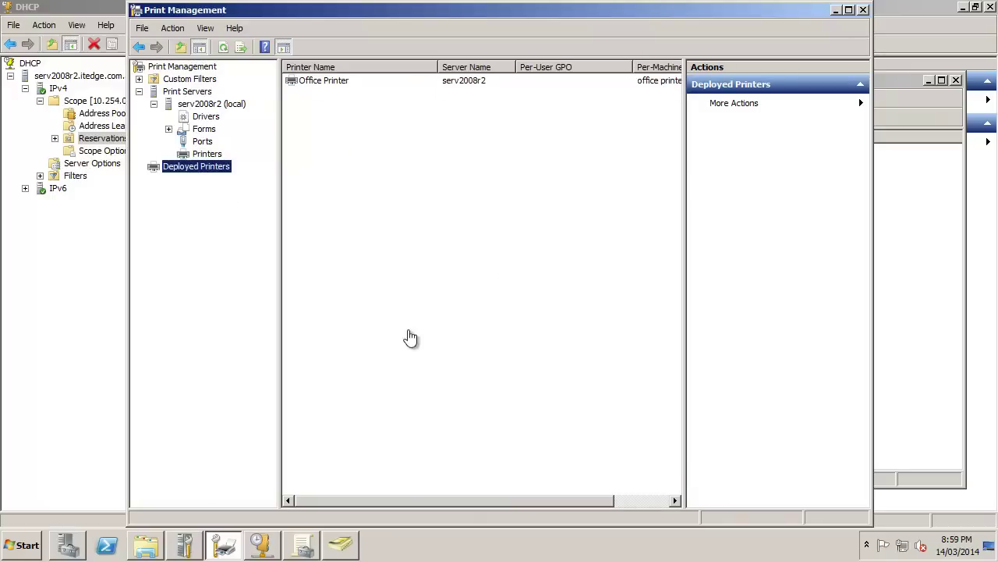
{"action": "left_click", "coordinate": [849, 10]}
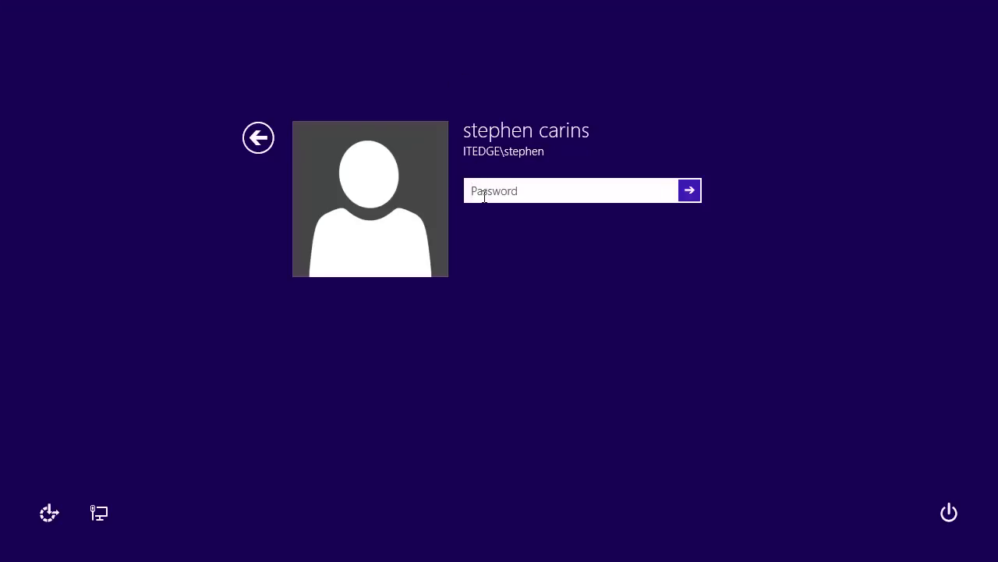
- Sign in with the account password and open Devices and Printers full screen, showing Fax and XPS Writer
{"action": "type", "text": "•••••••••••"}
{"action": "key", "text": "Return"}
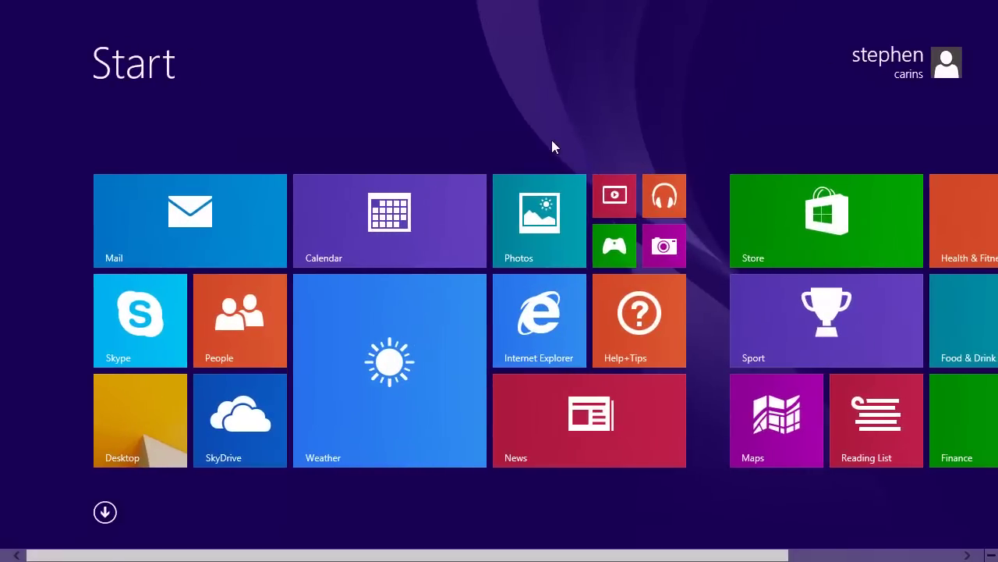
{"action": "type", "text": "print"}
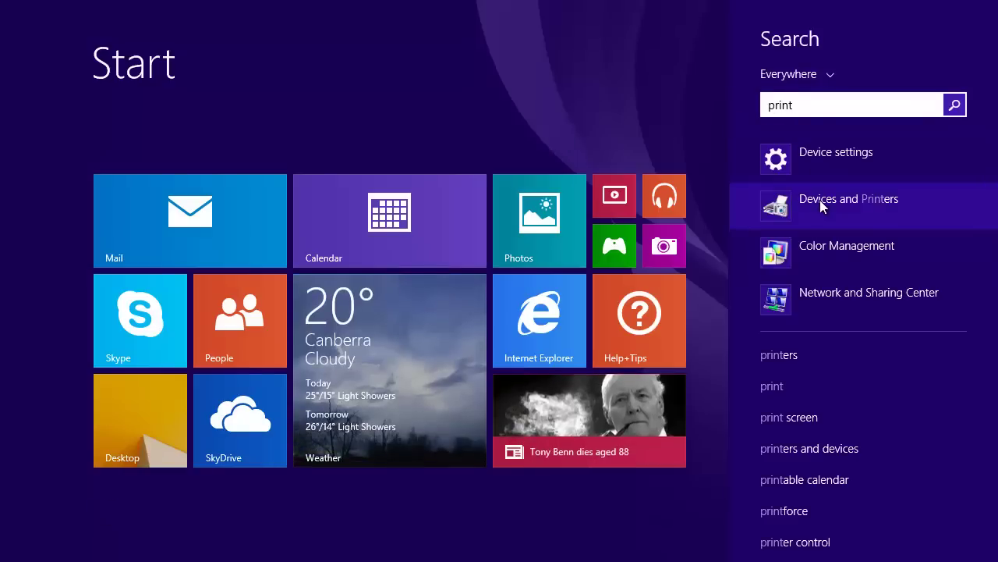
{"action": "left_click", "coordinate": [827, 199]}
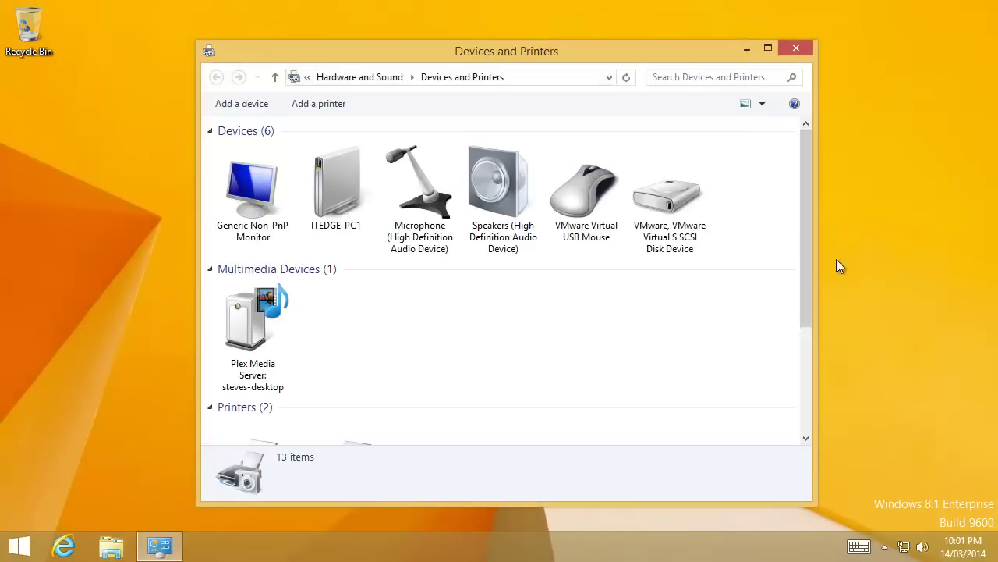
{"action": "left_click_drag", "start_coordinate": [803, 272], "coordinate": [798, 407]}
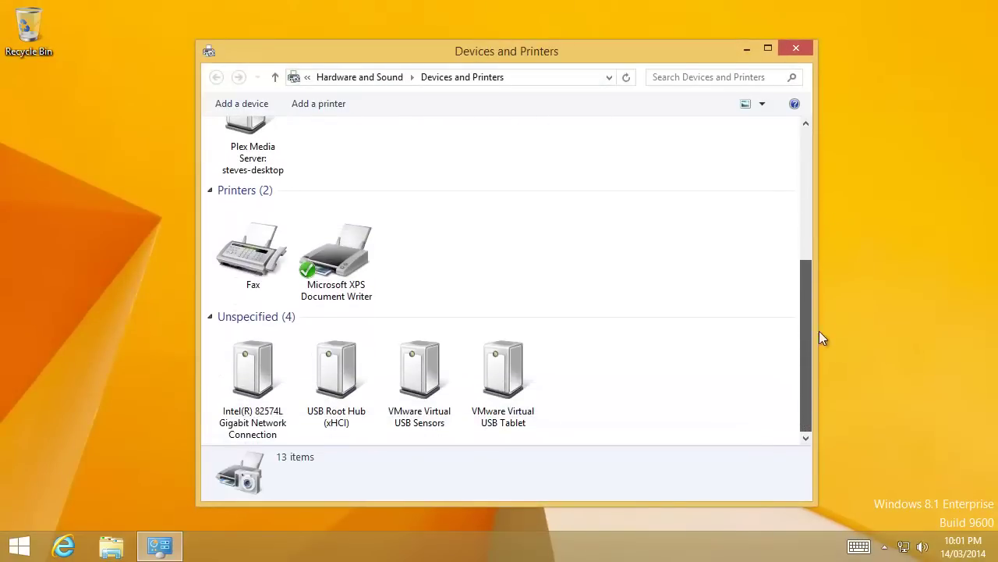
{"action": "left_click", "coordinate": [768, 48]}
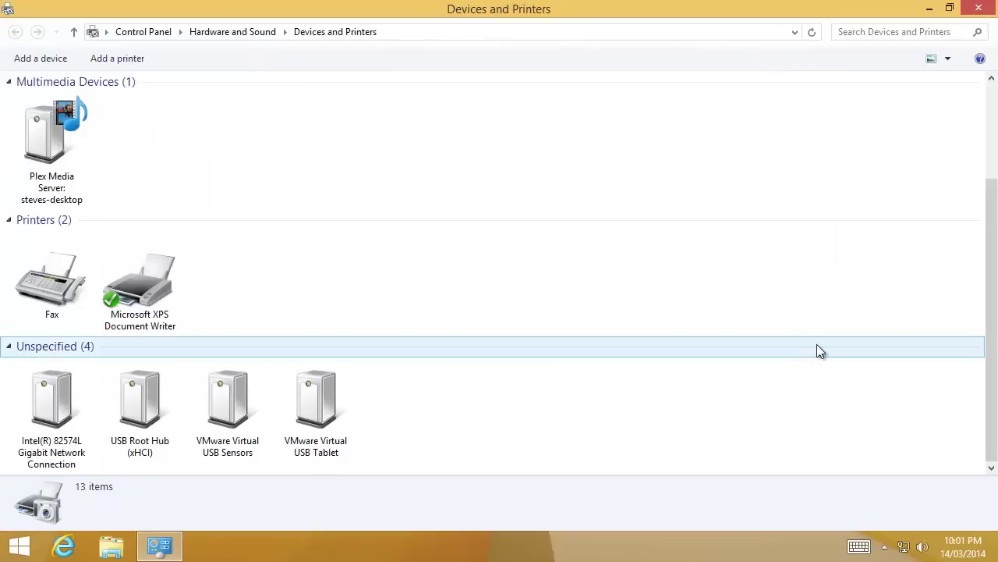
- Search the Start screen for cmd
{"action": "scroll", "coordinate": [830, 345], "scroll_direction": "up", "scroll_amount": 3}
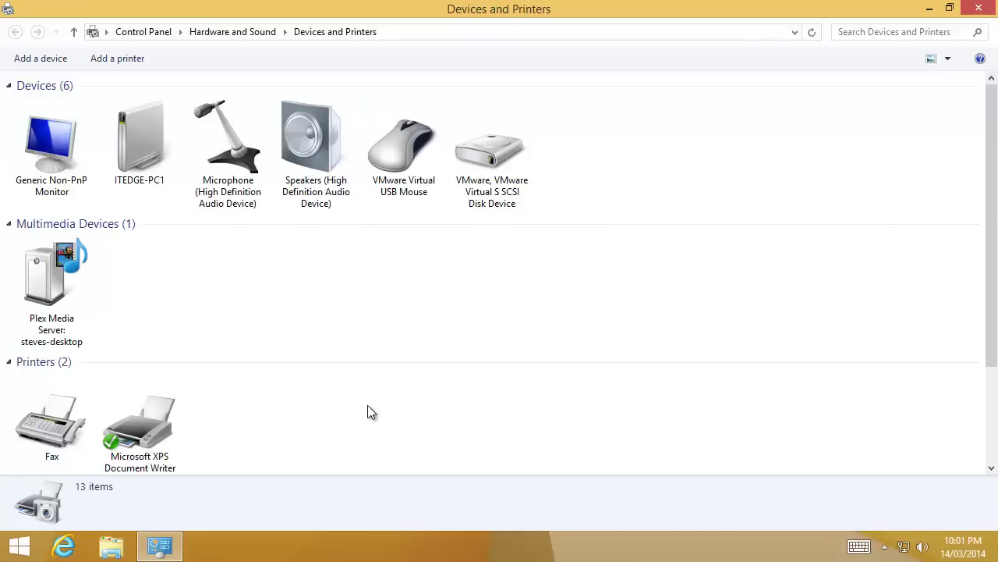
{"action": "left_click", "coordinate": [11, 554]}
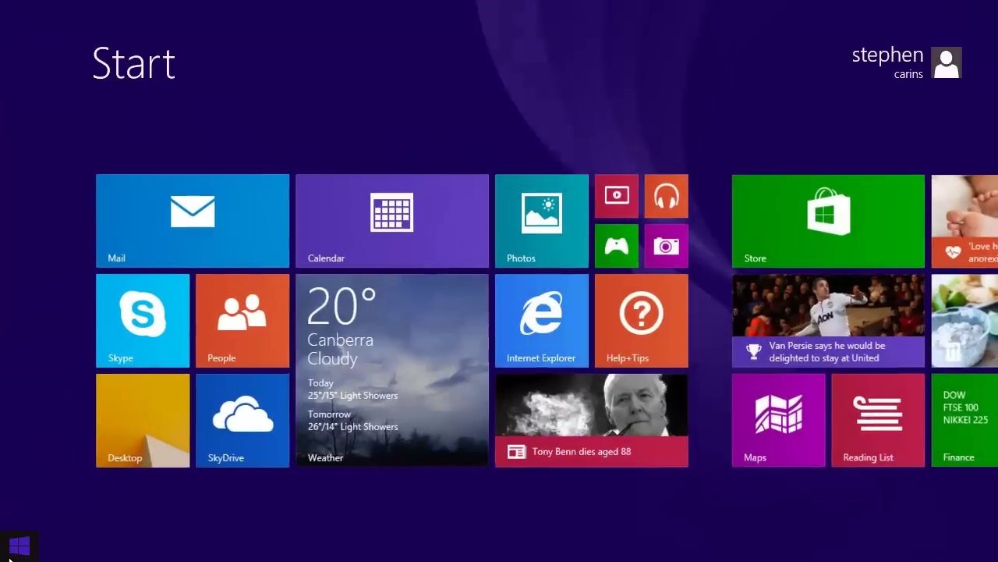
{"action": "type", "text": "cmd"}
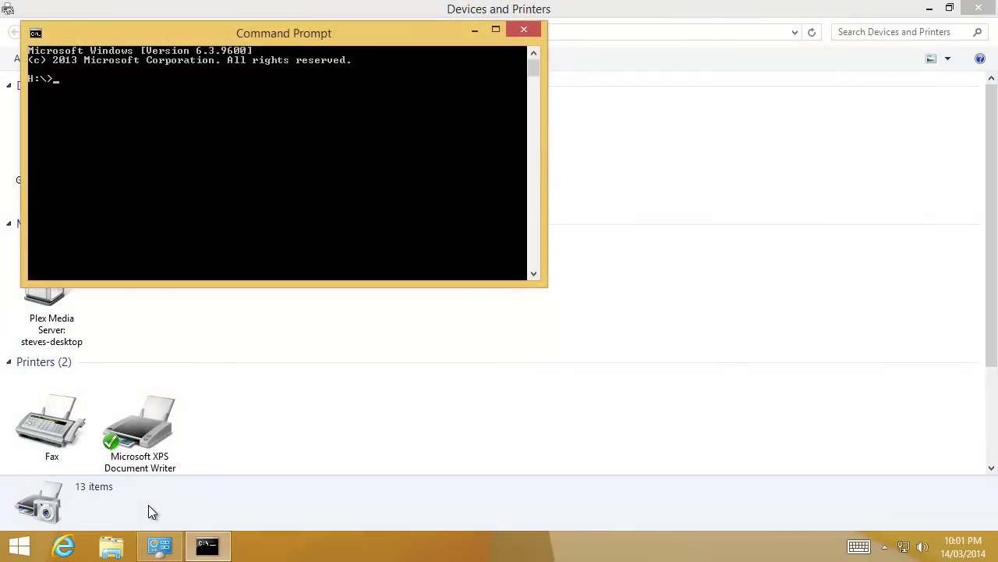
- Run gpupdate /force and move the window aside so Office Printer on serv2008r2 shows
{"action": "type", "text": "gpupdate /force"}
{"action": "key", "text": "Return"}
{"action": "left_click_drag", "start_coordinate": [312, 42], "coordinate": [753, 261]}
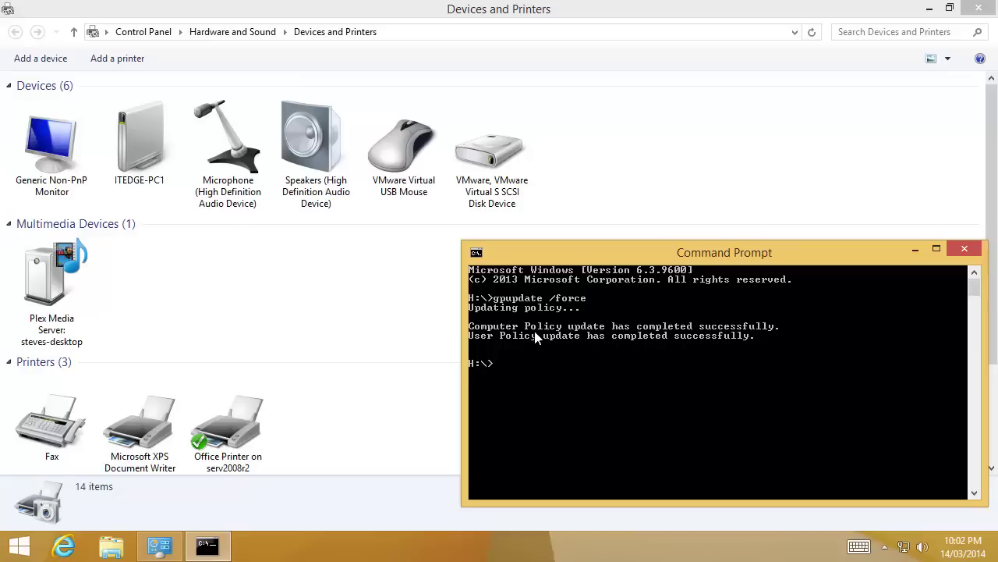
- Print a test page from Office Printer on serv2008r2's printer properties
{"action": "left_click", "coordinate": [437, 370]}
{"action": "left_click", "coordinate": [227, 434]}
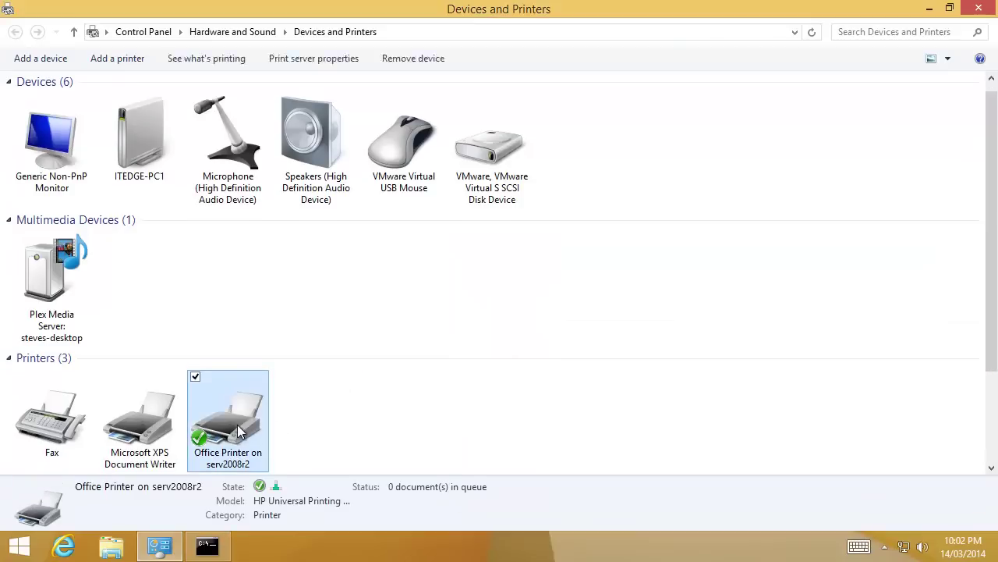
{"action": "right_click", "coordinate": [218, 422]}
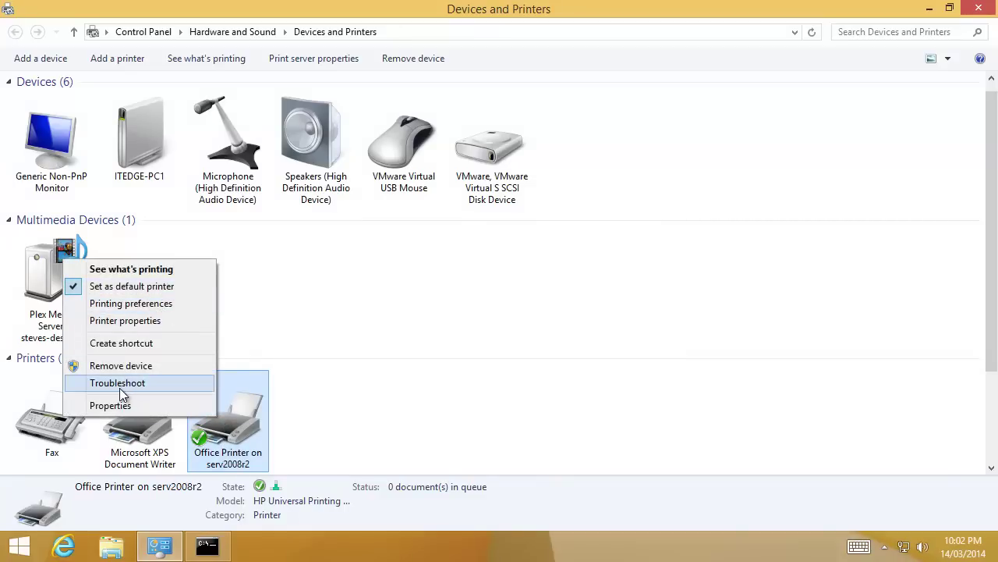
{"action": "left_click", "coordinate": [126, 320]}
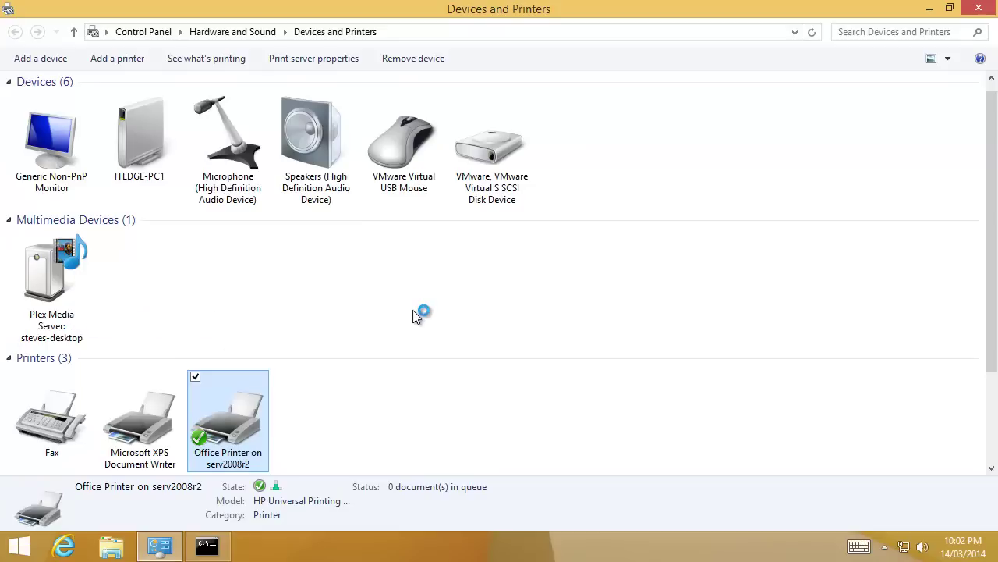
{"action": "left_click", "coordinate": [415, 468]}
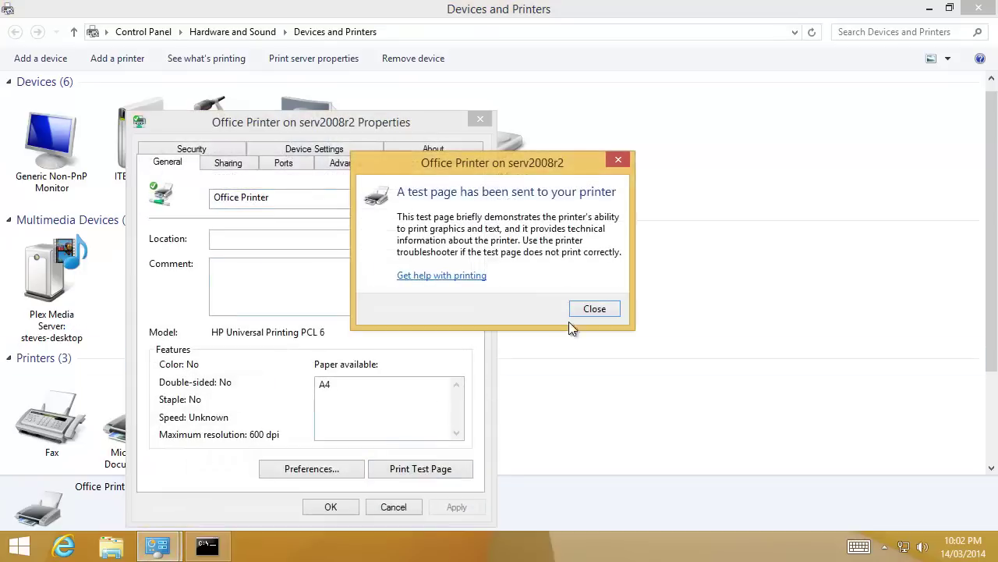
{"action": "left_click", "coordinate": [601, 311]}
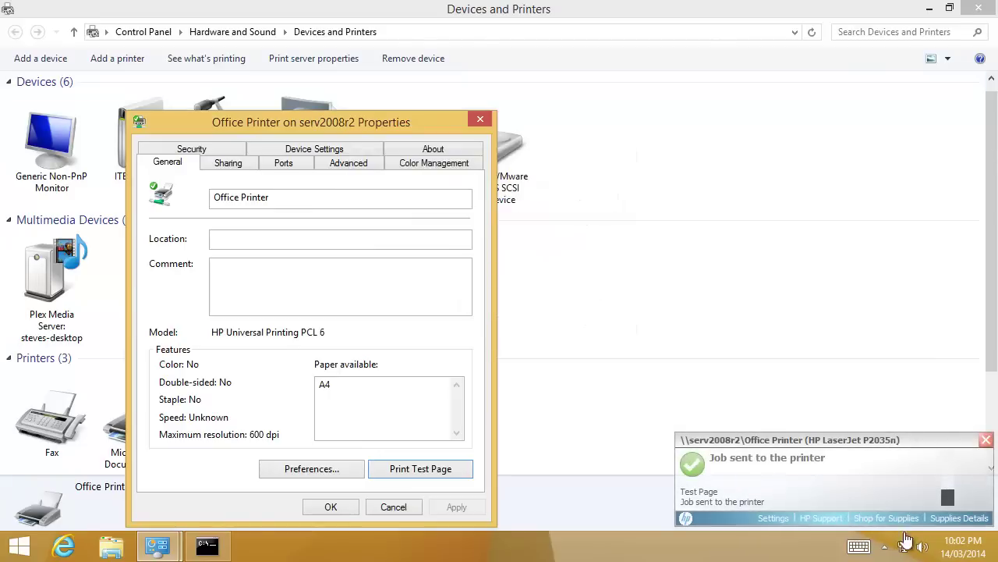
- Open Office Printer's print queue, check the Advanced tab's driver, then close both windows
{"action": "left_click", "coordinate": [884, 546]}
{"action": "double_click", "coordinate": [908, 466]}
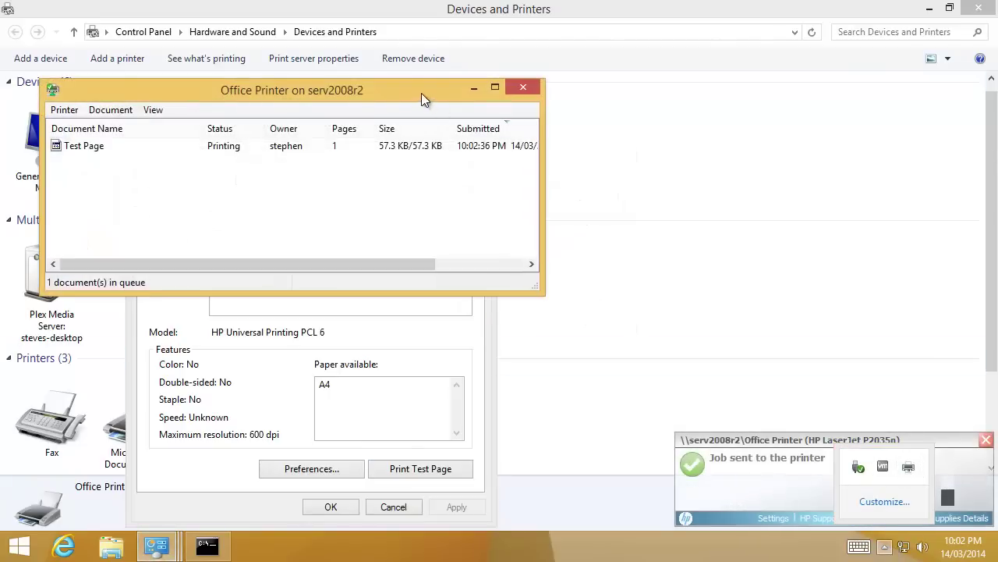
{"action": "left_click_drag", "start_coordinate": [421, 93], "coordinate": [817, 137]}
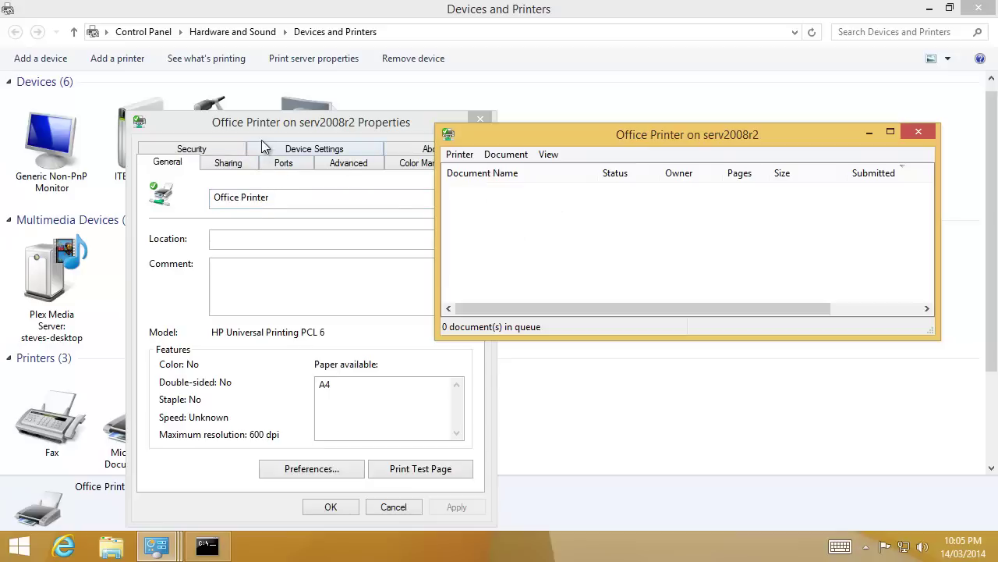
{"action": "left_click", "coordinate": [286, 133]}
{"action": "left_click", "coordinate": [345, 166]}
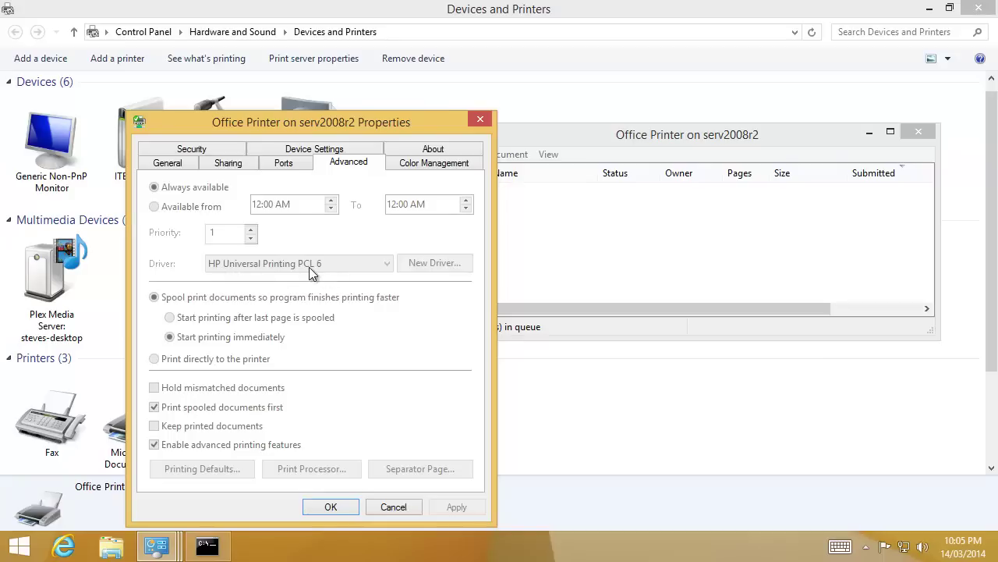
{"action": "left_click_drag", "start_coordinate": [415, 118], "coordinate": [470, 87]}
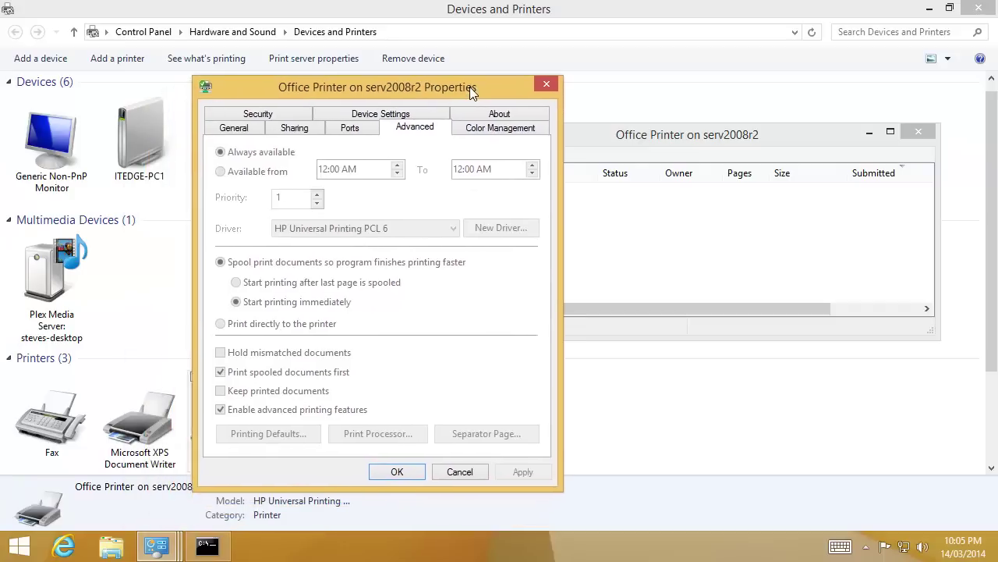
{"action": "left_click", "coordinate": [548, 84]}
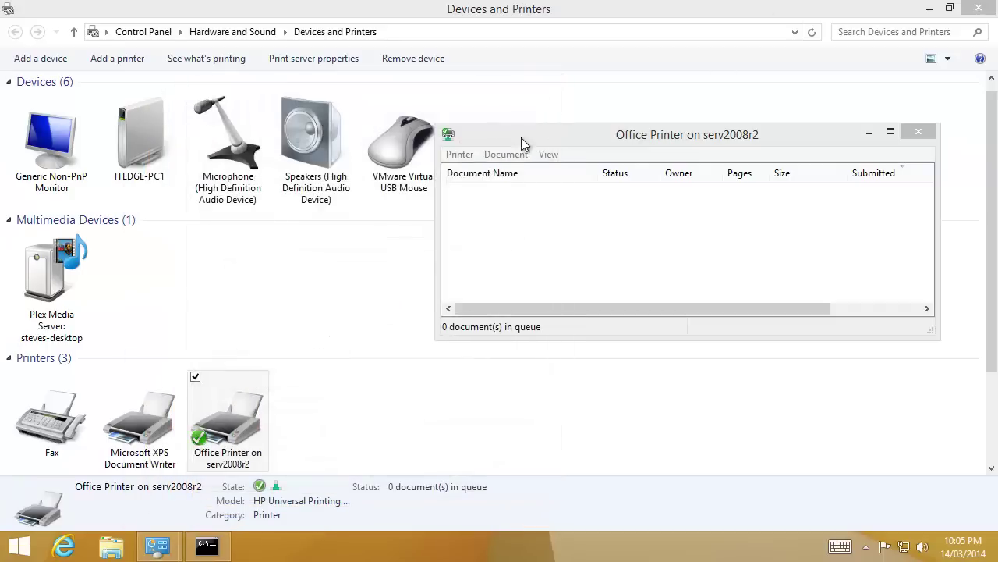
{"action": "left_click", "coordinate": [916, 136]}
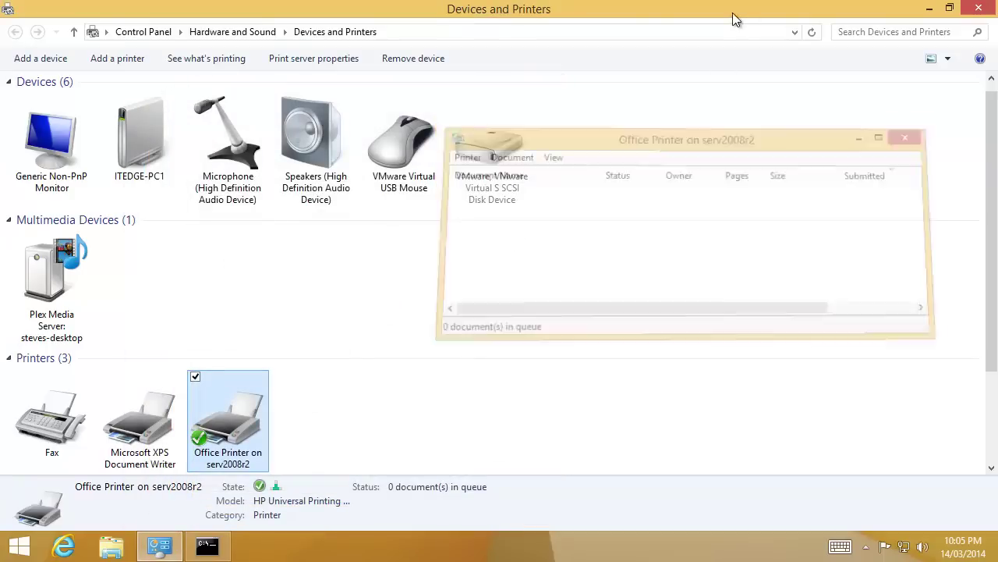
- Close Devices and Printers and Command Prompt, then start PowerShell as Administrator on the server
{"action": "left_click", "coordinate": [979, 8]}
{"action": "left_click", "coordinate": [961, 248]}
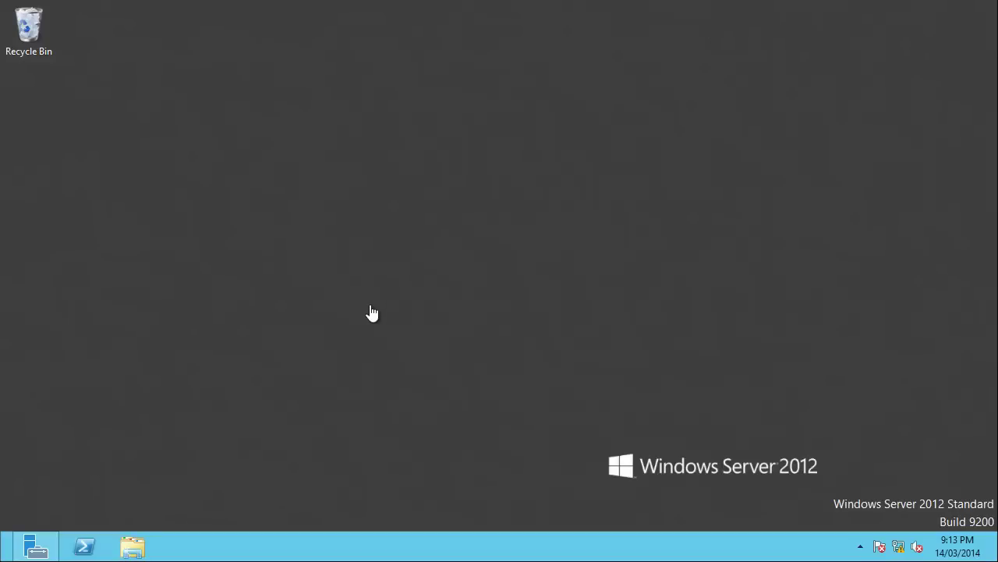
{"action": "right_click", "coordinate": [70, 550]}
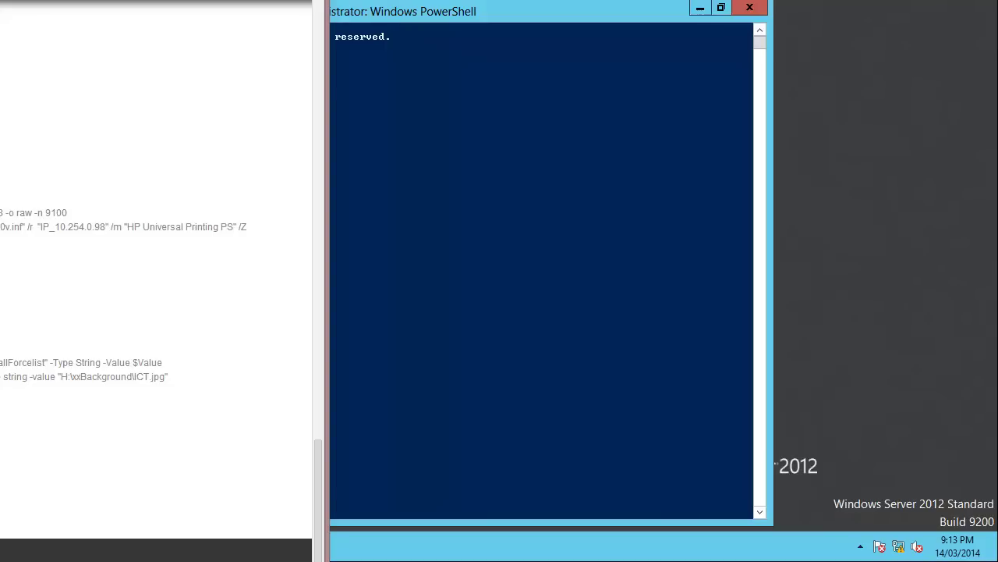
{"action": "left_click", "coordinate": [500, 9]}
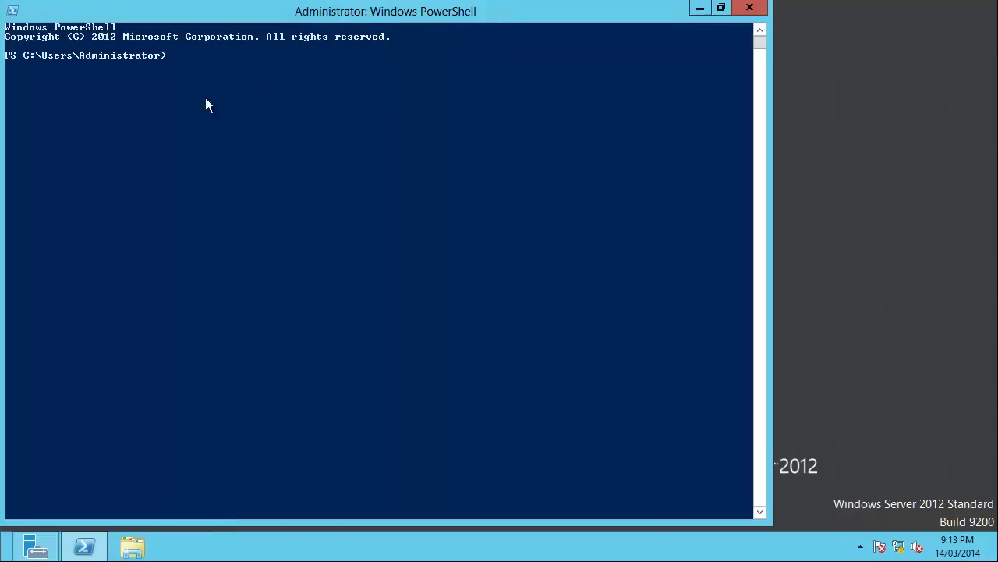
{"action": "left_click", "coordinate": [219, 164]}
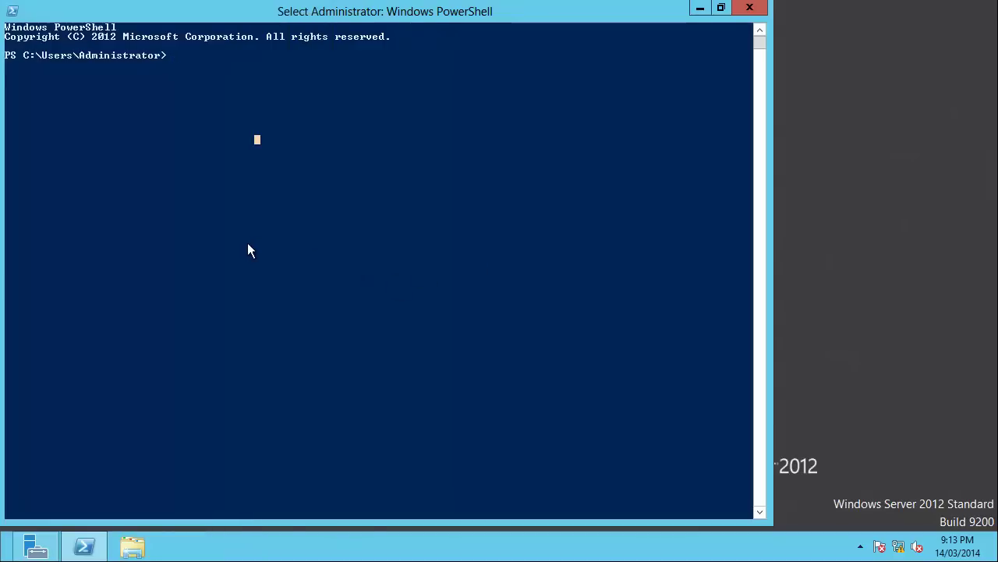
- Paste the DISM feature-listing command and page through until 'The operation completed successfully.'
{"action": "key", "text": "Escape"}
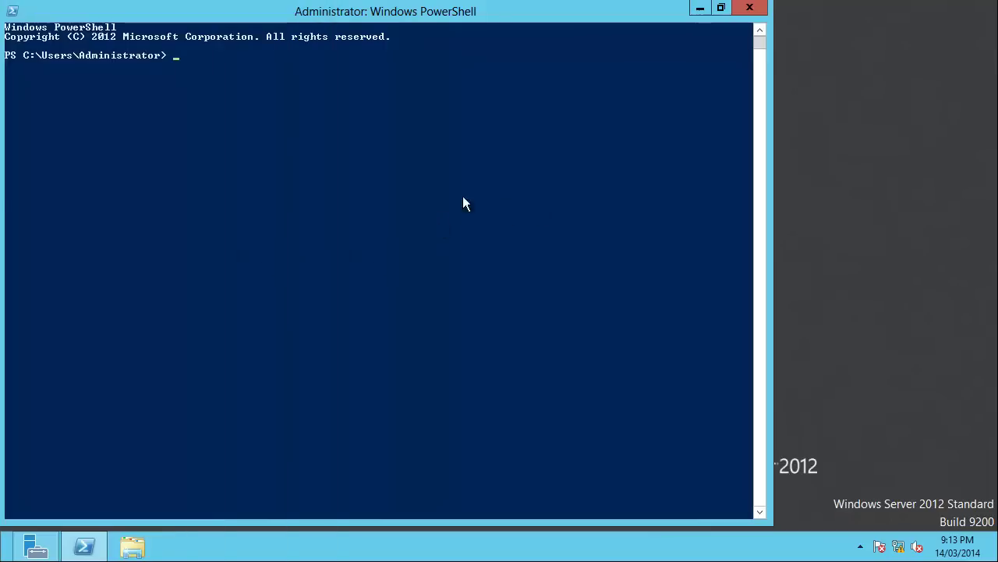
{"action": "right_click", "coordinate": [436, 199]}
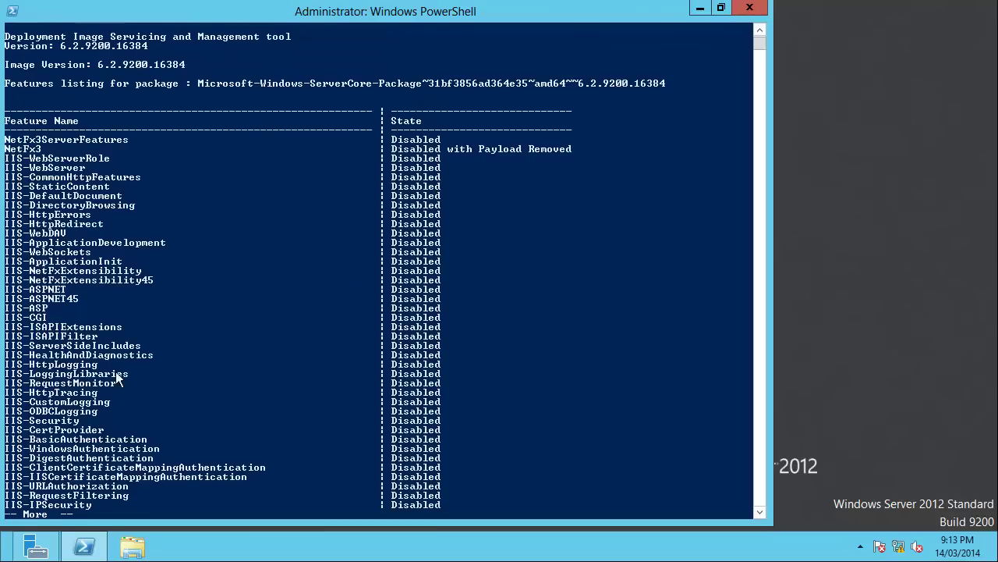
{"action": "key", "text": "space"}
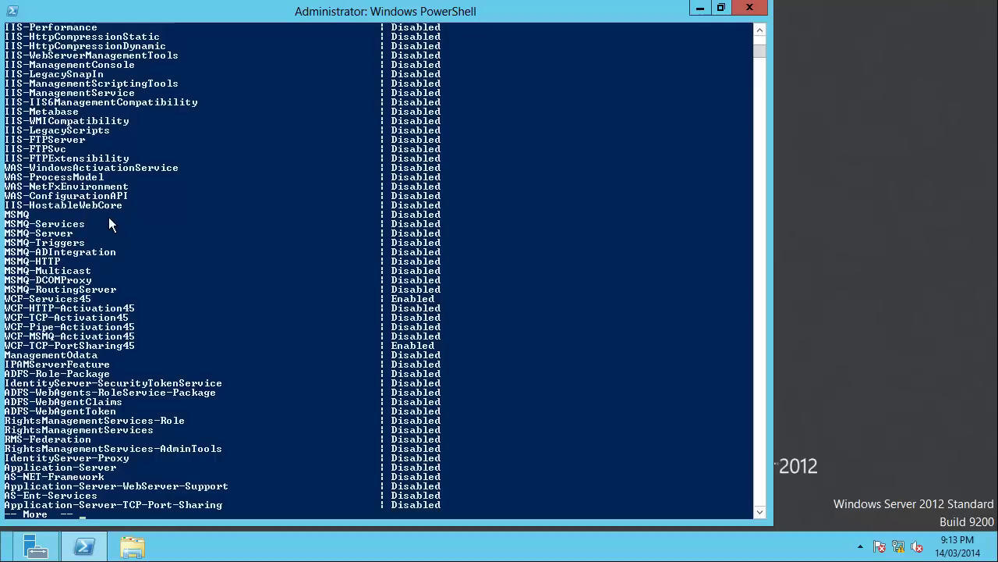
{"action": "key", "text": "space"}
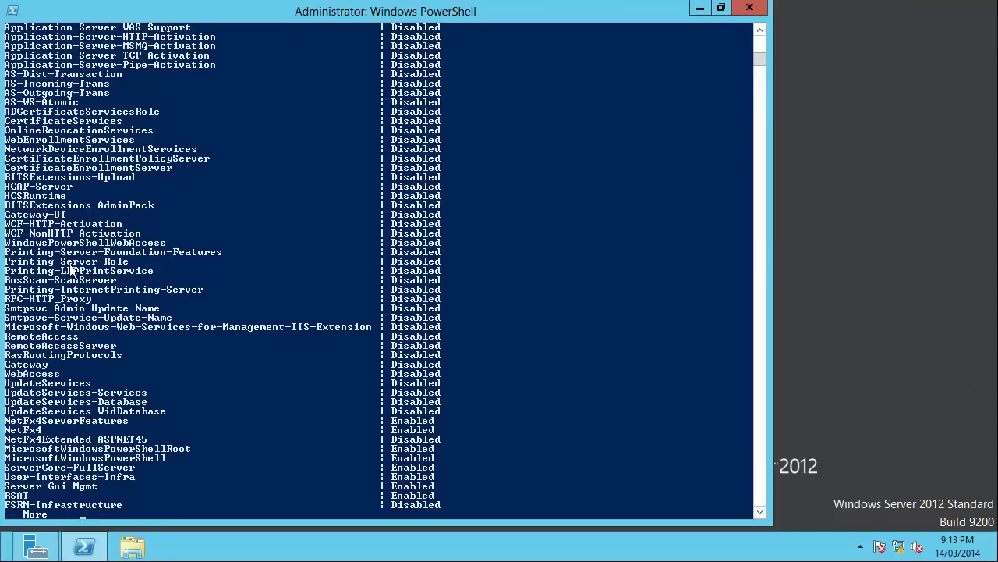
{"action": "key", "text": "space"}
{"action": "key", "text": "space"}
{"action": "key", "text": "space"}
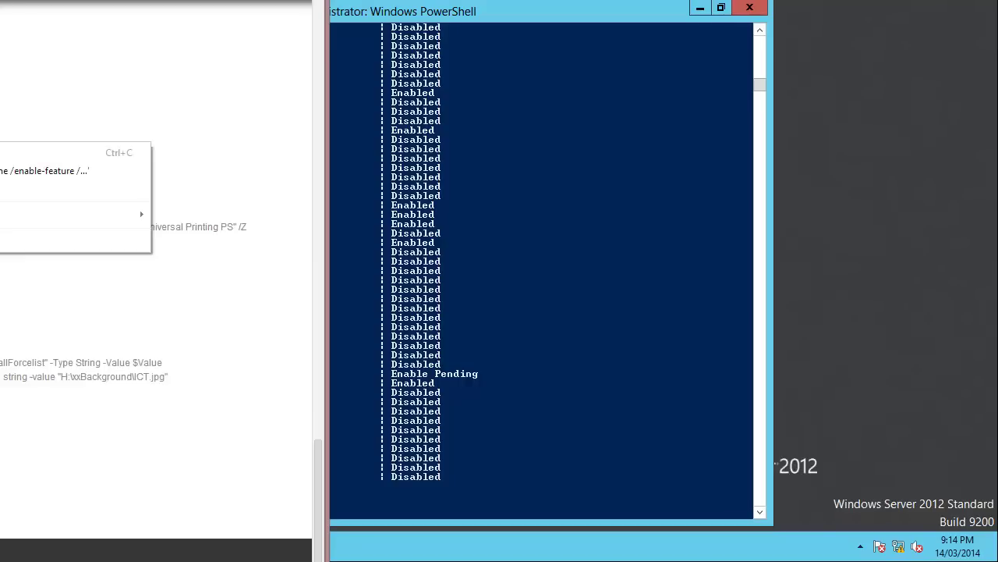
- Run Dism /online /enable-feature /featurename:Printing-Server-Role /all to 100% completion
{"action": "right_click", "coordinate": [474, 330]}
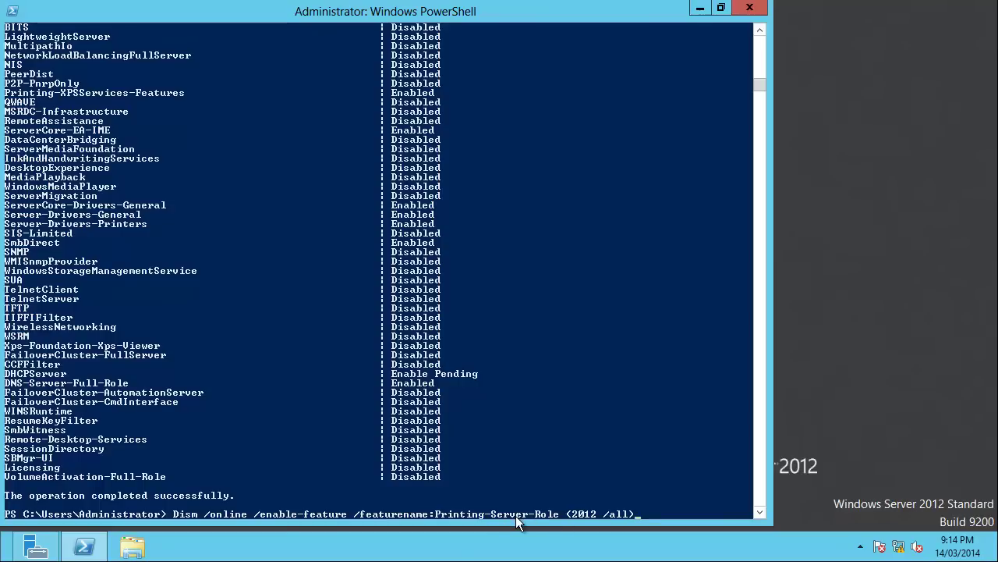
{"action": "key", "text": "BackSpace"}
{"action": "key", "text": "BackSpace"}
{"action": "key", "text": "BackSpace"}
{"action": "key", "text": "BackSpace"}
{"action": "key", "text": "BackSpace"}
{"action": "key", "text": "BackSpace"}
{"action": "key", "text": "BackSpace"}
{"action": "key", "text": "BackSpace"}
{"action": "key", "text": "BackSpace"}
{"action": "key", "text": "BackSpace"}
{"action": "key", "text": "BackSpace"}
{"action": "key", "text": "BackSpace"}
{"action": "type", "text": "/all"}
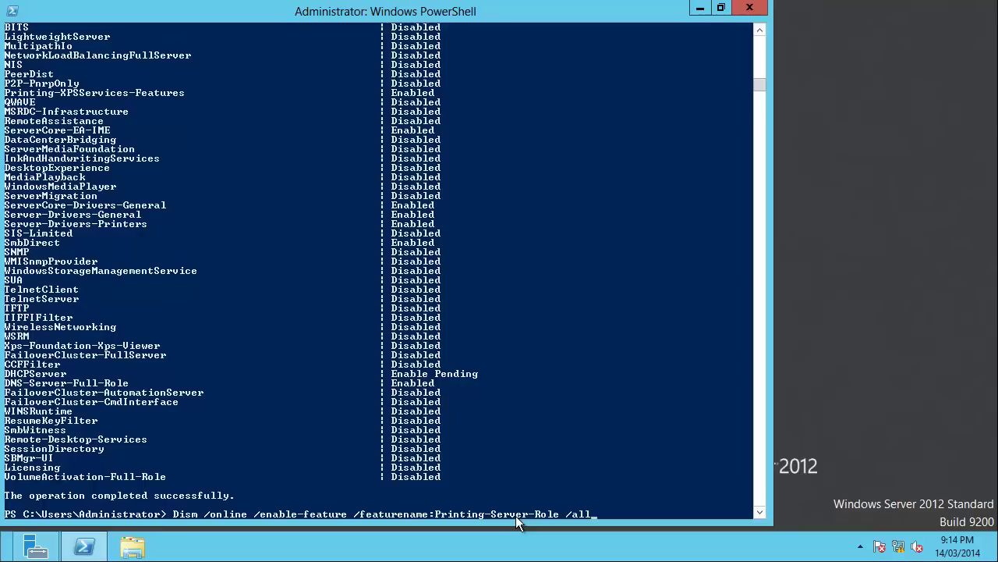
{"action": "key", "text": "Return"}
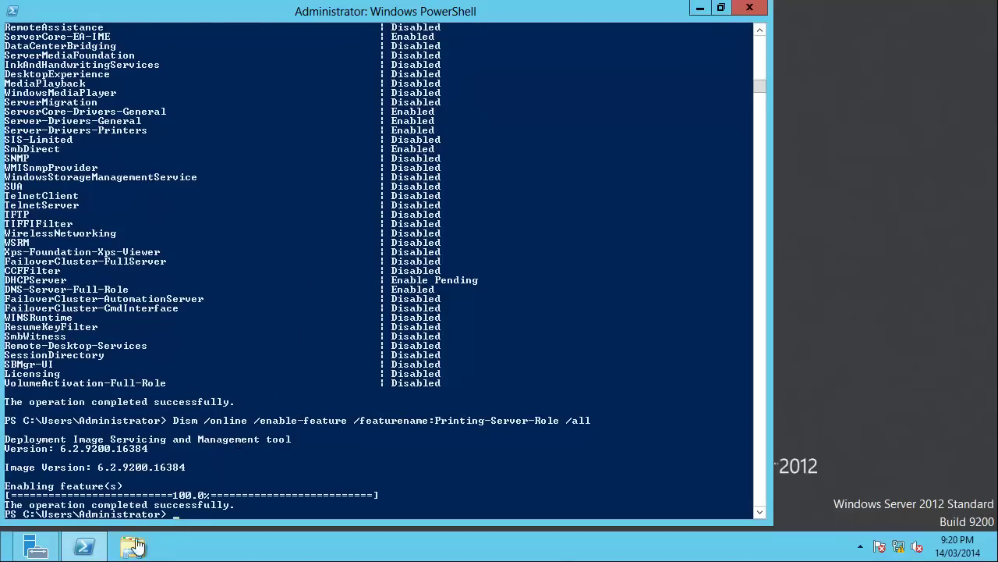
- Browse Explorer to Local Disk (C:) > HP Universal Print Driver and bring up runme's actions
{"action": "left_click", "coordinate": [133, 546]}
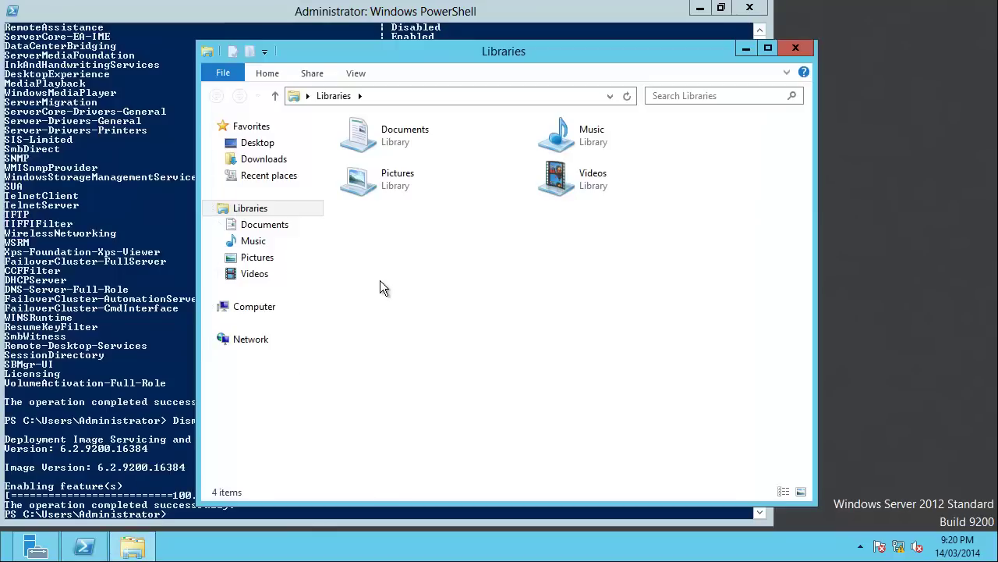
{"action": "left_click", "coordinate": [254, 308]}
{"action": "double_click", "coordinate": [404, 163]}
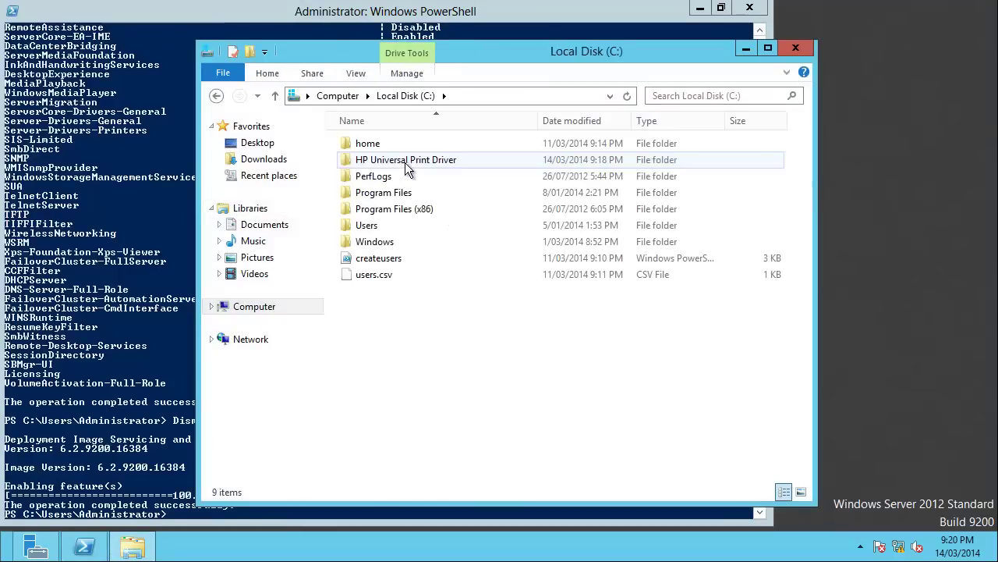
{"action": "double_click", "coordinate": [404, 160]}
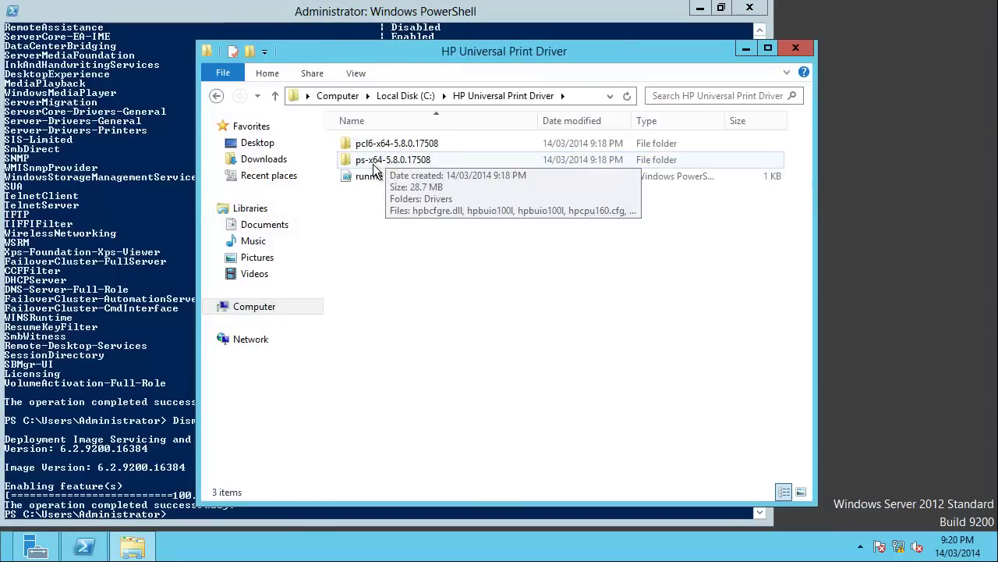
{"action": "left_click", "coordinate": [400, 143]}
{"action": "left_click", "coordinate": [400, 160]}
{"action": "left_click", "coordinate": [398, 160]}
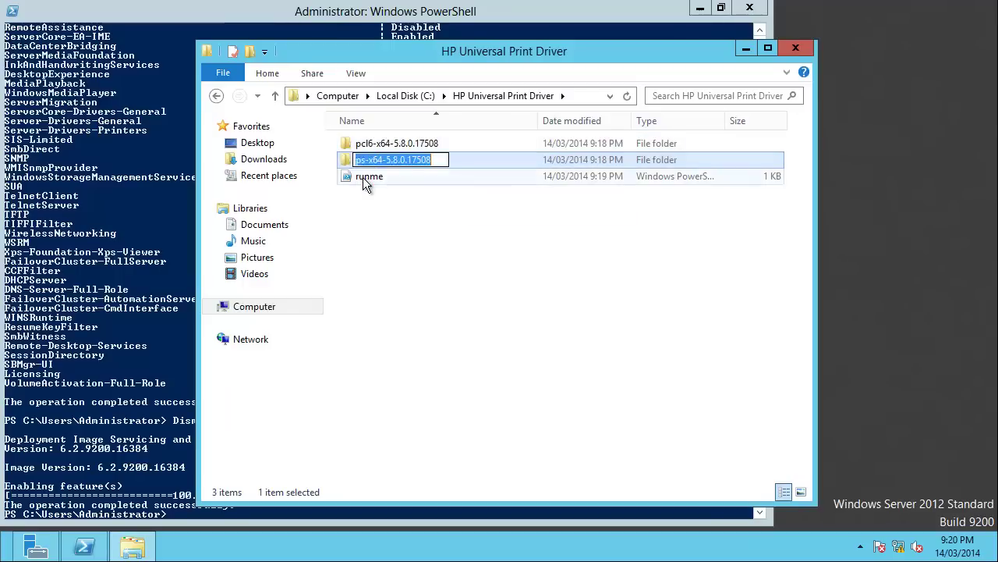
{"action": "right_click", "coordinate": [364, 181]}
- Open runme in Notepad and inspect its pnputil driver lines and Office/Warehouse port lines
{"action": "left_click", "coordinate": [383, 187]}
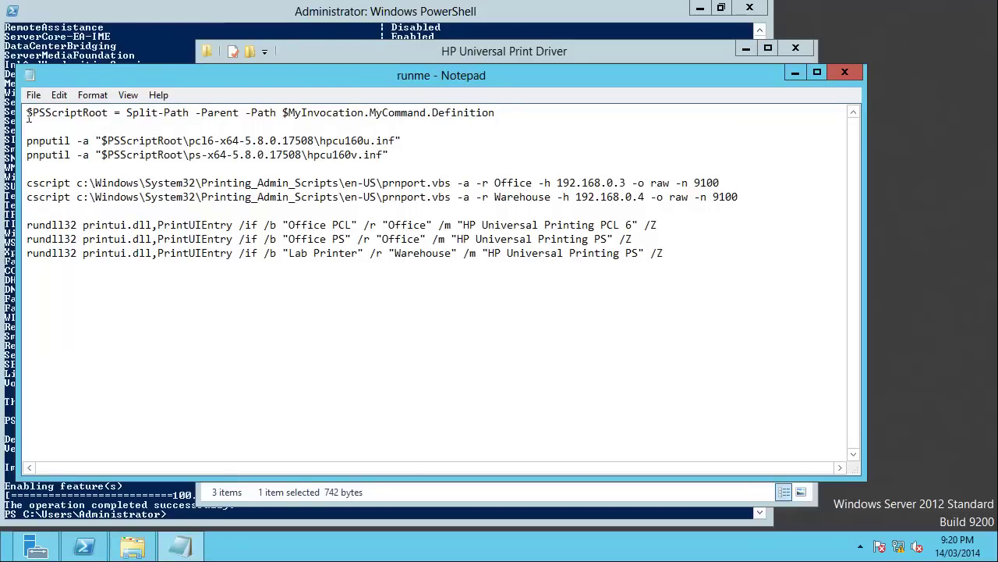
{"action": "left_click_drag", "start_coordinate": [27, 116], "coordinate": [514, 107]}
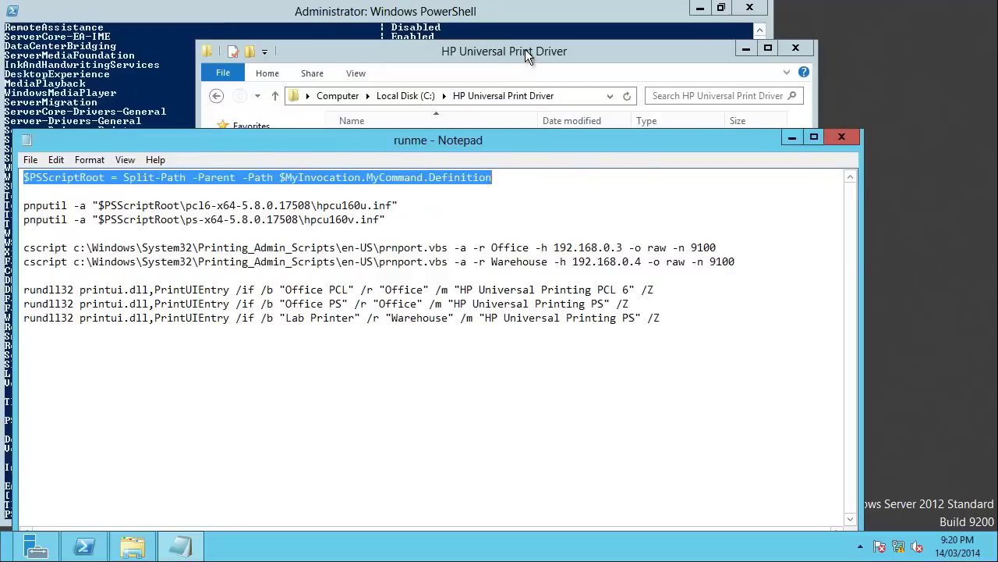
{"action": "left_click", "coordinate": [525, 49]}
{"action": "left_click", "coordinate": [98, 205]}
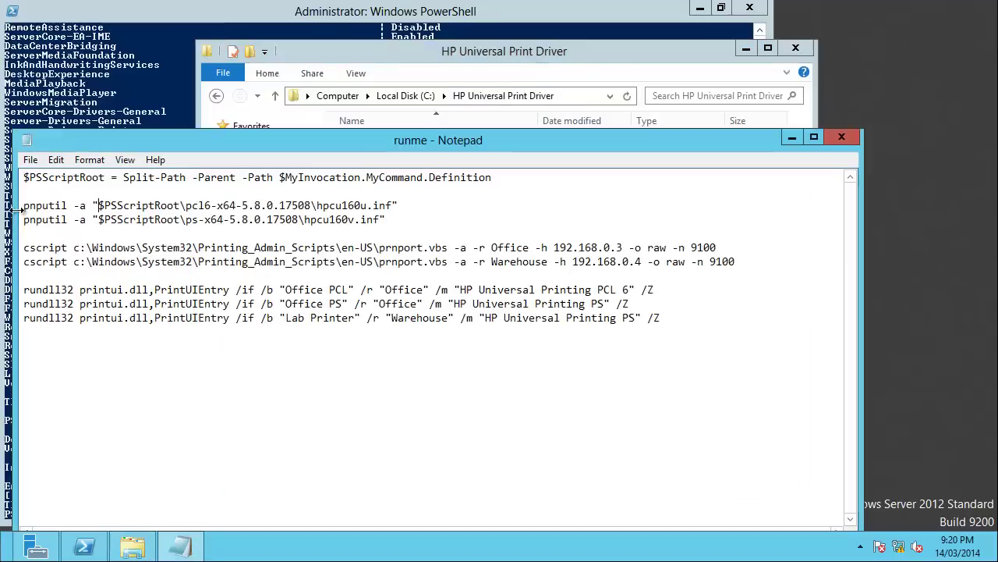
{"action": "left_click_drag", "start_coordinate": [24, 206], "coordinate": [8, 226]}
{"action": "left_click_drag", "start_coordinate": [243, 137], "coordinate": [242, 121]}
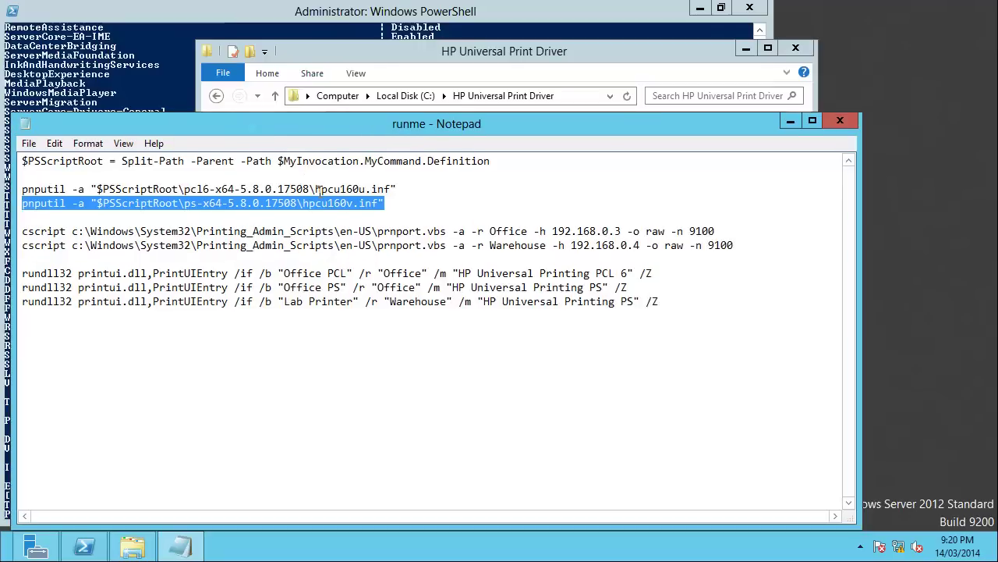
{"action": "left_click_drag", "start_coordinate": [328, 189], "coordinate": [400, 189]}
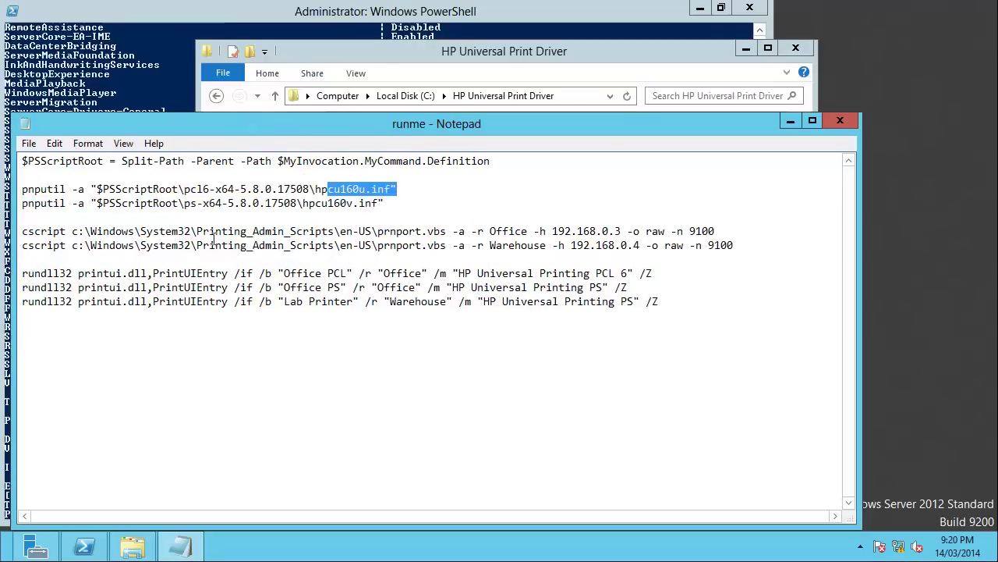
{"action": "left_click_drag", "start_coordinate": [22, 231], "coordinate": [733, 245]}
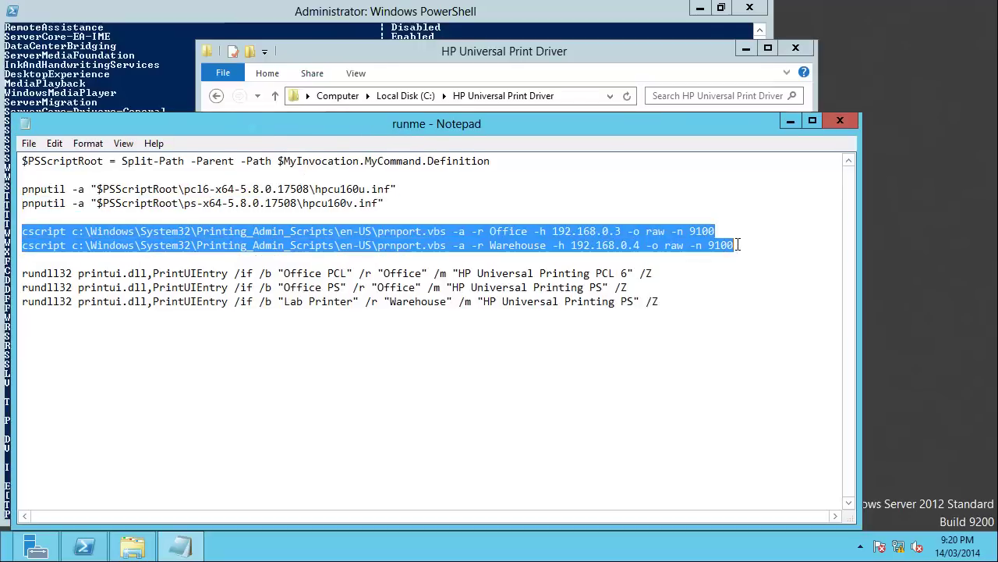
{"action": "double_click", "coordinate": [494, 231]}
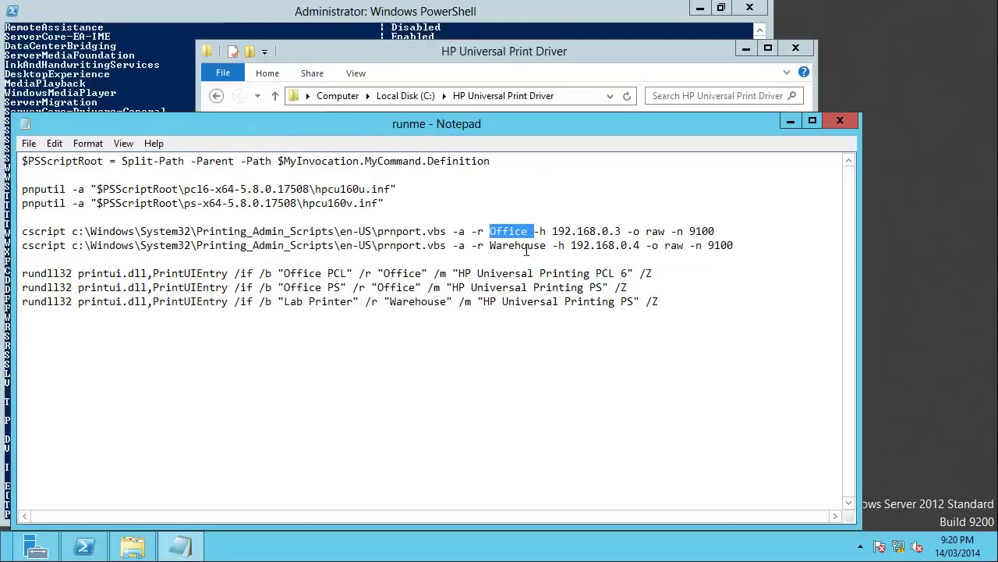
{"action": "left_click", "coordinate": [521, 247]}
{"action": "double_click", "coordinate": [521, 246]}
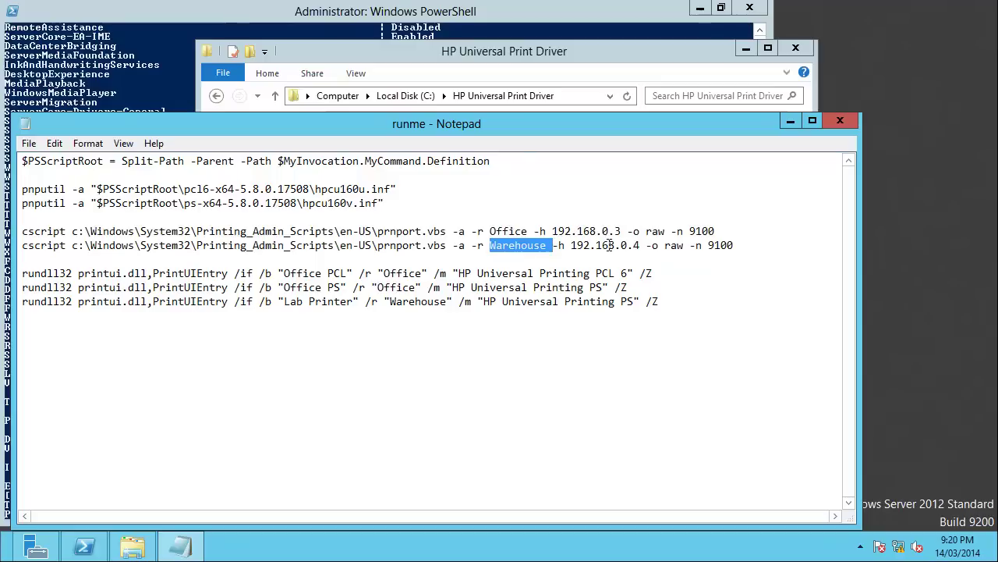
{"action": "left_click_drag", "start_coordinate": [640, 247], "coordinate": [560, 232]}
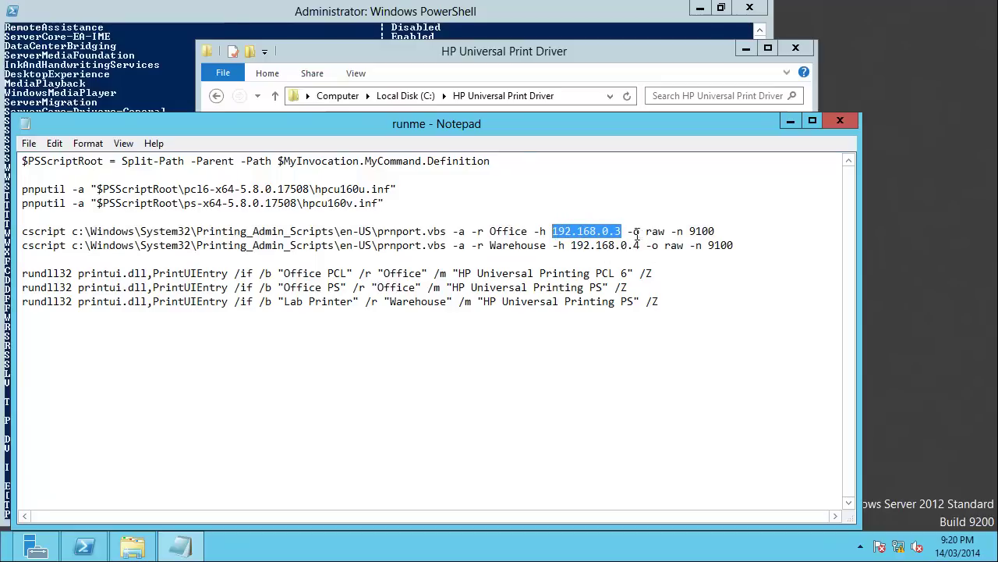
- Review the three printui lines: Office PCL, Office PS and Lab Printer with their ports and drivers
{"action": "left_click_drag", "start_coordinate": [29, 273], "coordinate": [668, 304]}
{"action": "left_click", "coordinate": [434, 287]}
{"action": "left_click_drag", "start_coordinate": [384, 273], "coordinate": [461, 287]}
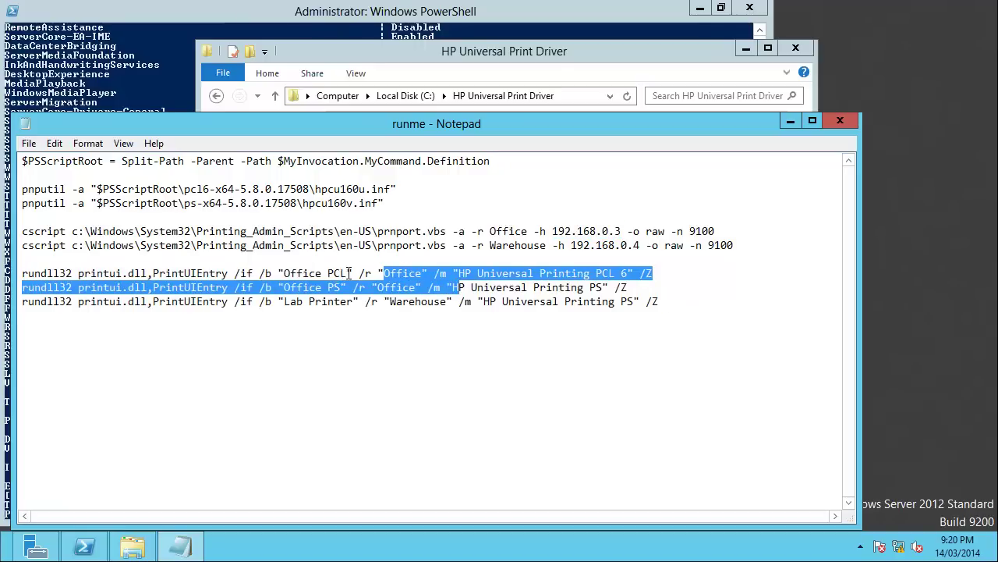
{"action": "left_click_drag", "start_coordinate": [346, 275], "coordinate": [278, 273]}
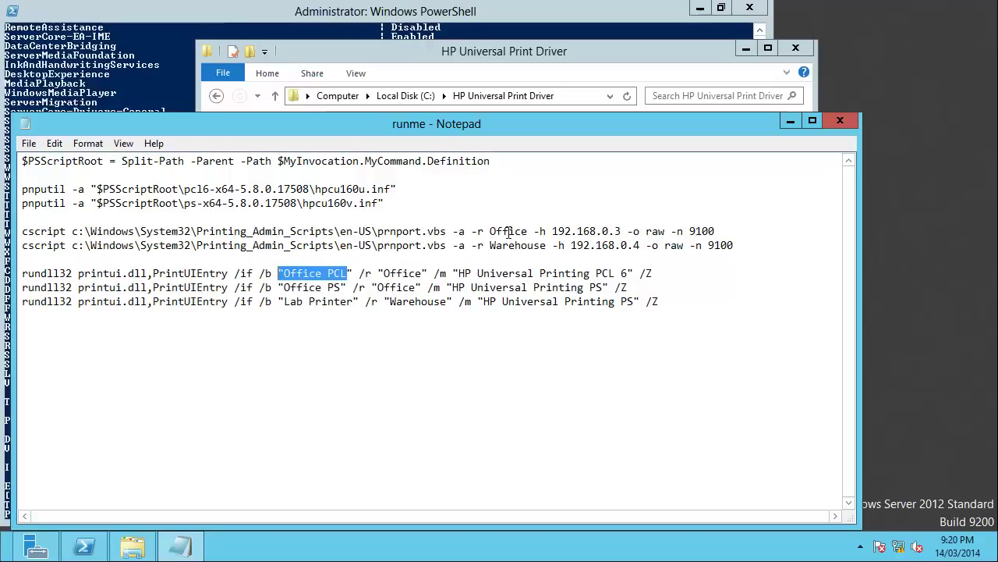
{"action": "left_click_drag", "start_coordinate": [459, 273], "coordinate": [632, 275]}
{"action": "left_click_drag", "start_coordinate": [343, 287], "coordinate": [284, 287]}
{"action": "left_click_drag", "start_coordinate": [451, 287], "coordinate": [603, 287]}
{"action": "double_click", "coordinate": [396, 287]}
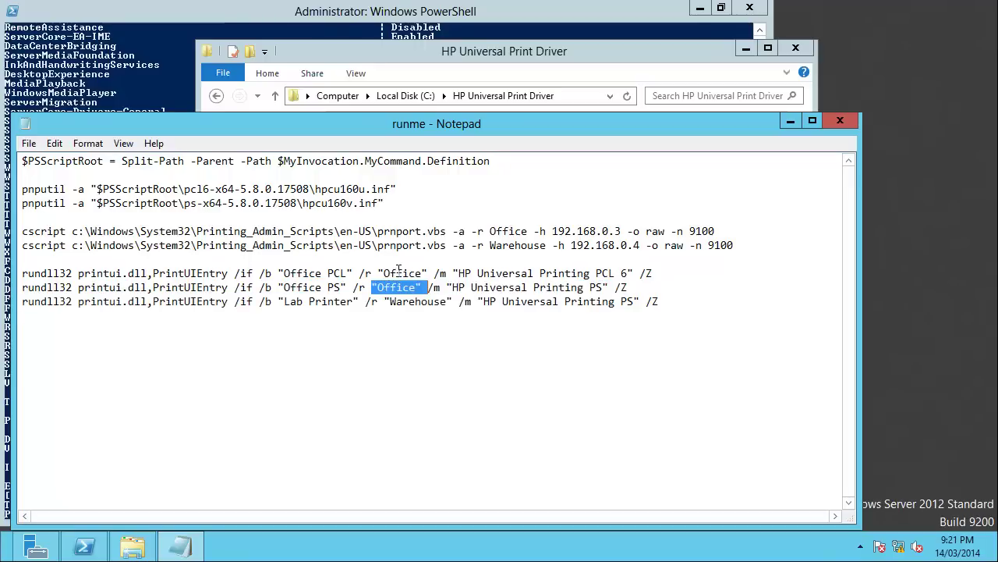
{"action": "double_click", "coordinate": [399, 273]}
{"action": "mouse_move", "coordinate": [284, 302]}
{"action": "left_mouse_down"}
{"action": "mouse_move", "coordinate": [355, 301]}
{"action": "mouse_move", "coordinate": [284, 301]}
{"action": "left_mouse_up"}
{"action": "left_click", "coordinate": [304, 301]}
{"action": "left_click_drag", "start_coordinate": [390, 301], "coordinate": [448, 301]}
{"action": "key", "text": "ctrl+c"}
- Replace 'Lab' with 'Warehouse' to name the third printer Warehouse Printer, then check its port and driver
{"action": "left_click_drag", "start_coordinate": [284, 301], "coordinate": [396, 301]}
{"action": "key", "text": "ctrl+v"}
{"action": "left_click", "coordinate": [451, 306]}
{"action": "double_click", "coordinate": [451, 305]}
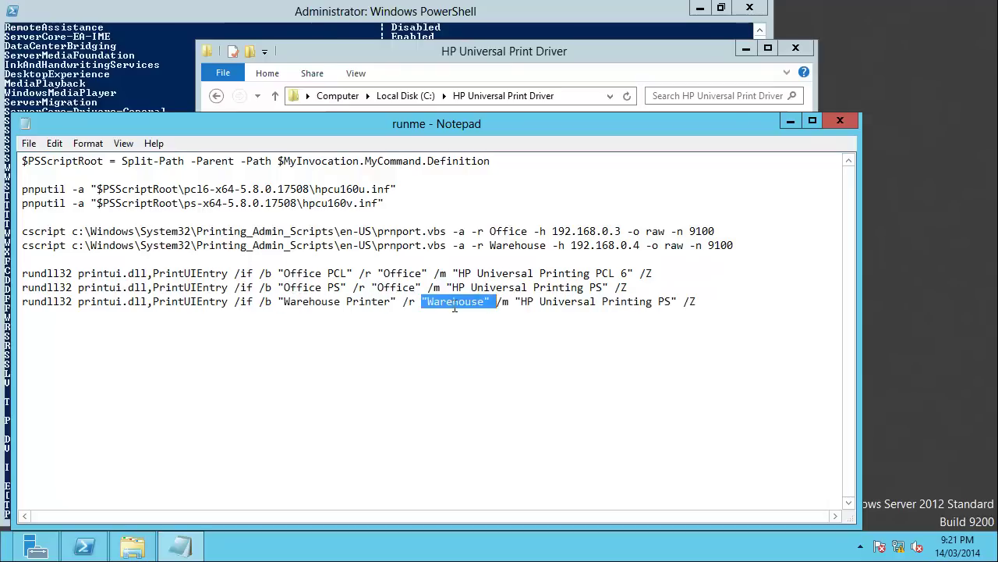
{"action": "double_click", "coordinate": [517, 246]}
{"action": "left_click_drag", "start_coordinate": [523, 301], "coordinate": [693, 301]}
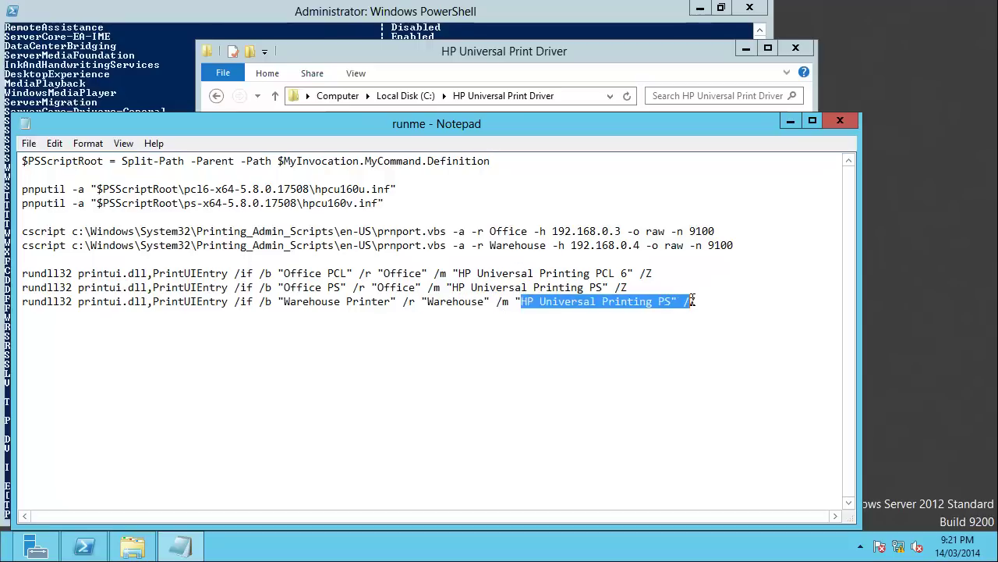
- Save runme.ps1, run it with PowerShell to install the HP printer driver, then open Start
{"action": "left_click", "coordinate": [838, 119]}
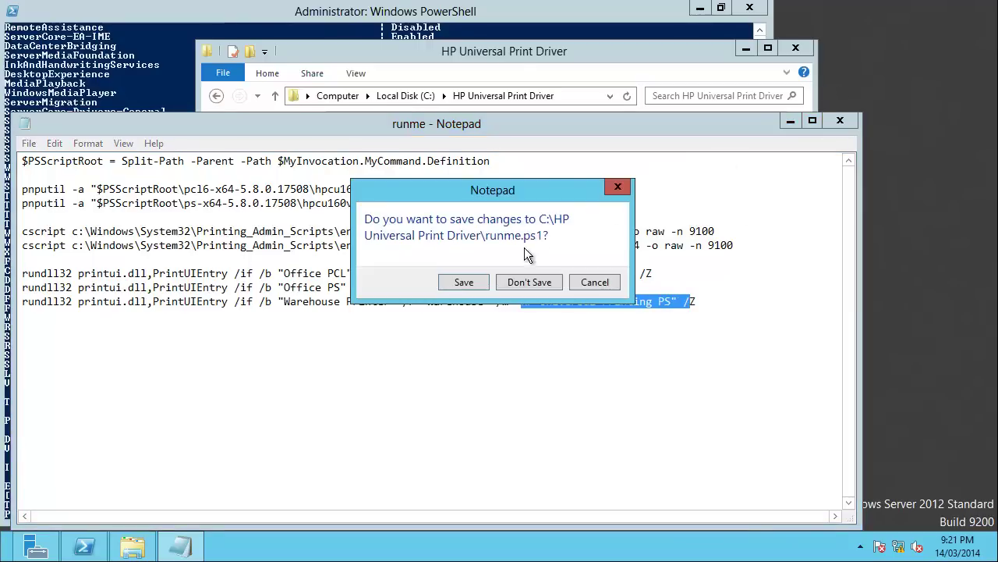
{"action": "left_click", "coordinate": [465, 282]}
{"action": "right_click", "coordinate": [369, 178]}
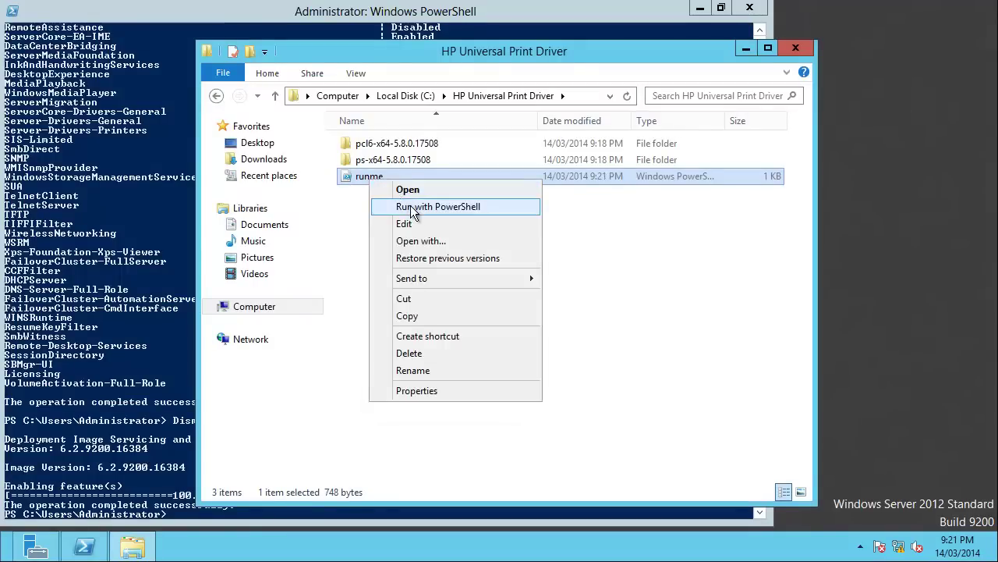
{"action": "left_click", "coordinate": [412, 209]}
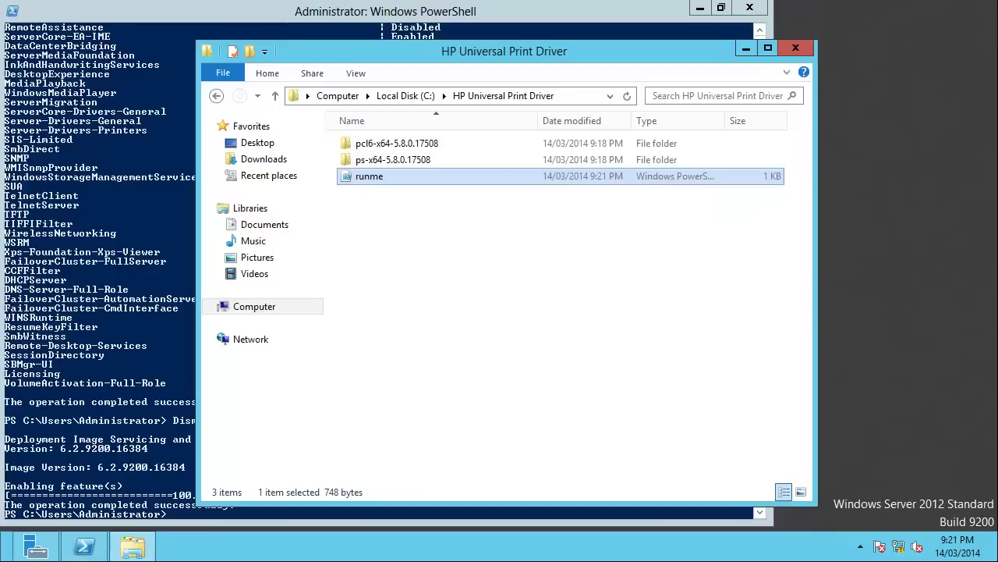
{"action": "left_click", "coordinate": [443, 276]}
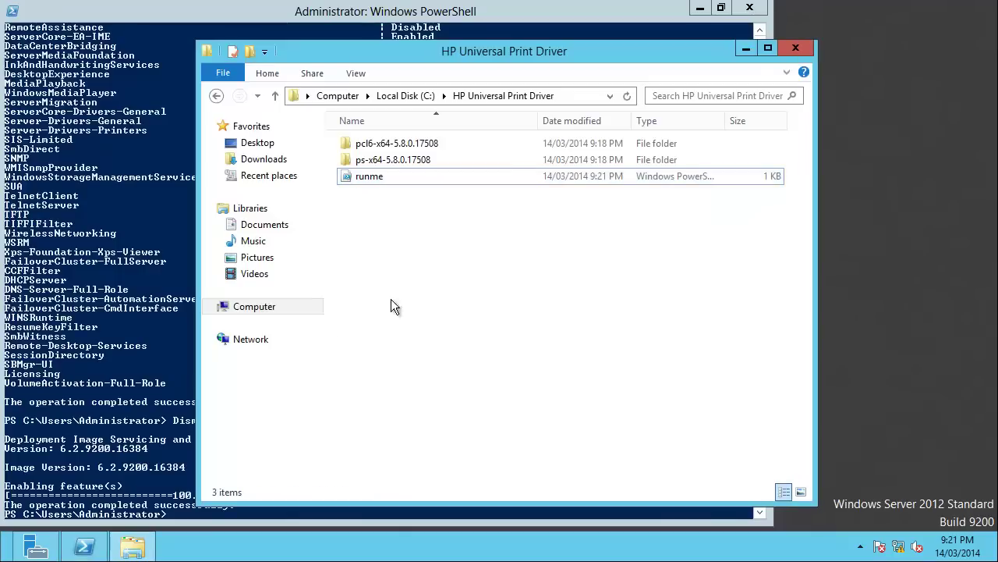
{"action": "left_click", "coordinate": [2, 557]}
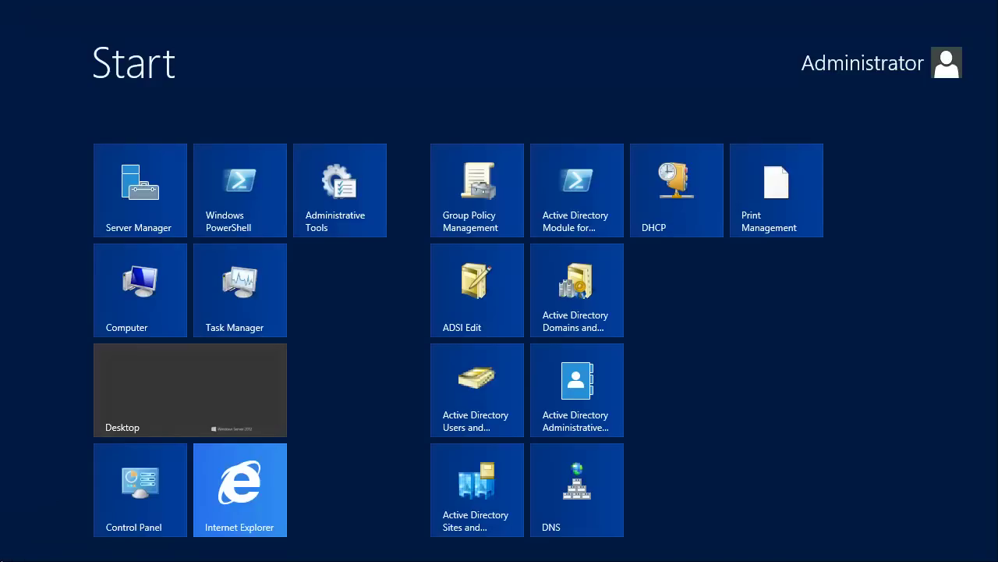
- Launch Print Management and review serv2012's drivers, including HP Universal Printing PS
{"action": "type", "text": "pri"}
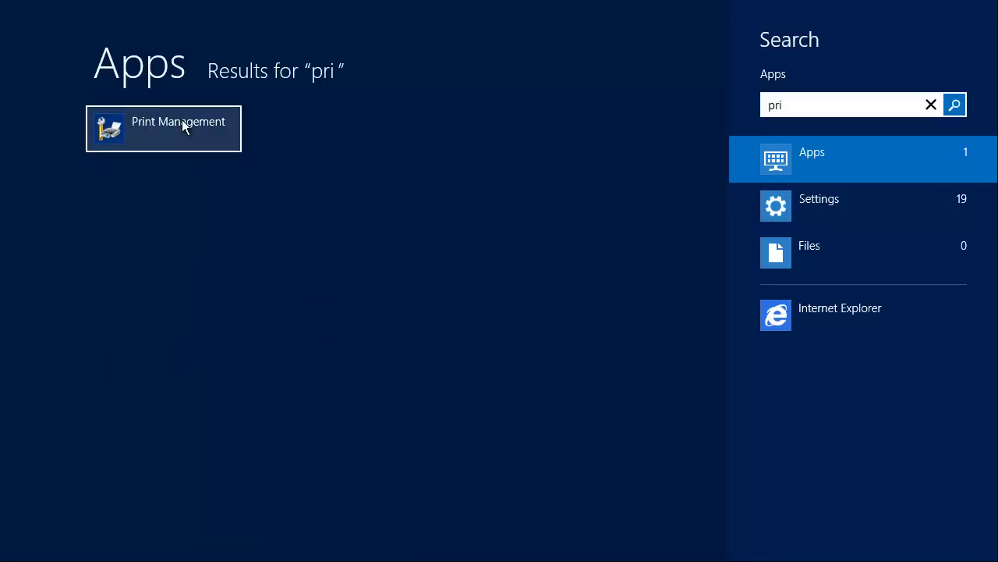
{"action": "left_click", "coordinate": [182, 125]}
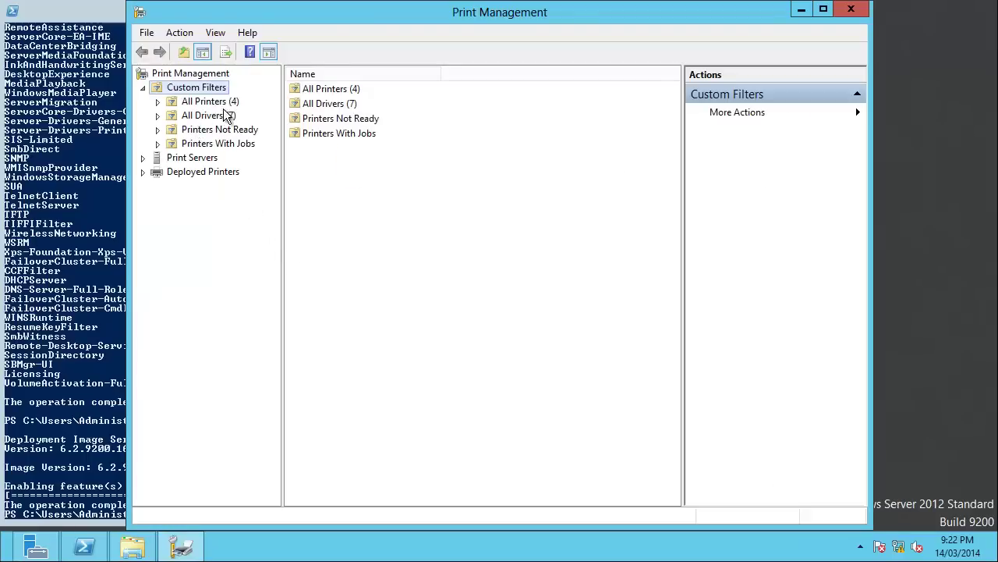
{"action": "left_click", "coordinate": [144, 158]}
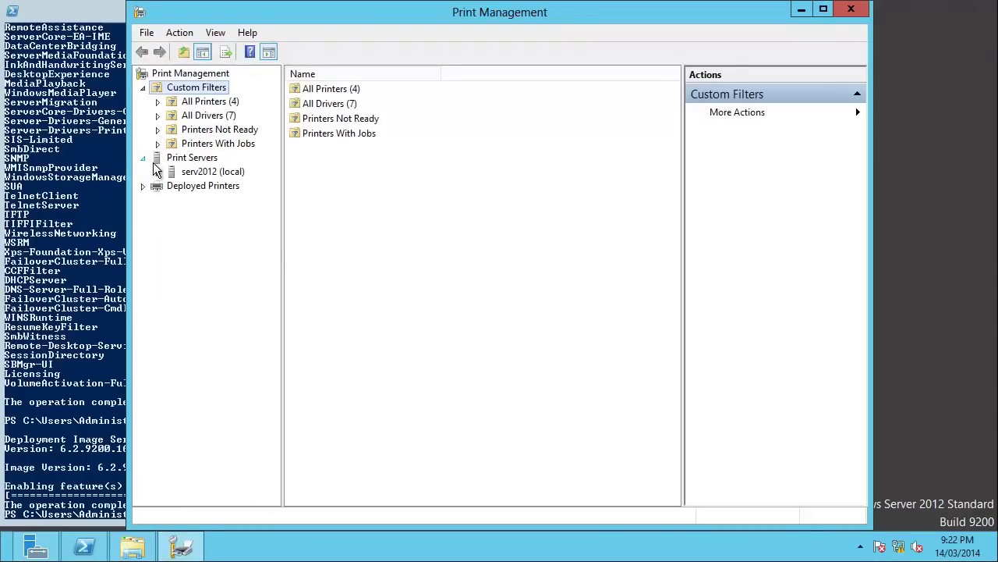
{"action": "double_click", "coordinate": [170, 171]}
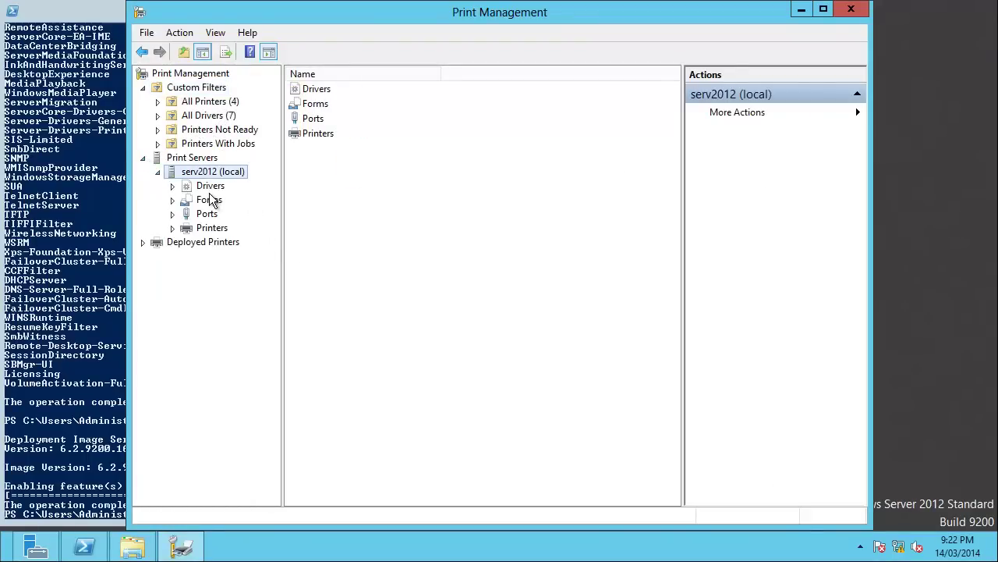
{"action": "left_click", "coordinate": [209, 186]}
{"action": "left_click", "coordinate": [364, 104]}
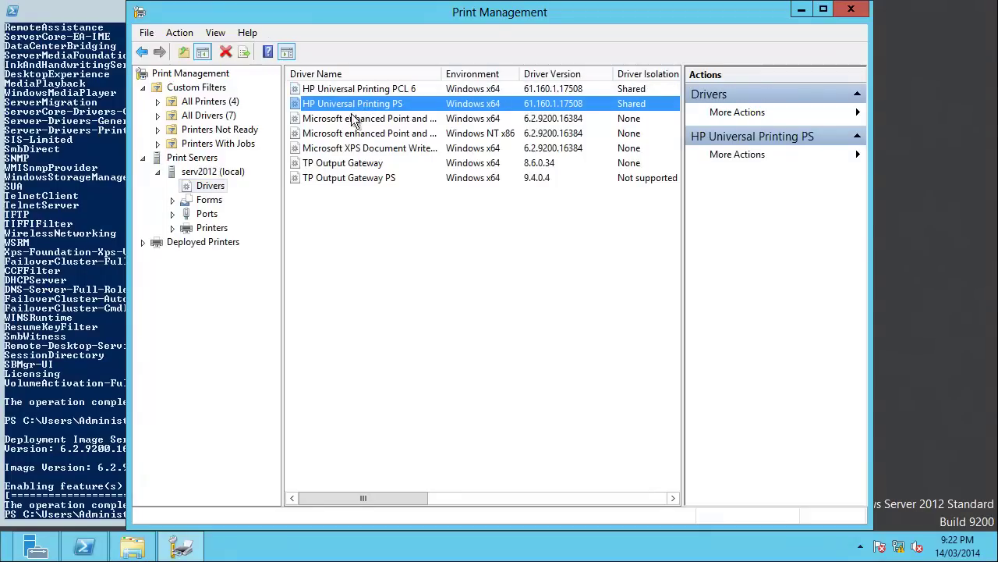
- Inspect the Office port's TCP/IP settings on serv2012 without changing them
{"action": "left_click", "coordinate": [206, 214]}
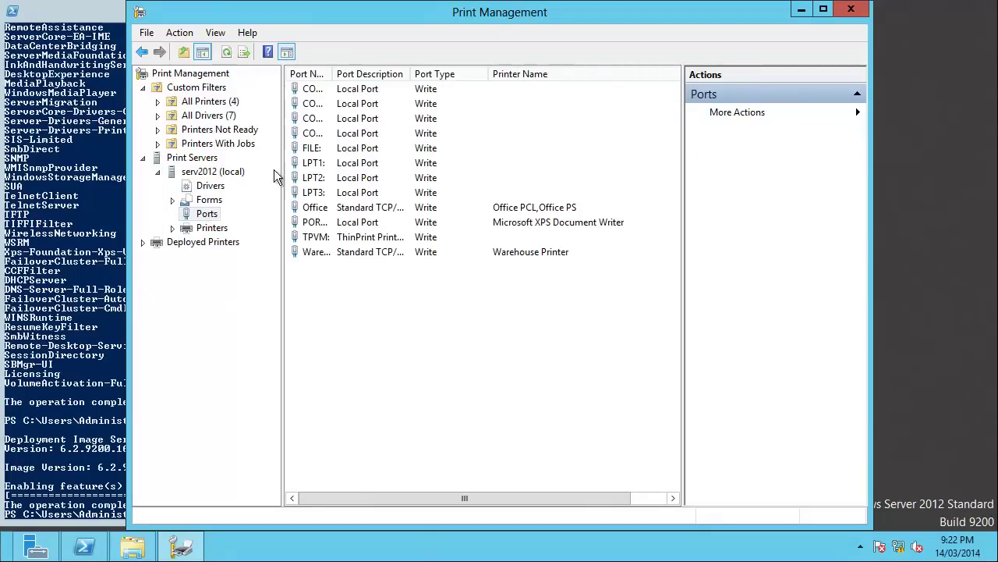
{"action": "left_click", "coordinate": [324, 210]}
{"action": "double_click", "coordinate": [334, 73]}
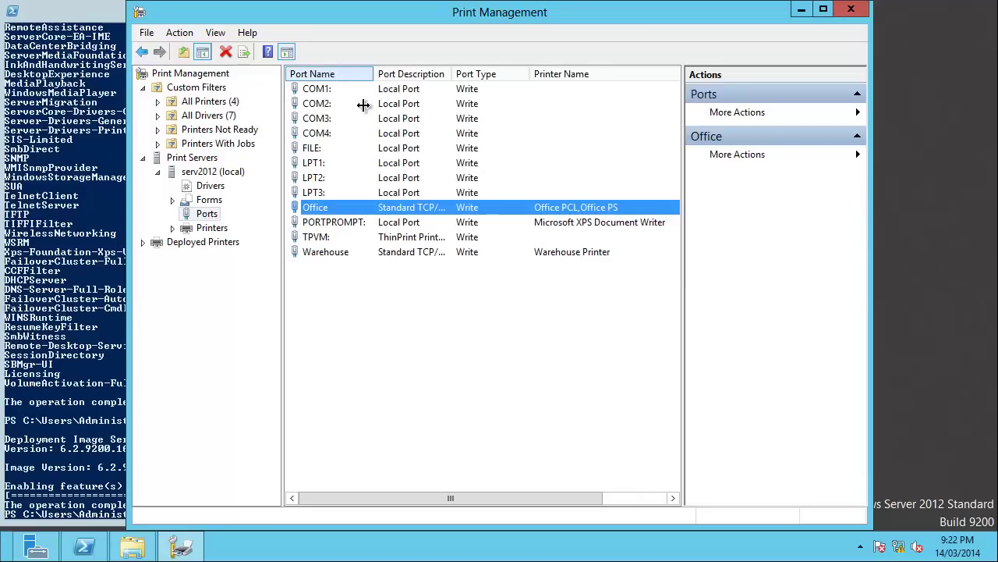
{"action": "right_click", "coordinate": [352, 213]}
{"action": "left_click", "coordinate": [400, 224]}
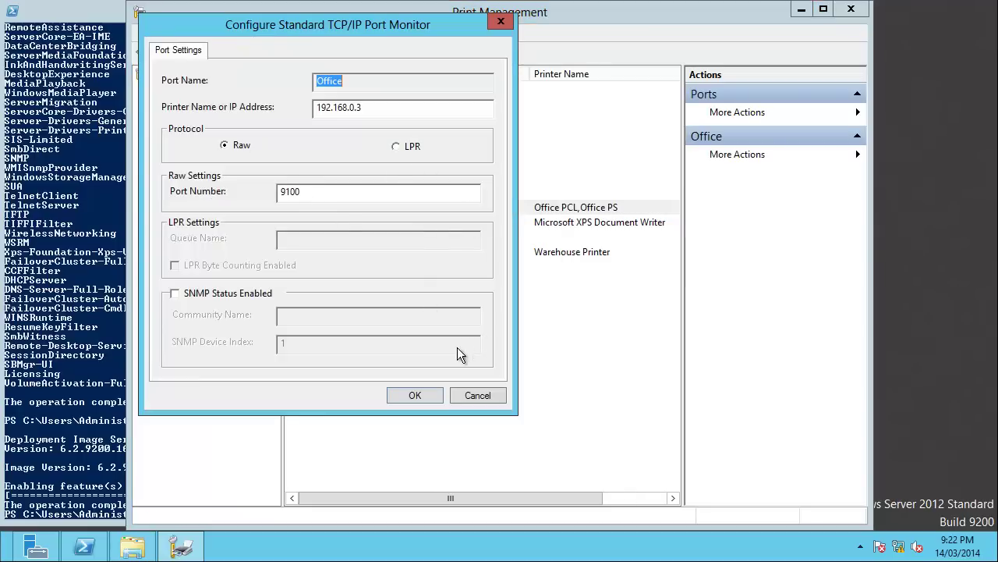
{"action": "left_click", "coordinate": [476, 395]}
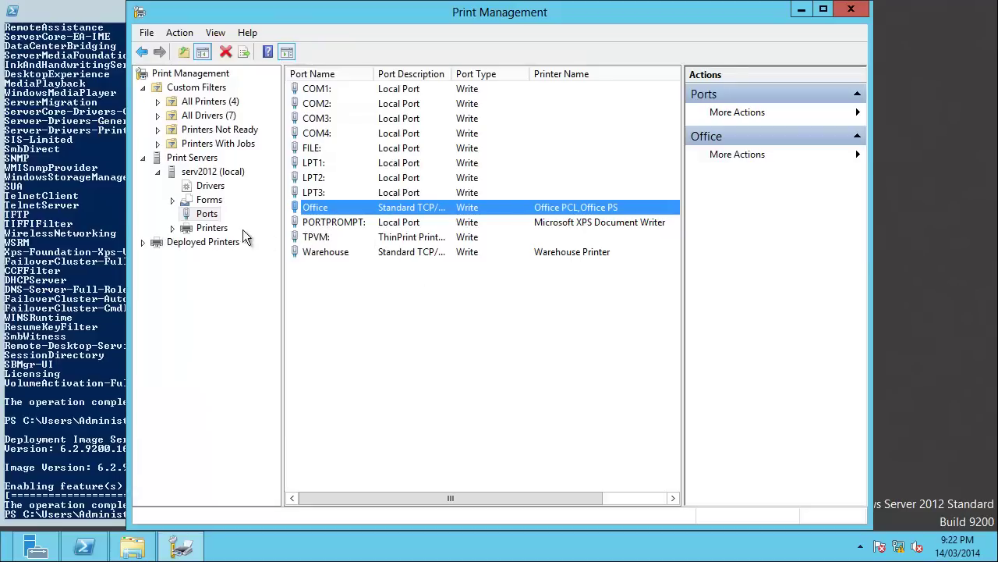
- Show serv2012's printers, checking Office PCL and Office PS, ending on Office PS options
{"action": "left_click", "coordinate": [187, 228]}
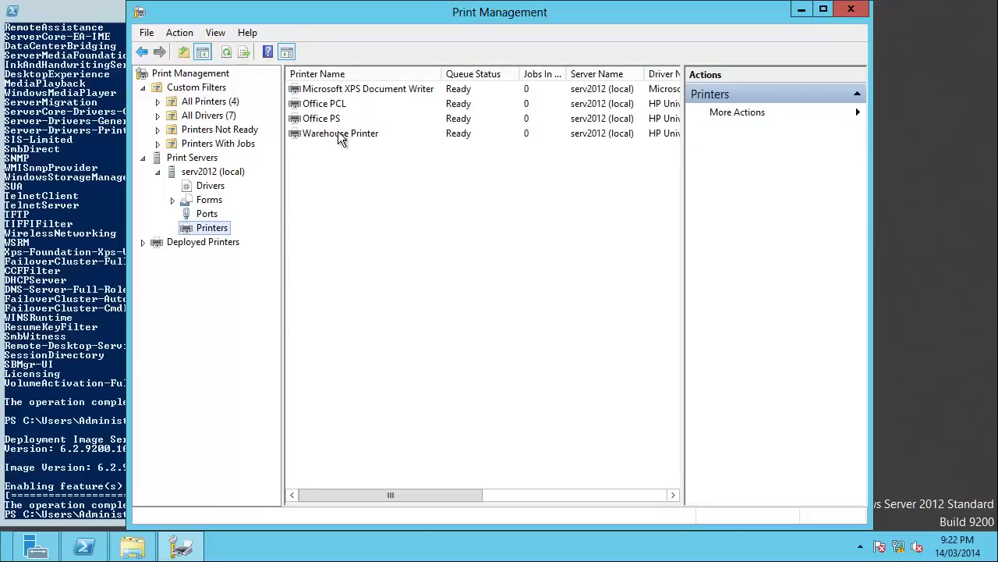
{"action": "left_click", "coordinate": [334, 120]}
{"action": "left_click", "coordinate": [332, 106]}
{"action": "left_click", "coordinate": [331, 121]}
{"action": "right_click", "coordinate": [329, 123]}
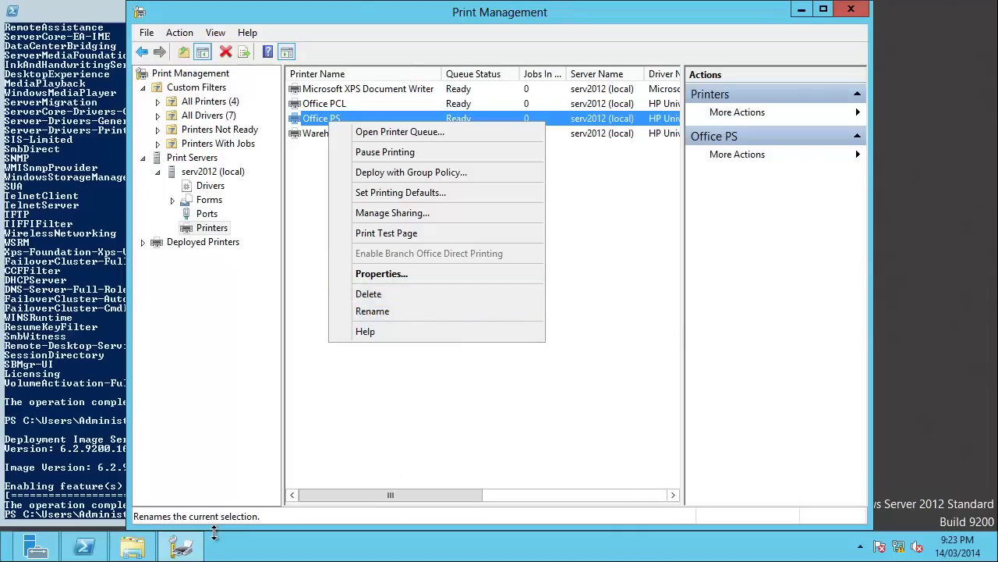
{"action": "left_click", "coordinate": [134, 546]}
{"action": "right_click", "coordinate": [379, 177]}
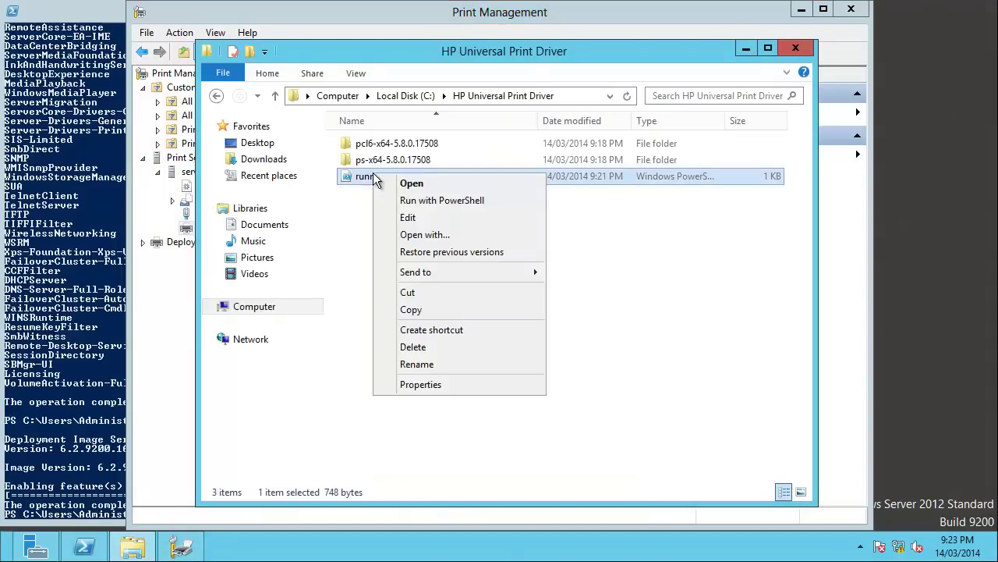
{"action": "left_click", "coordinate": [401, 186]}
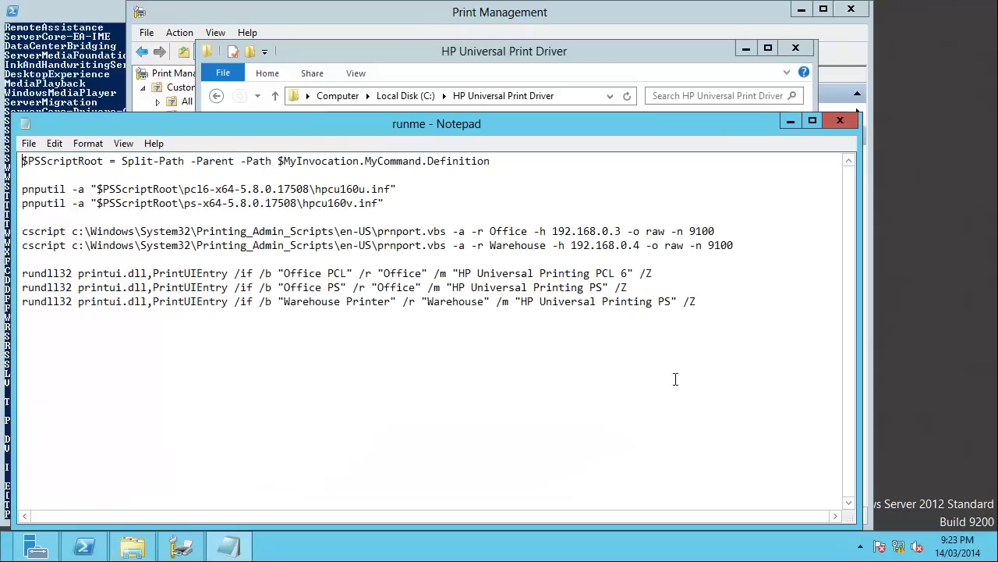
{"action": "key", "text": "ctrl+a"}
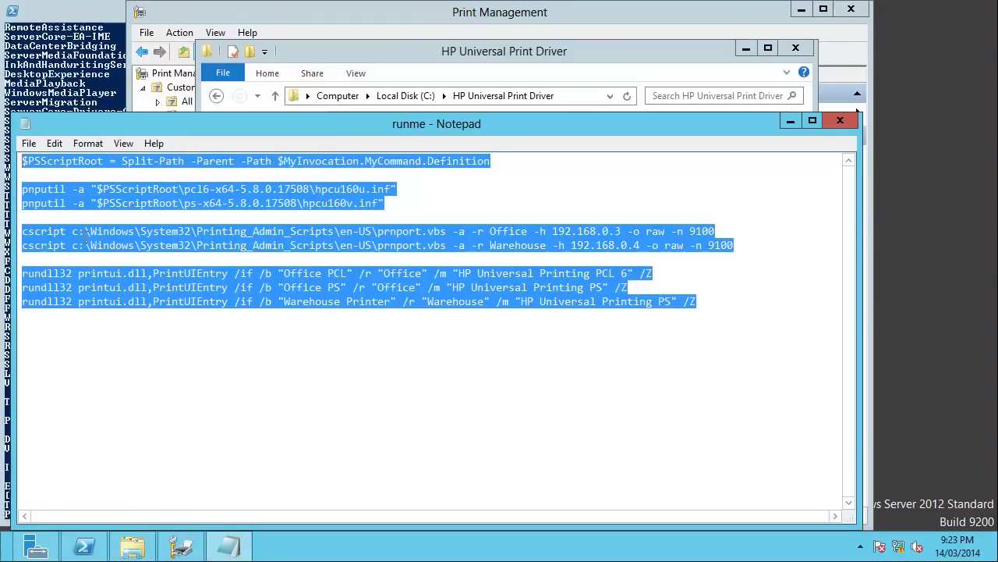
{"action": "left_click", "coordinate": [839, 123]}
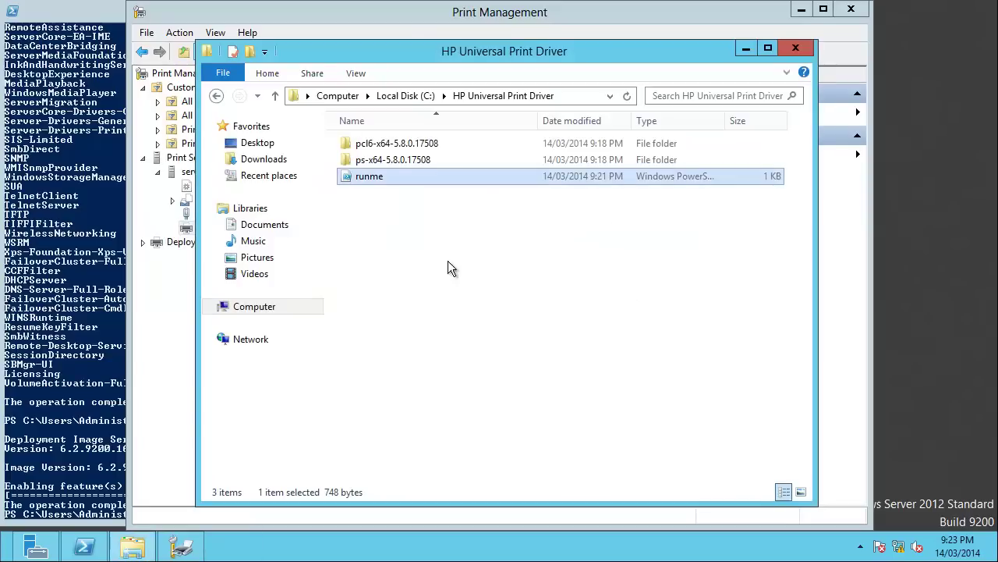
{"action": "left_click", "coordinate": [795, 50]}
- Deploy Office PS with Group Policy, choosing the office printer GPO under edgepcs.itedge.com.au
{"action": "right_click", "coordinate": [310, 118]}
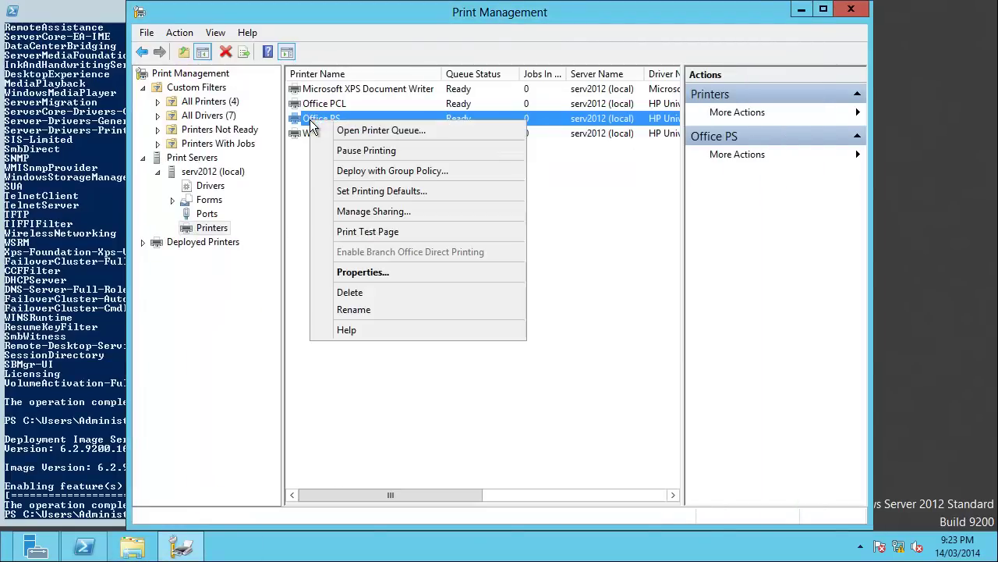
{"action": "left_click", "coordinate": [368, 172]}
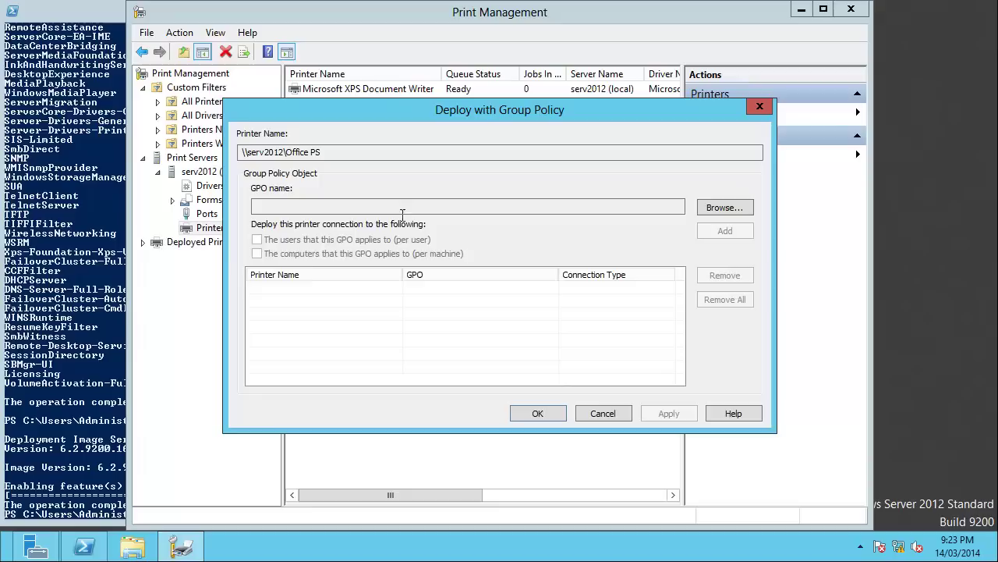
{"action": "left_click", "coordinate": [716, 209]}
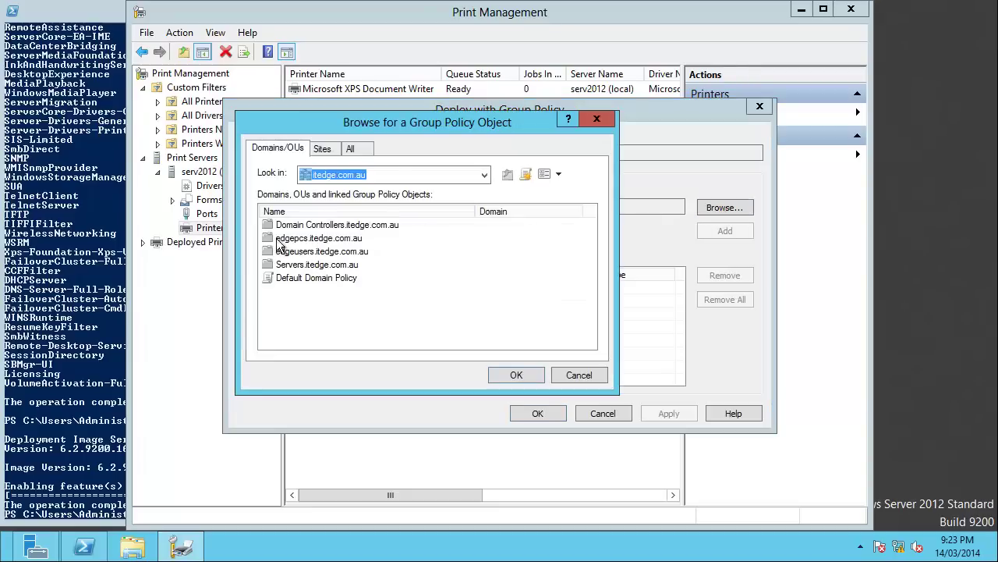
{"action": "double_click", "coordinate": [278, 239]}
{"action": "double_click", "coordinate": [299, 224]}
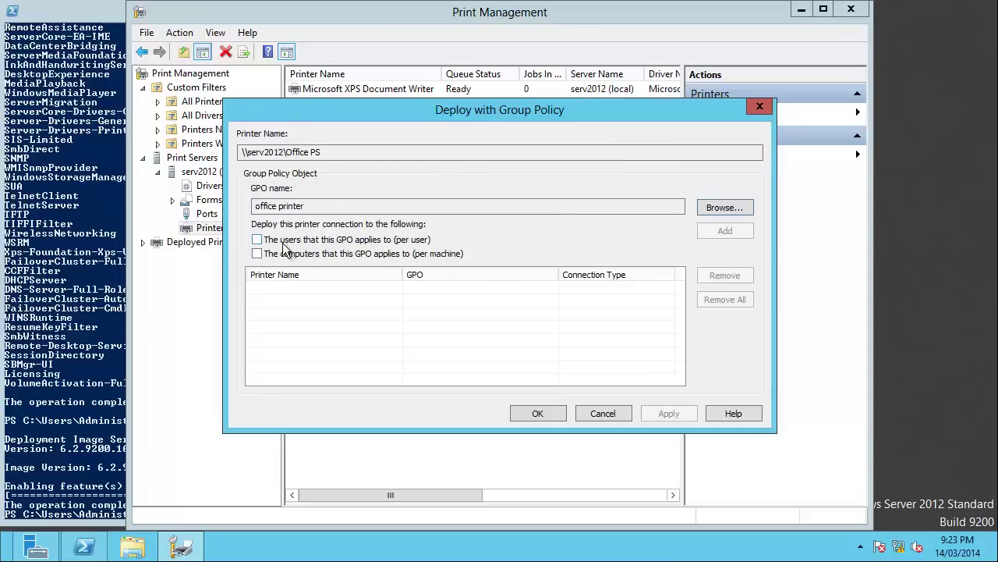
- Add a per-machine deployment, apply it, and show the Deployed Printers list
{"action": "left_click", "coordinate": [258, 254]}
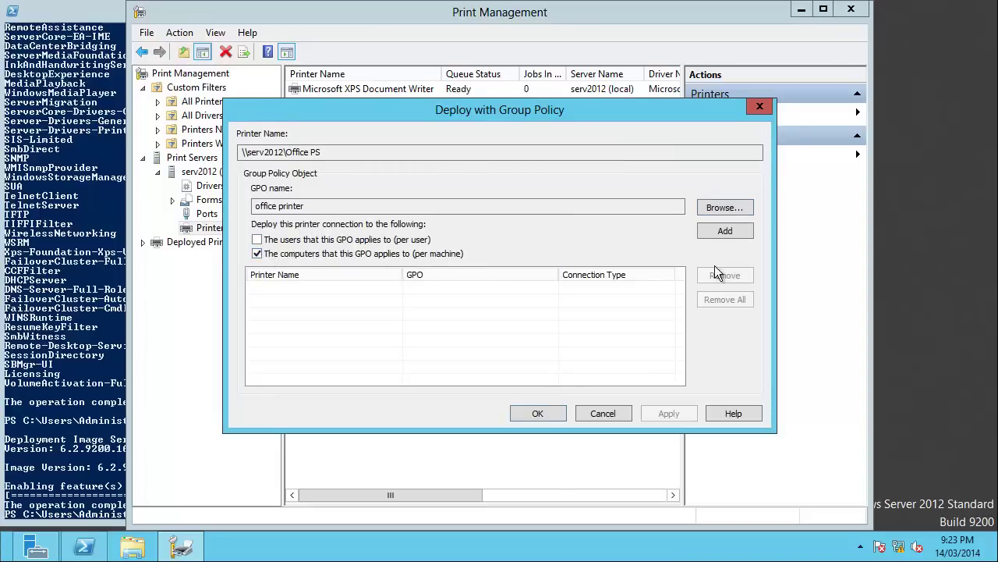
{"action": "left_click", "coordinate": [724, 231]}
{"action": "left_click", "coordinate": [654, 409]}
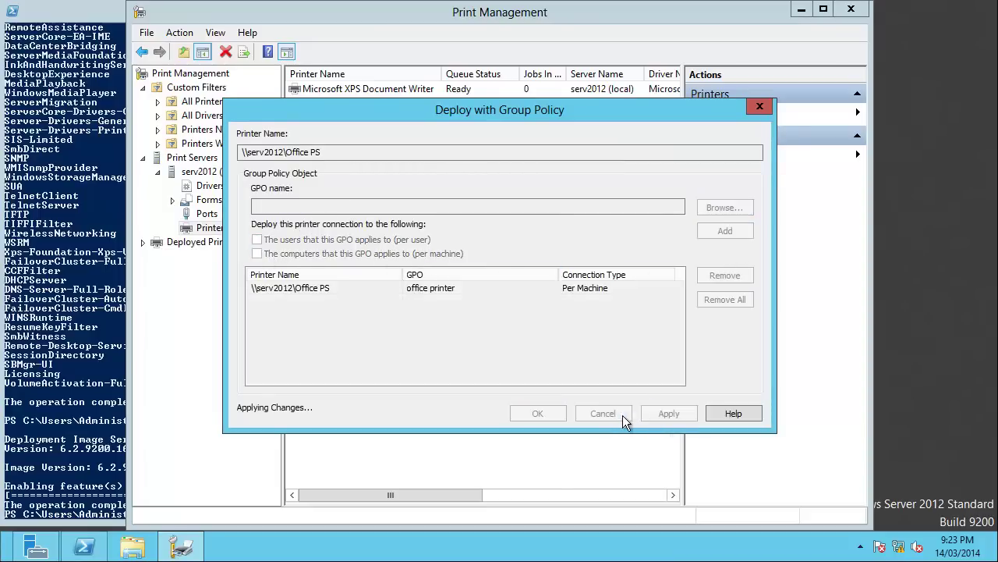
{"action": "left_click", "coordinate": [613, 269]}
{"action": "left_click", "coordinate": [535, 412]}
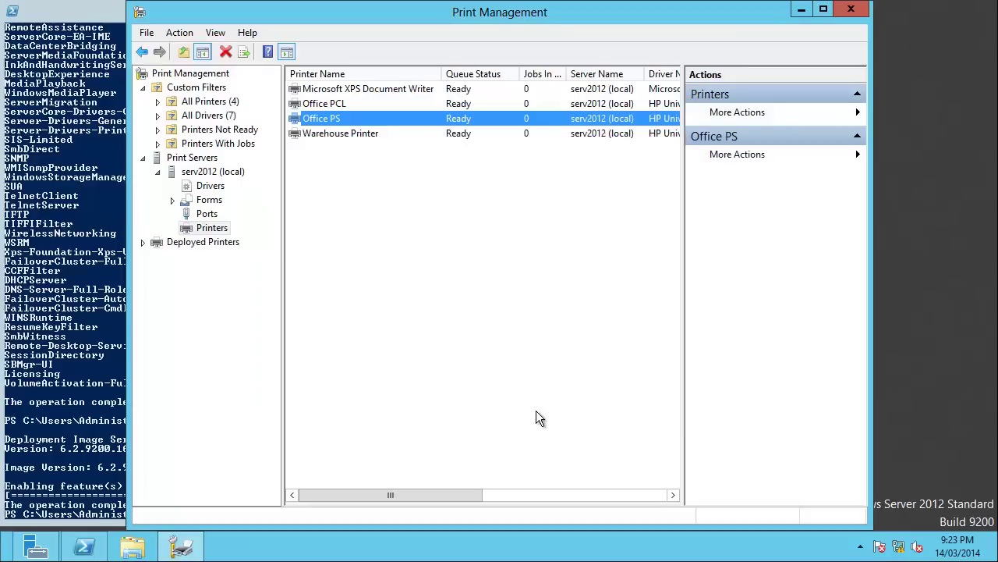
{"action": "left_click", "coordinate": [154, 245]}
{"action": "left_click", "coordinate": [195, 242]}
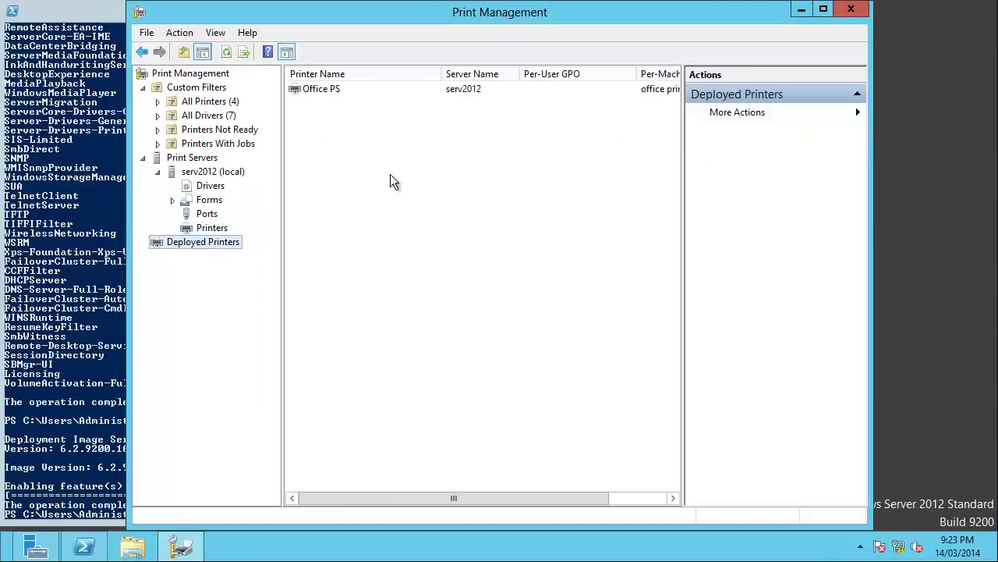